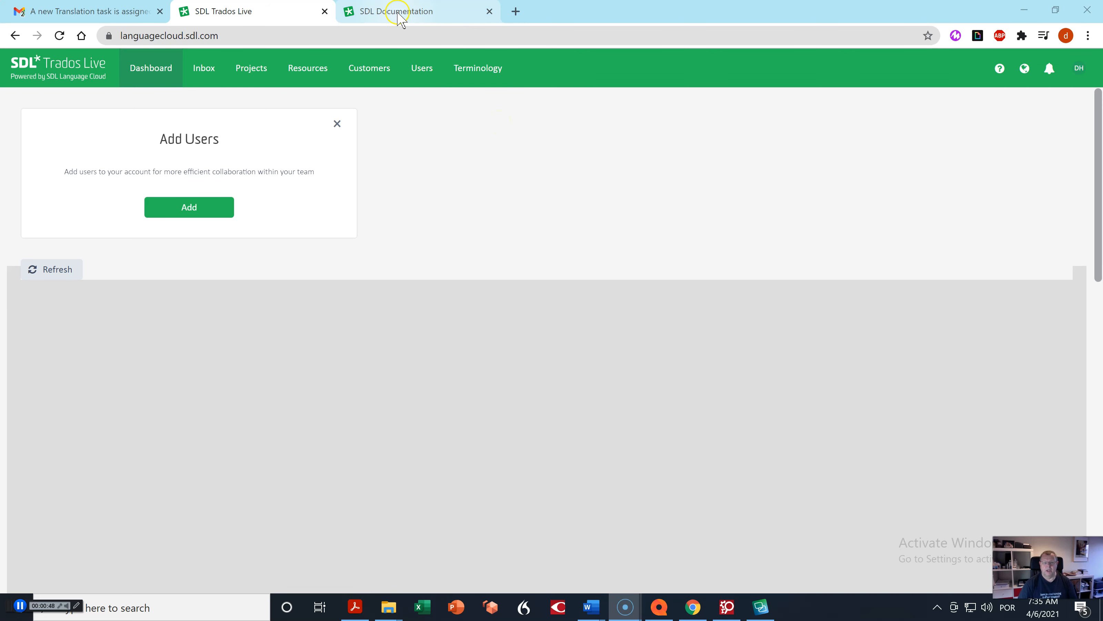
left_click(383, 11)
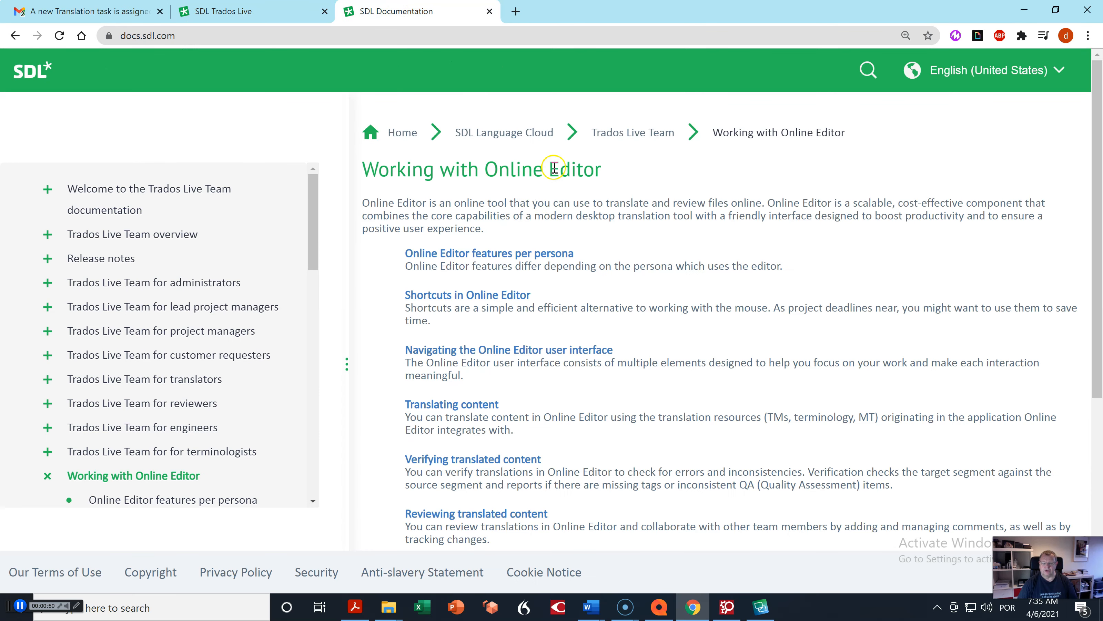
left_click(519, 138)
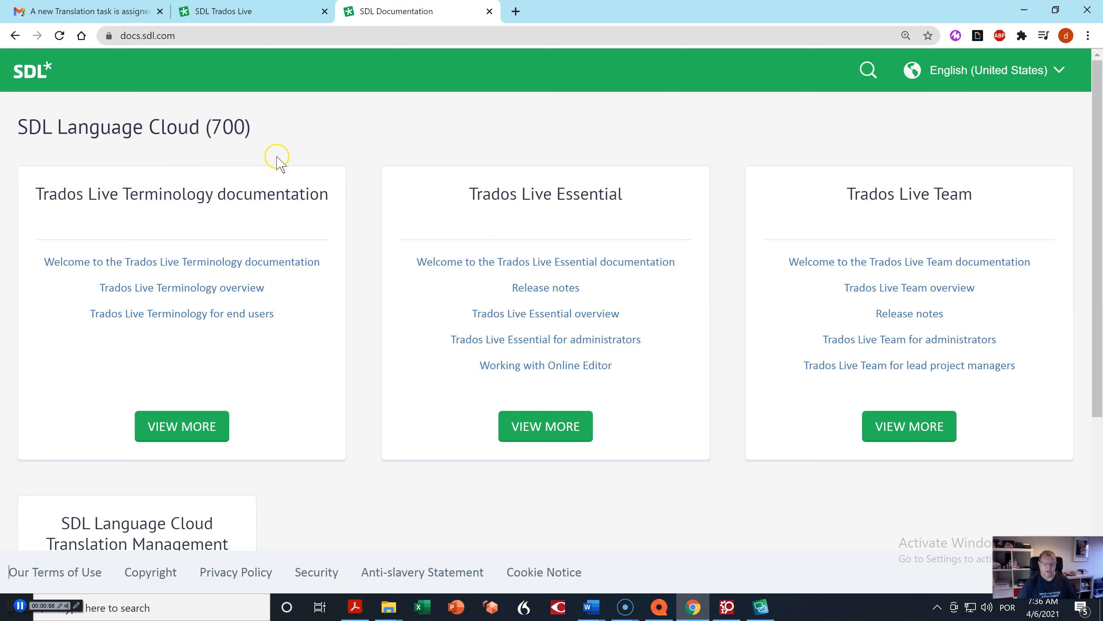
left_click(240, 36)
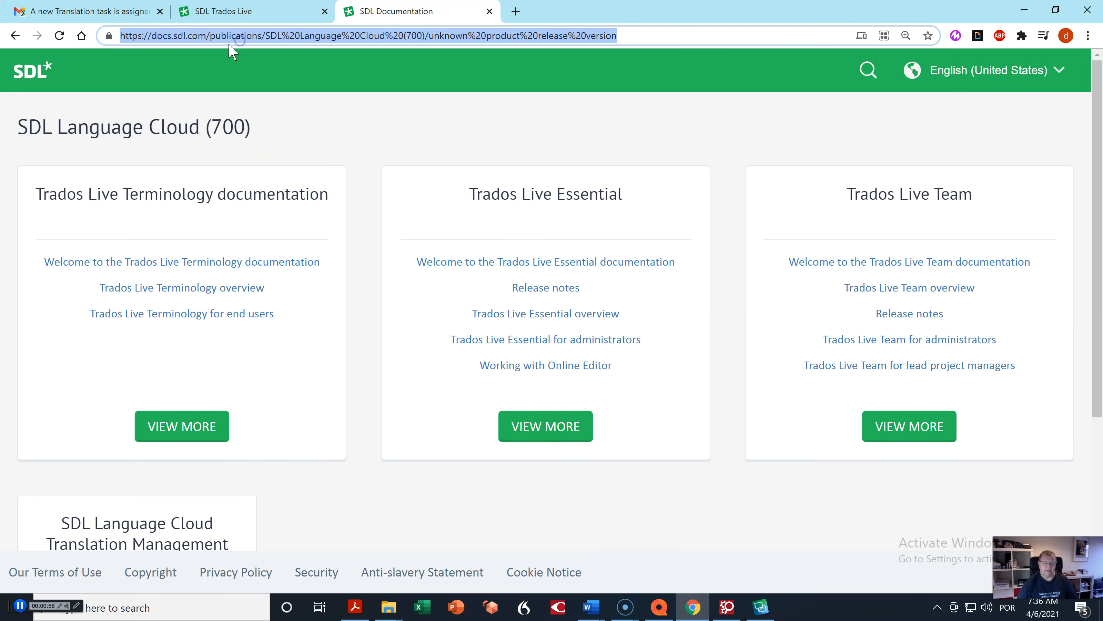
left_click(273, 37)
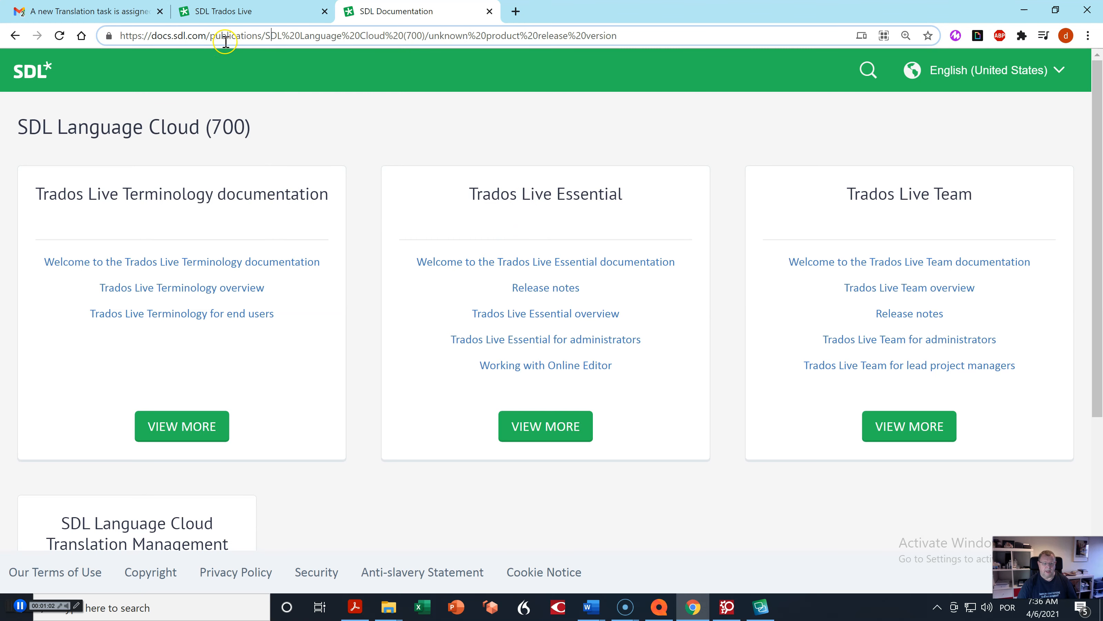
left_click_drag(214, 37, 667, 32)
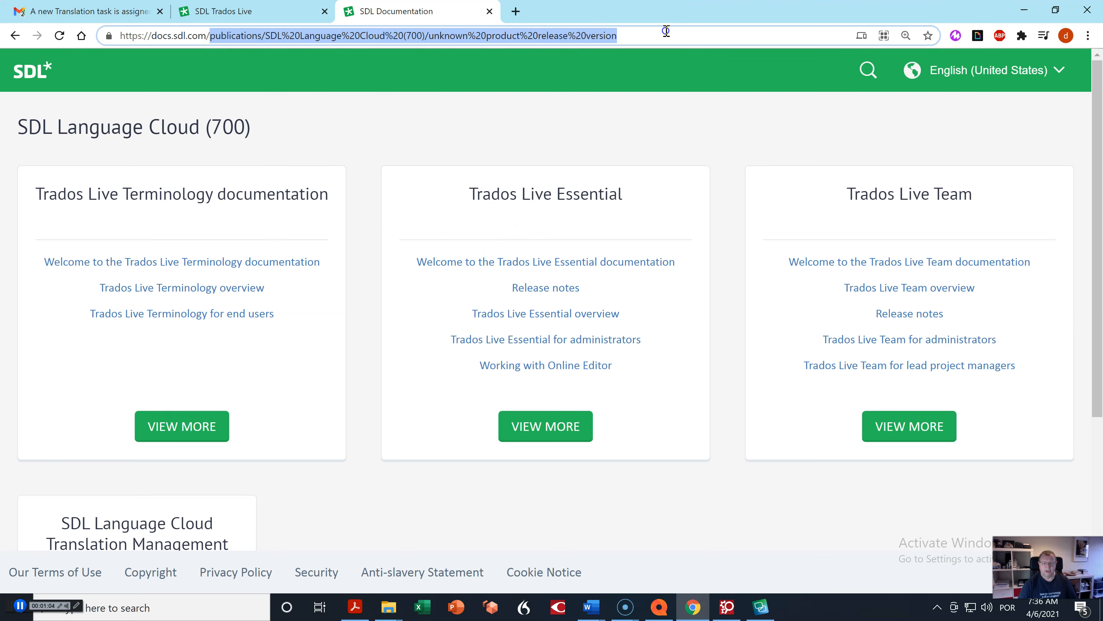
key("BackSpace")
key("BackSpace")
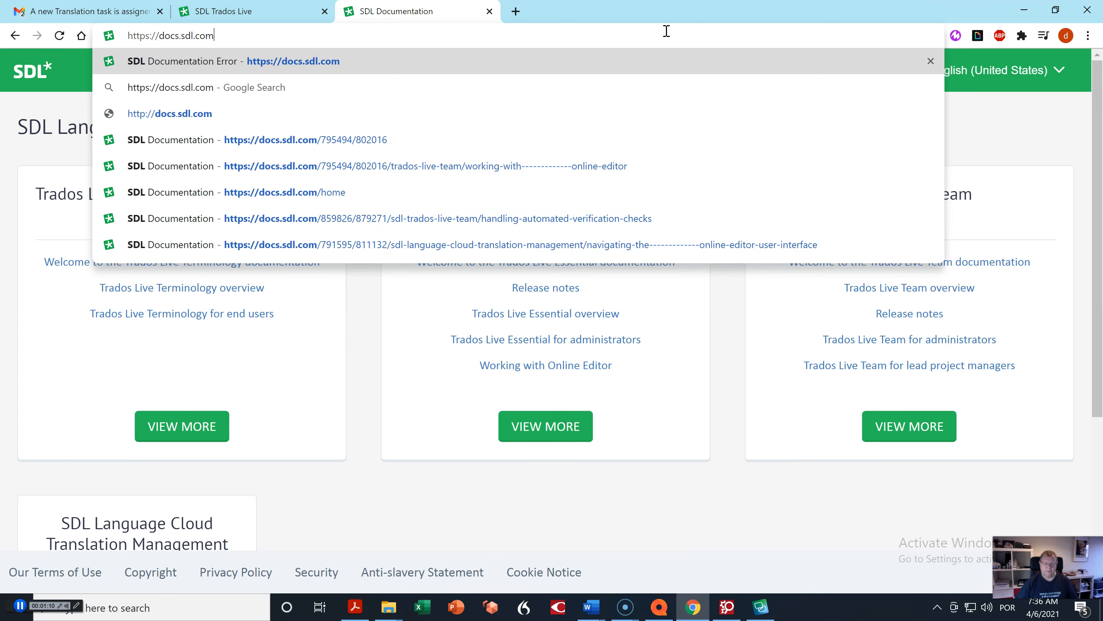
key("Return")
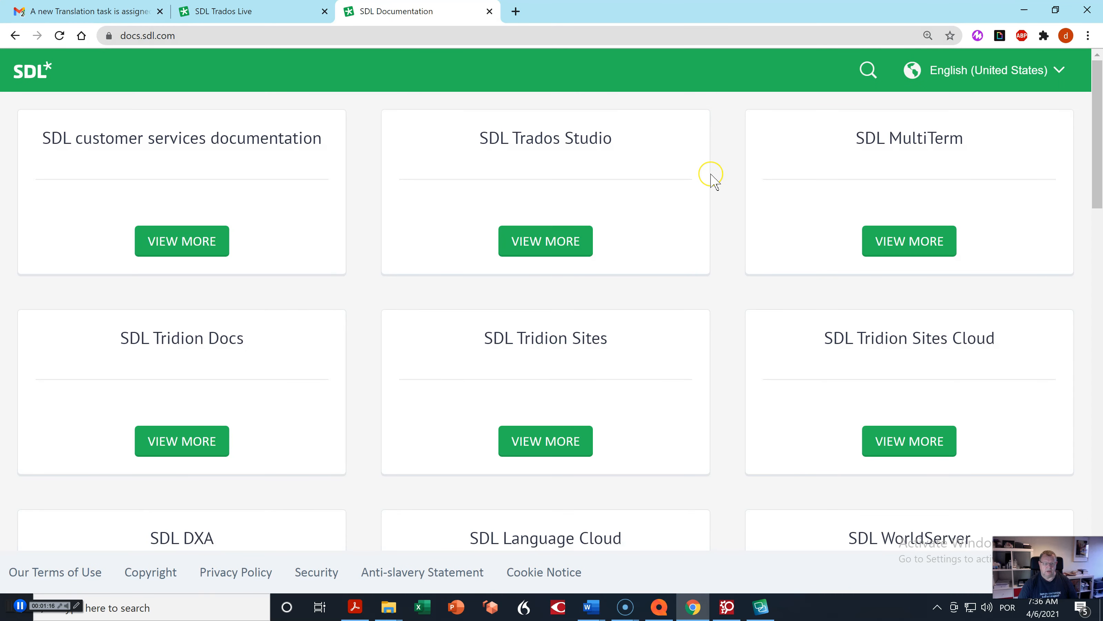
Step: Open the SDL Language Cloud documentation and look over its product sections, including Trados Live Team and Translation Management
scroll(712, 178, "down", 4)
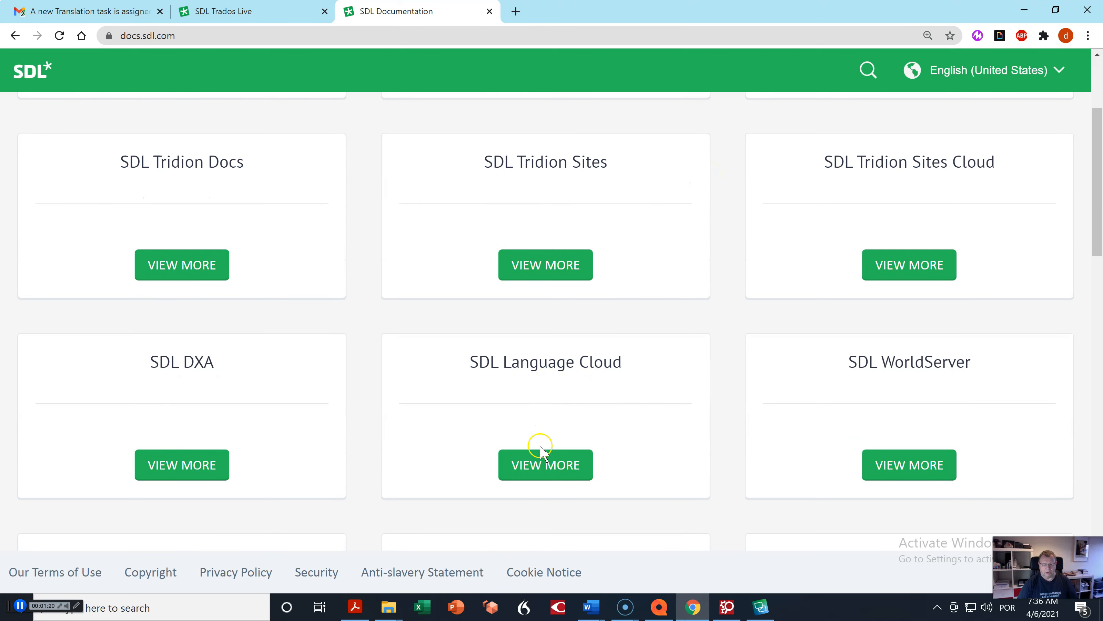
left_click(550, 466)
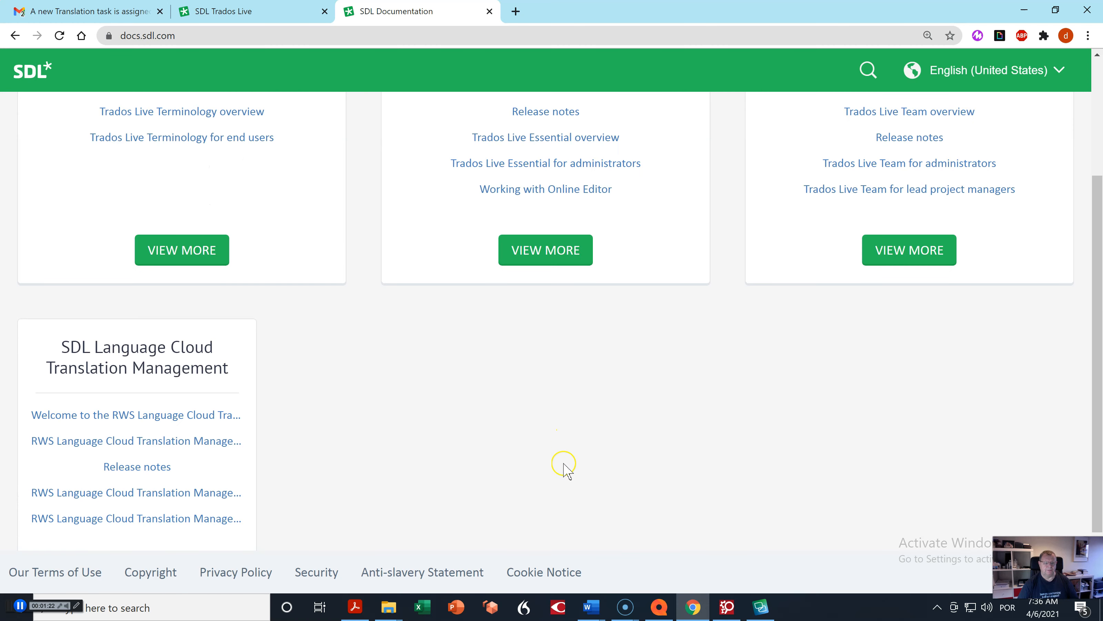
scroll(565, 437, "up", 3)
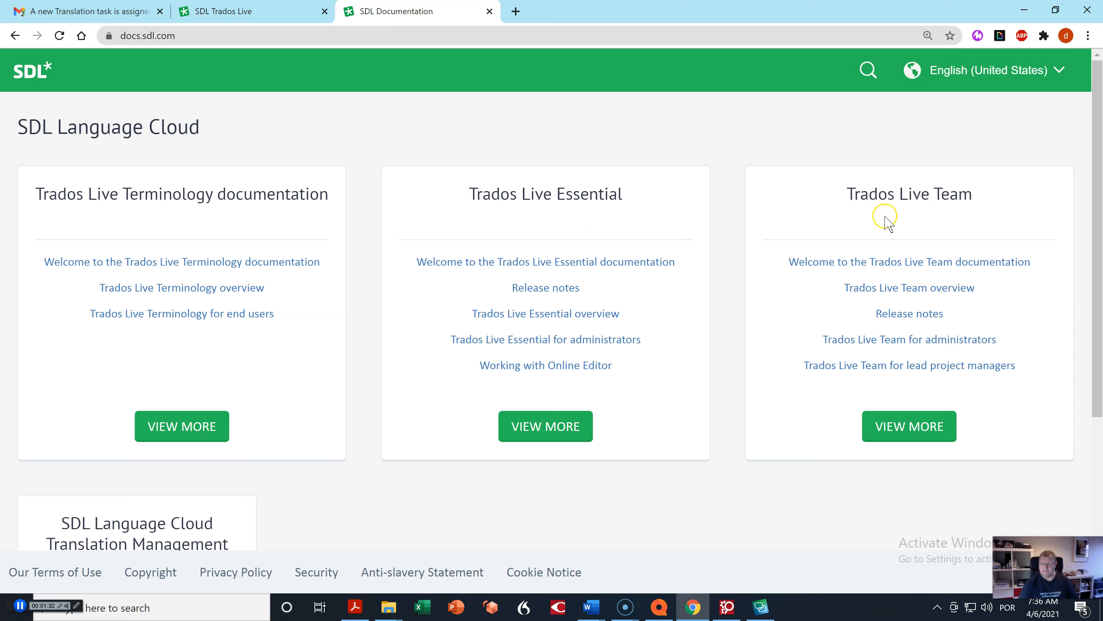
scroll(849, 282, "down", 1)
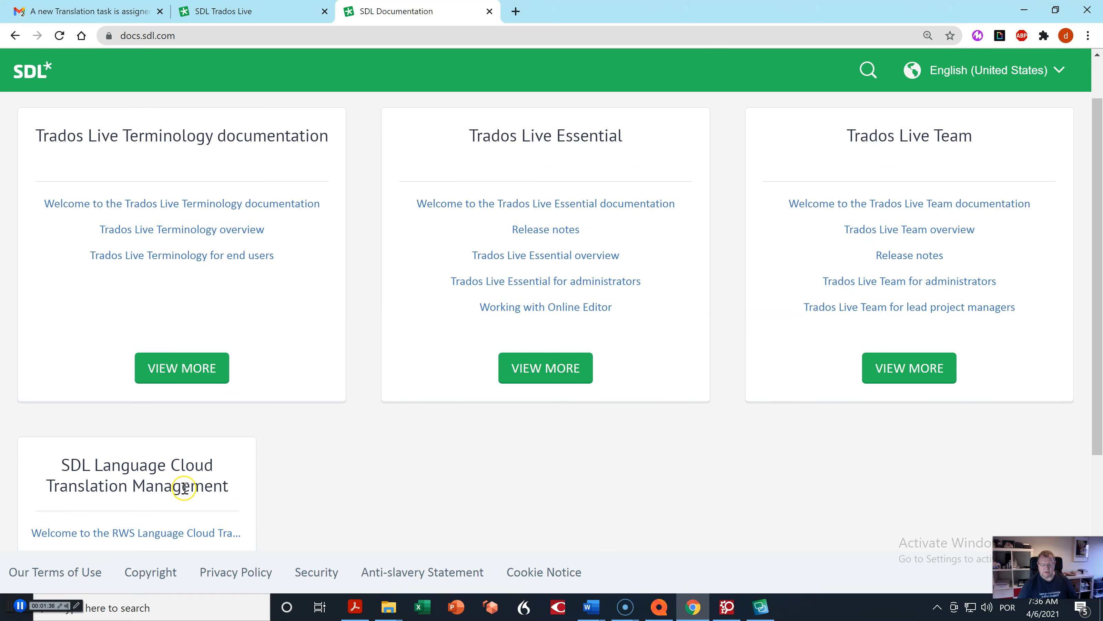
scroll(630, 413, "down", 1)
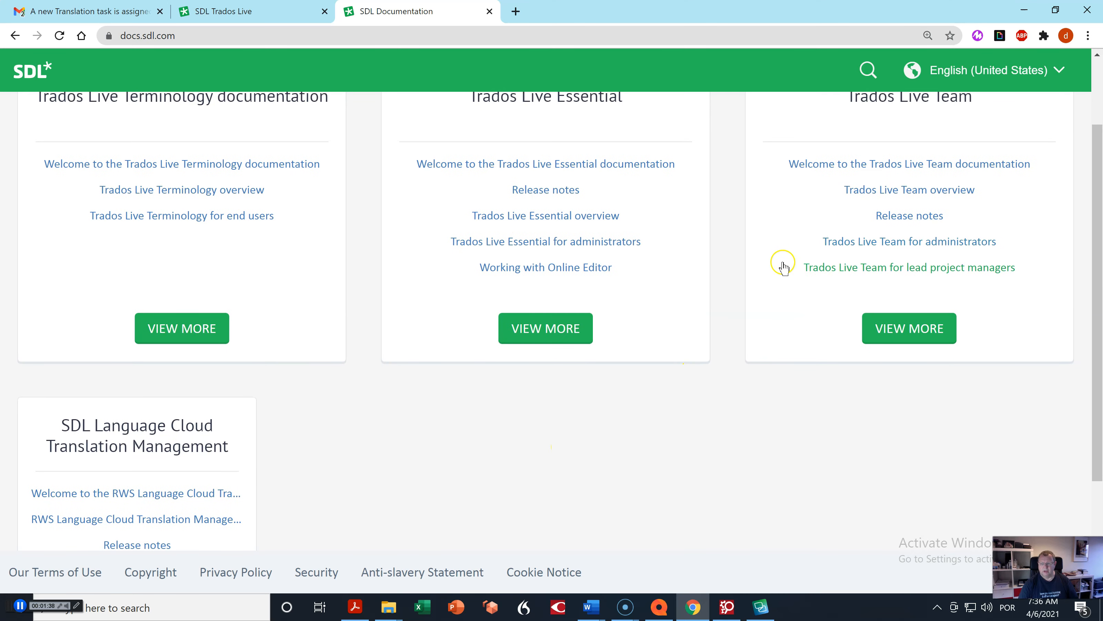
scroll(804, 235, "up", 1)
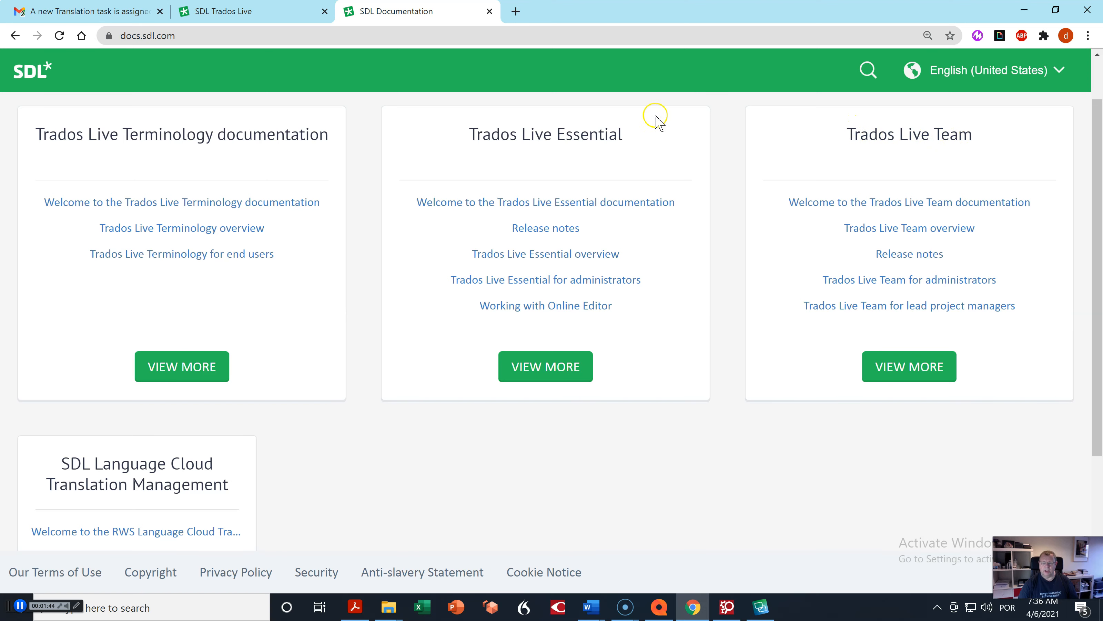
Step: Return to SDL Trados Live and view the list of members registered under the account's users
left_click(246, 20)
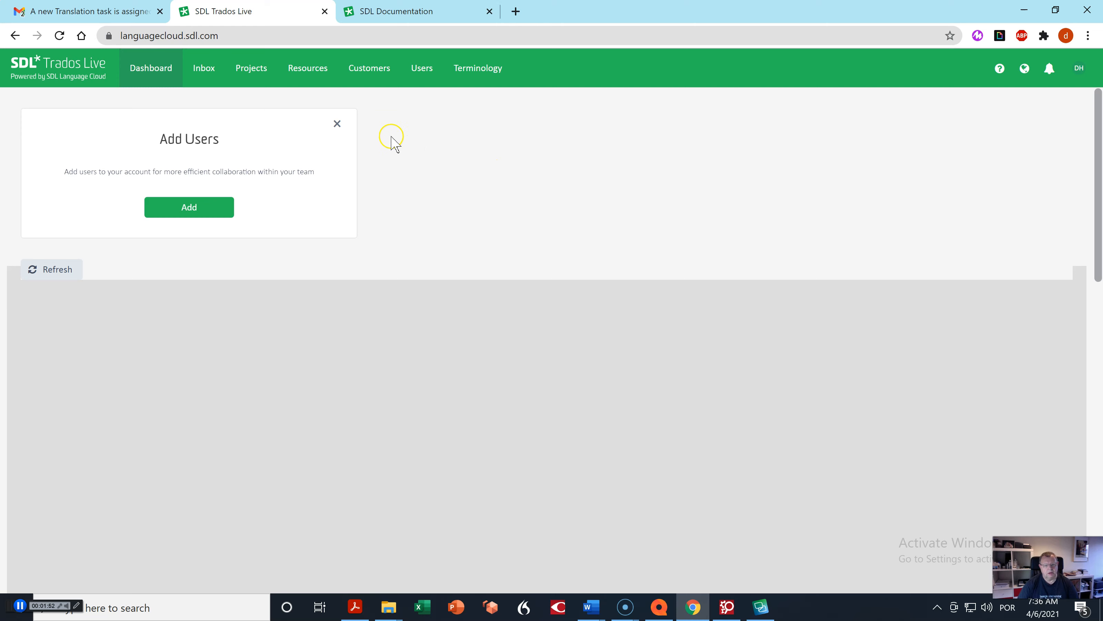
left_click(420, 79)
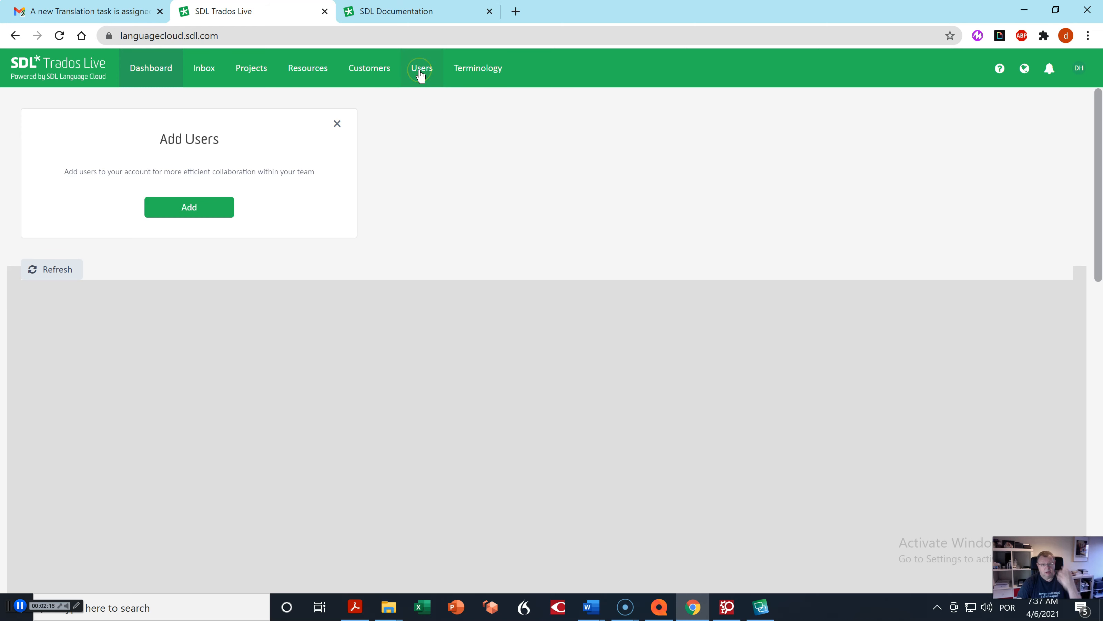
left_click(421, 76)
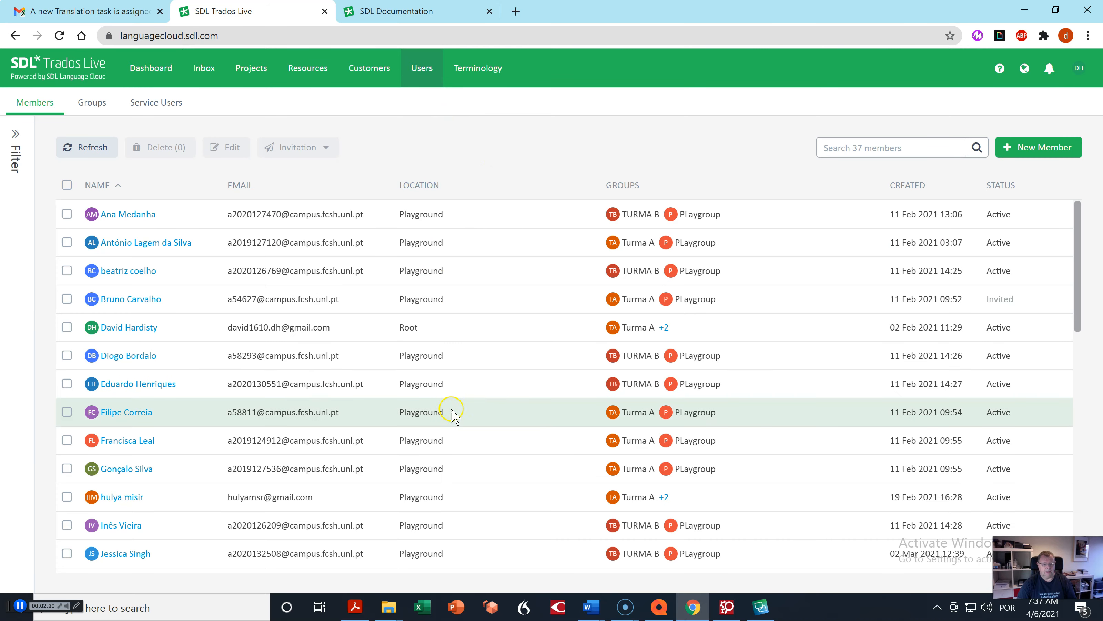
left_click_drag(1077, 307, 1059, 211)
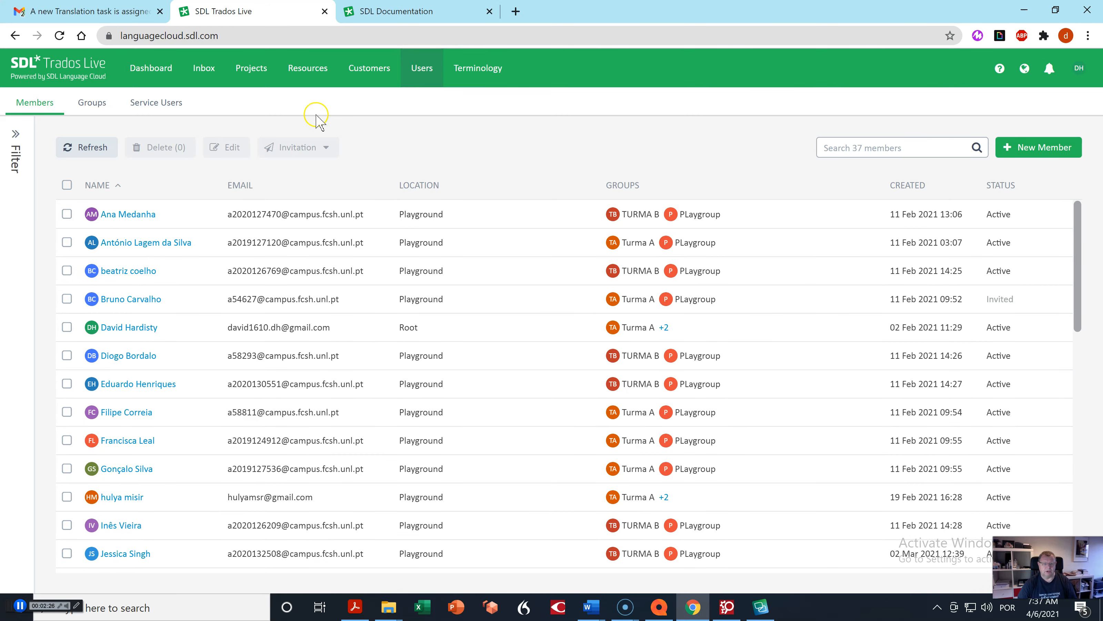
Step: Bring up the form for inviting a new member, and cancel it without sending an invitation
left_click(1055, 152)
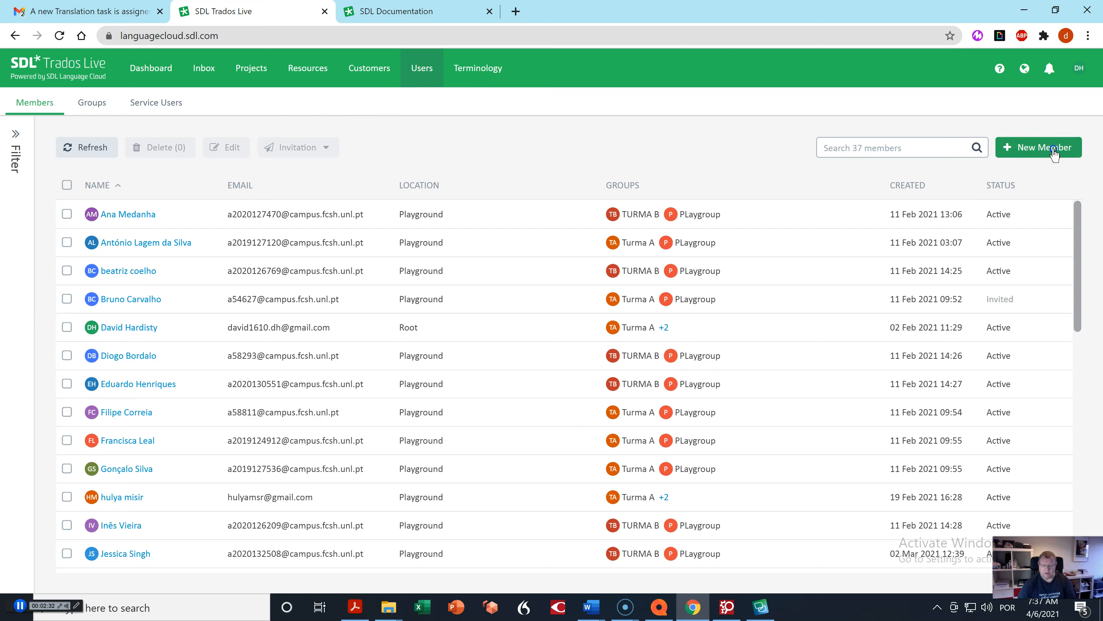
left_click(1055, 150)
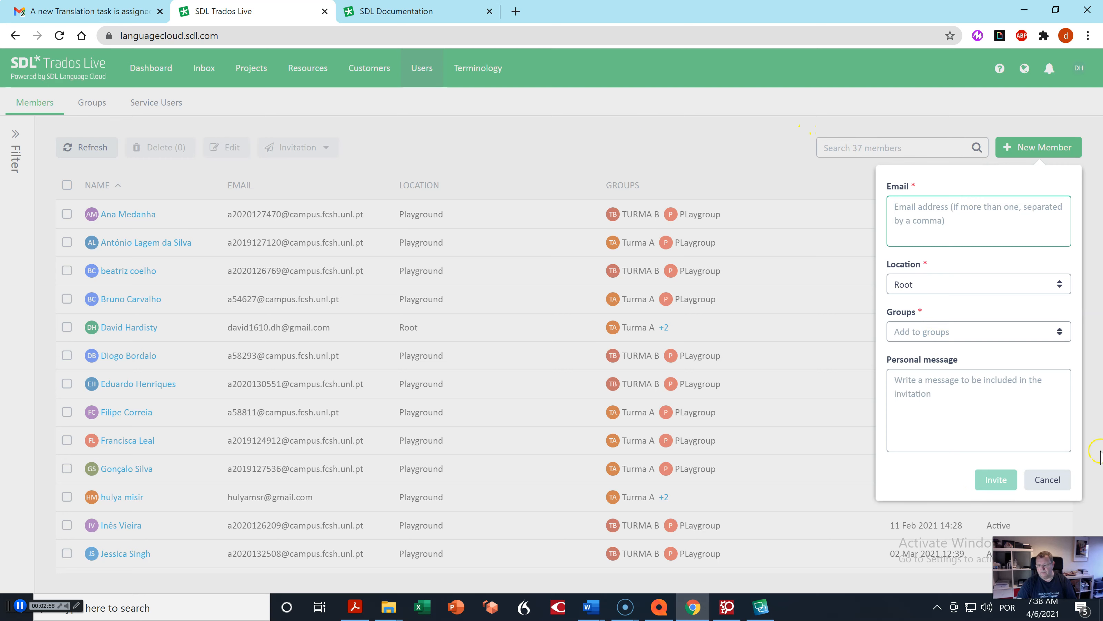
left_click(1038, 480)
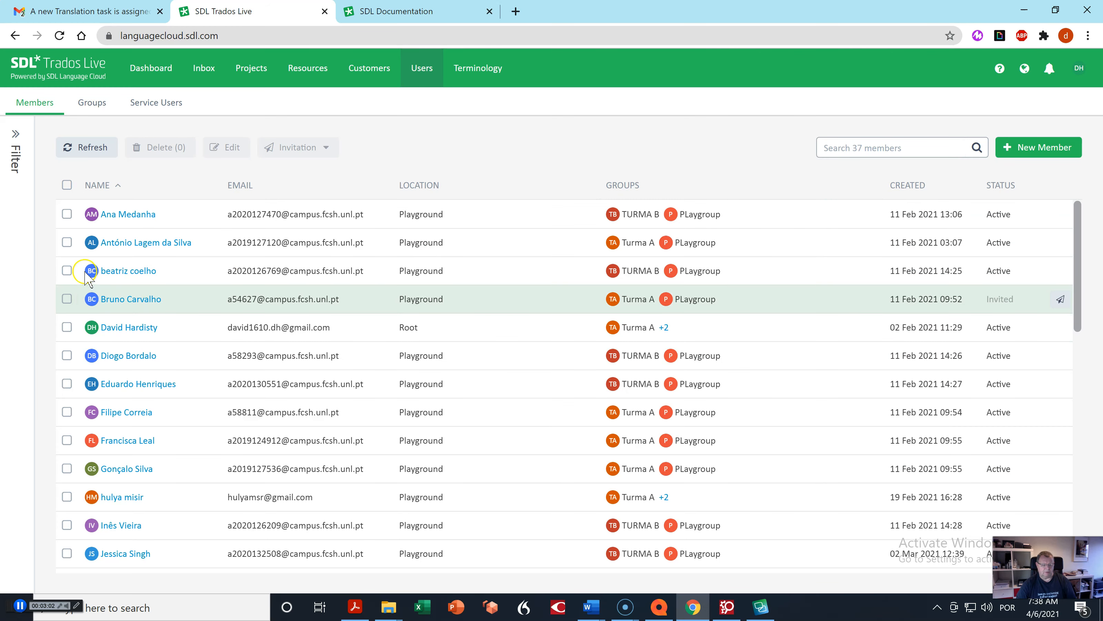
Step: Open the details of the third member in the list to view the assigned groups, and close them without changes
left_click(68, 271)
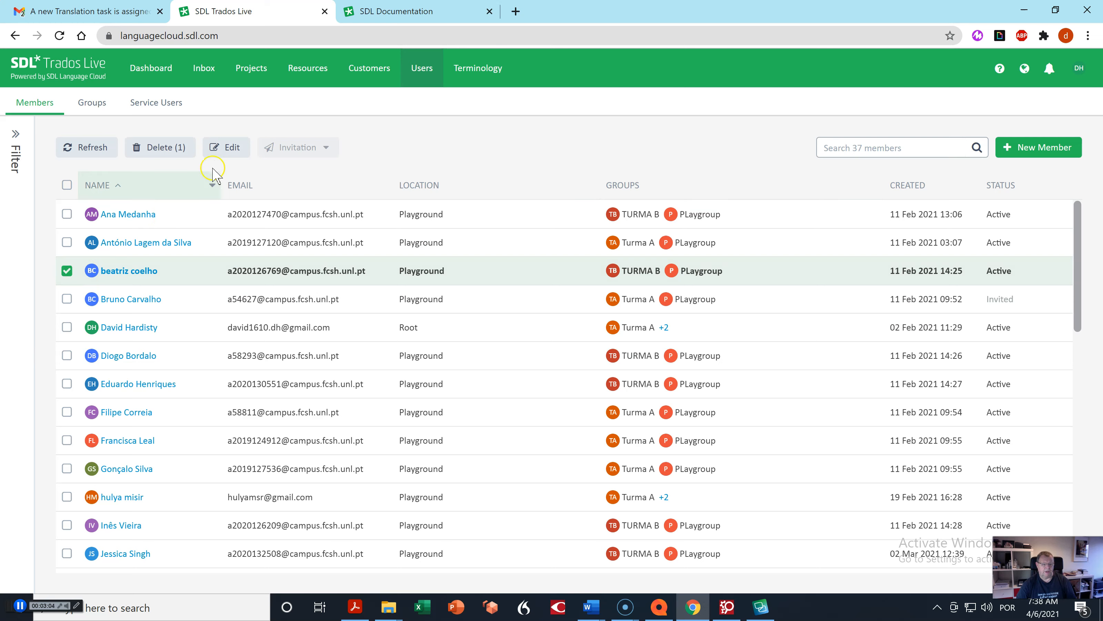
left_click(226, 152)
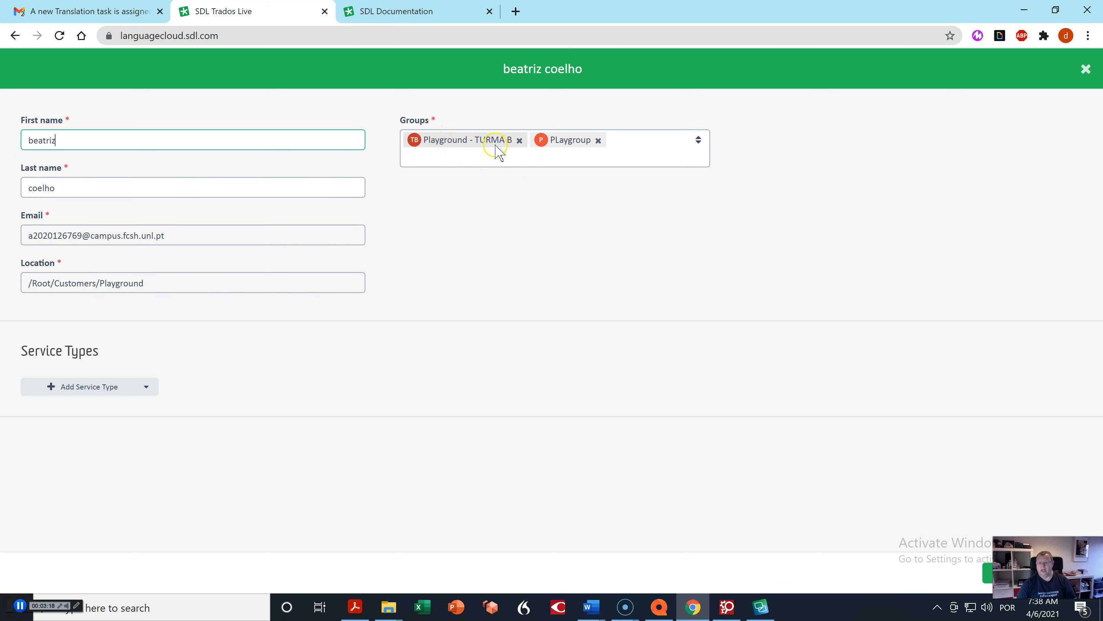
left_click(1086, 69)
Step: View the customer list, and open Project Template 1 for A from the resources for editing
left_click(369, 68)
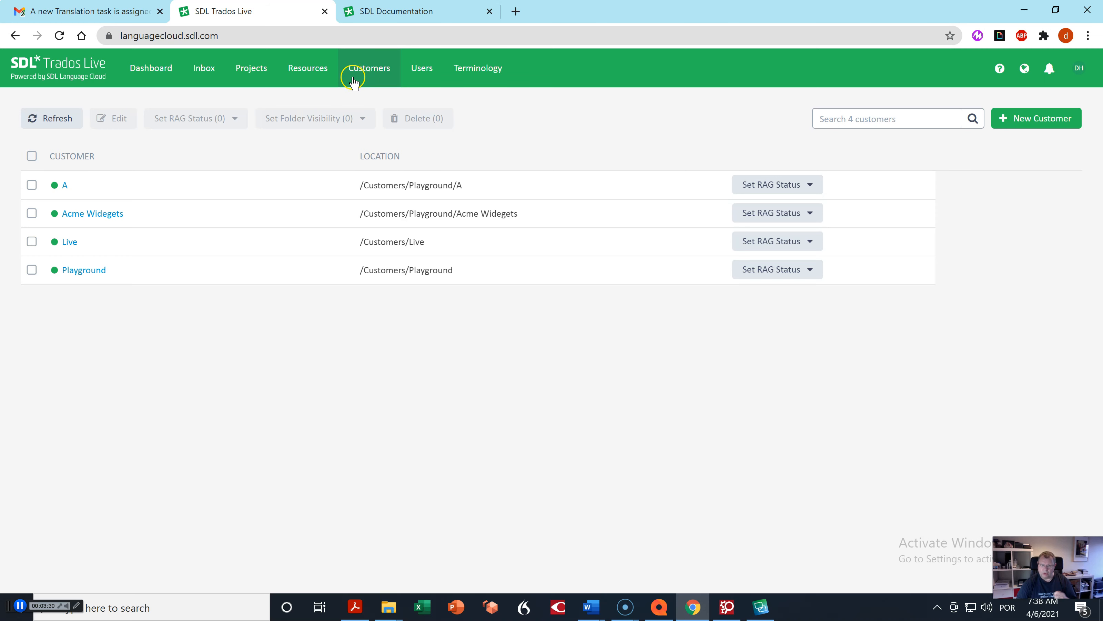
left_click(306, 70)
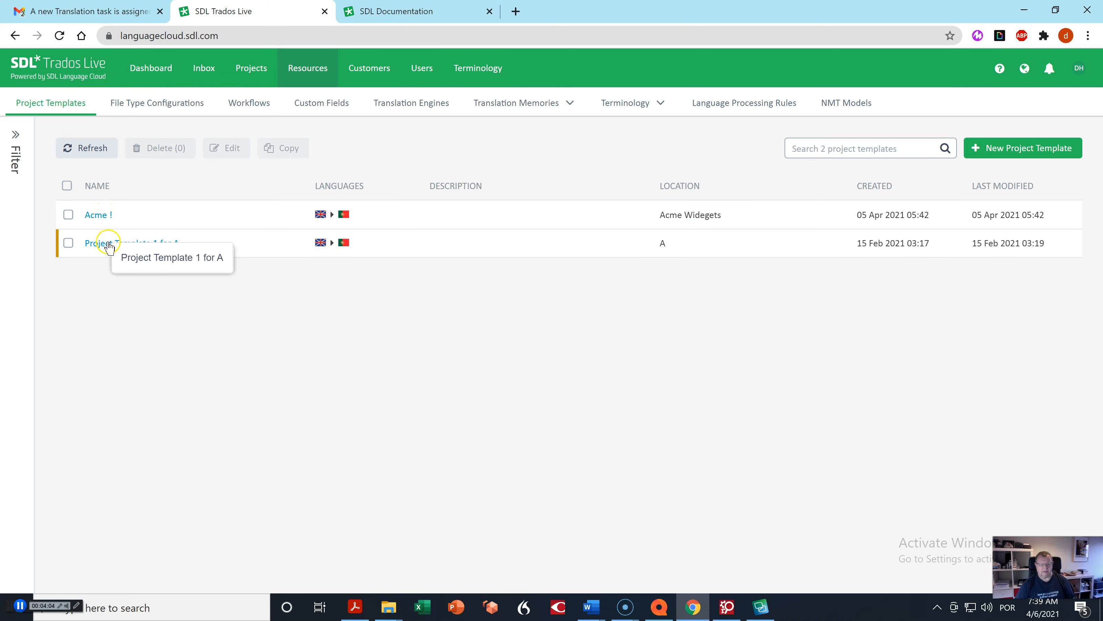
left_click(68, 243)
left_click(233, 150)
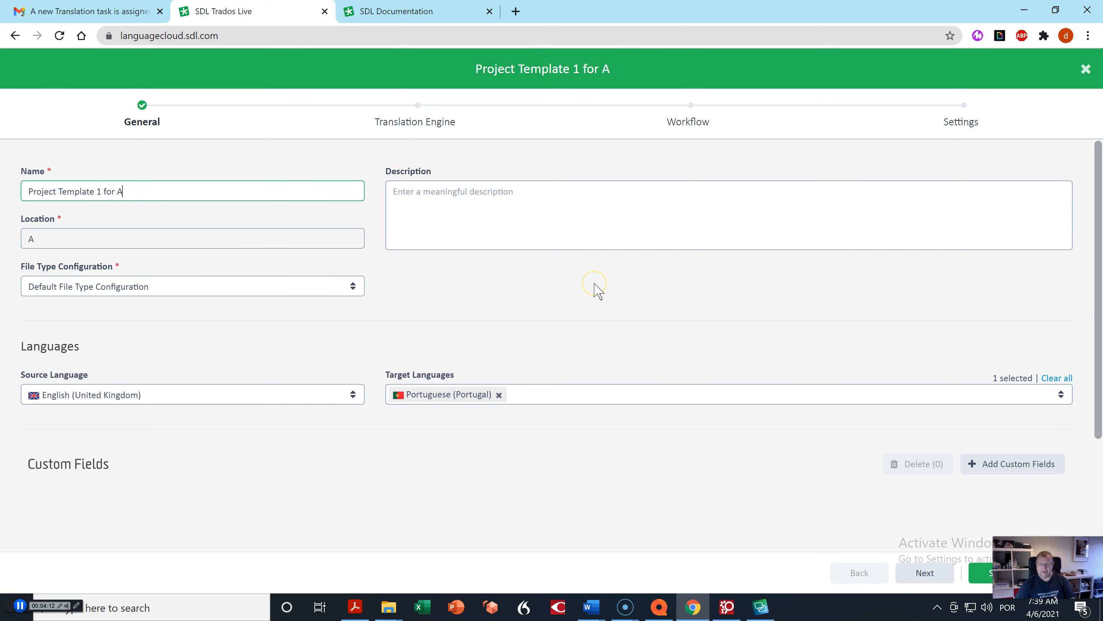
Step: Inspect the template's name, location and available file type configurations without changing the selection
left_click_drag(31, 187, 135, 192)
left_click(78, 235)
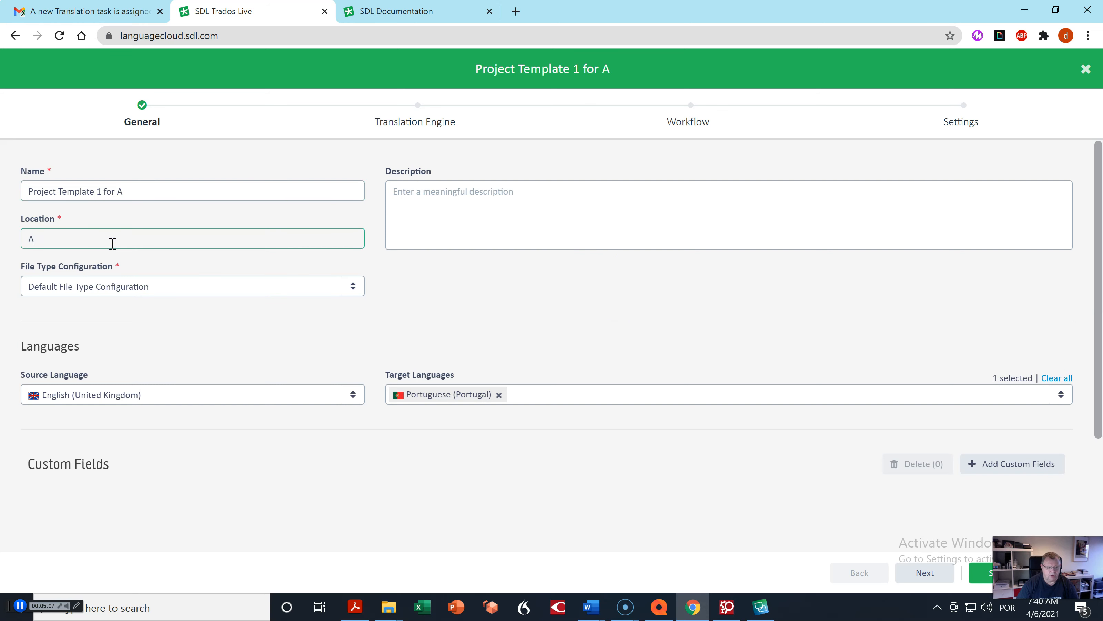
left_click(155, 287)
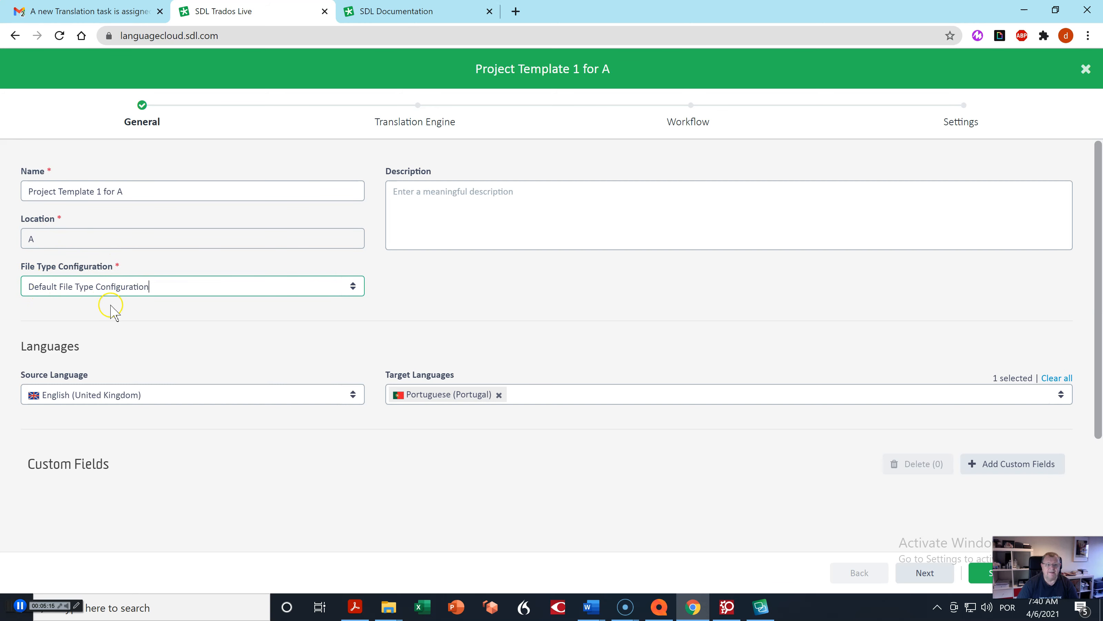
left_click(219, 292)
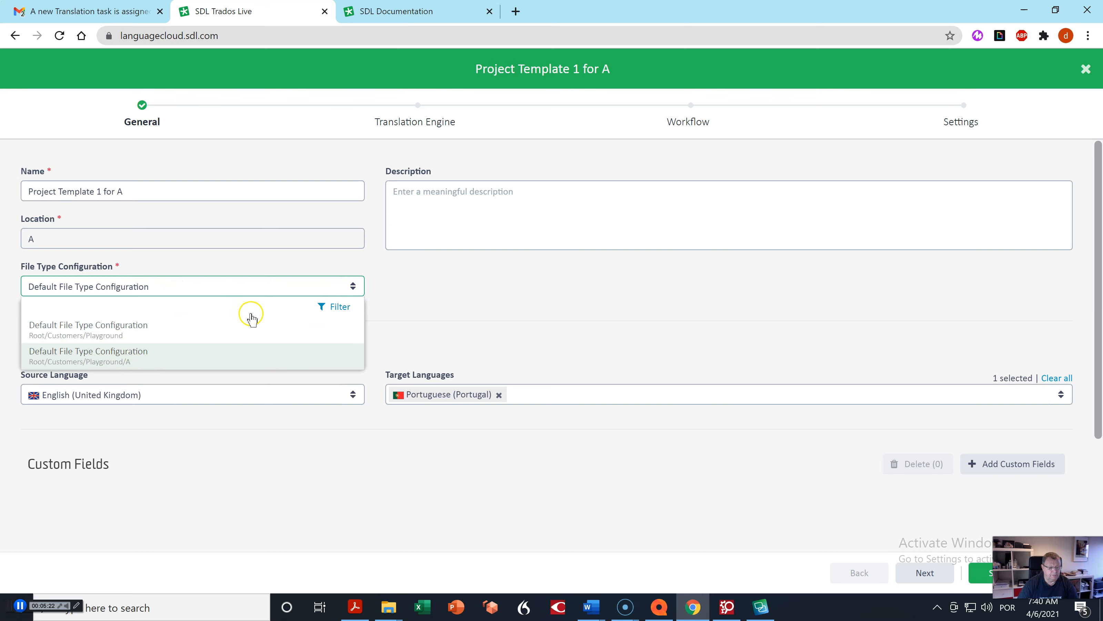
left_click(458, 295)
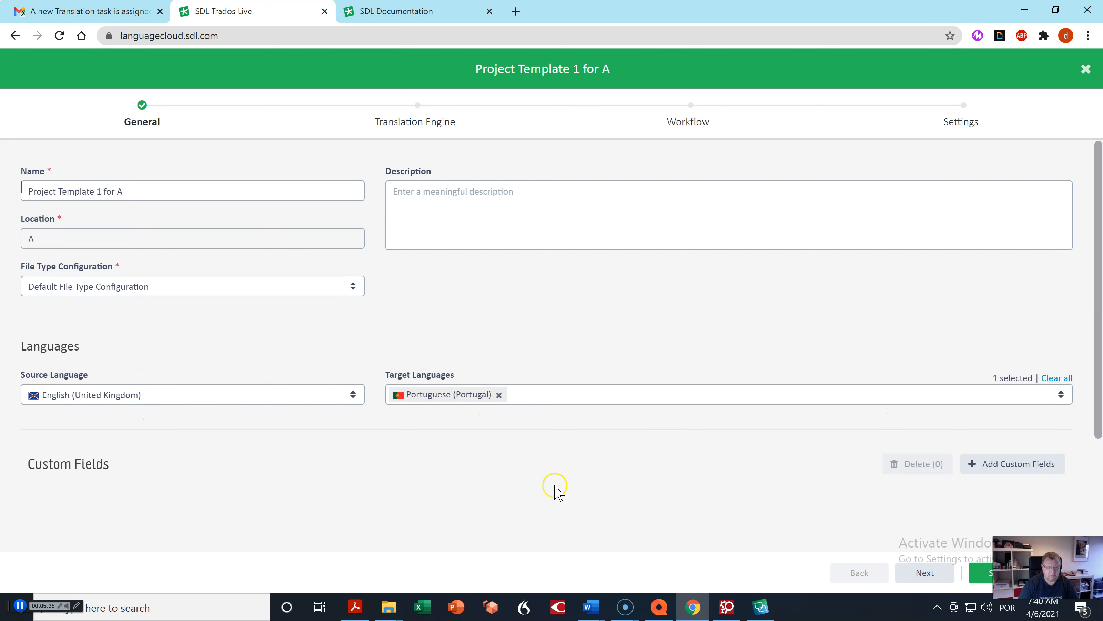
Step: Look over the template's languages and custom fields, and close the template without saving
scroll(552, 487, "down", 2)
scroll(483, 456, "down", 1)
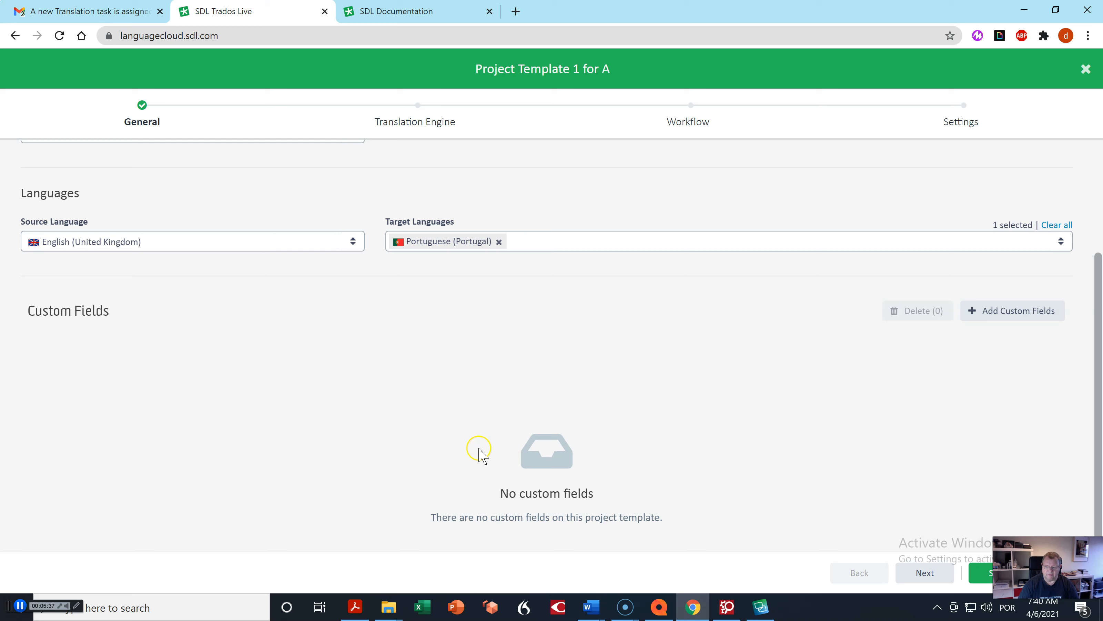
scroll(266, 399, "up", 1)
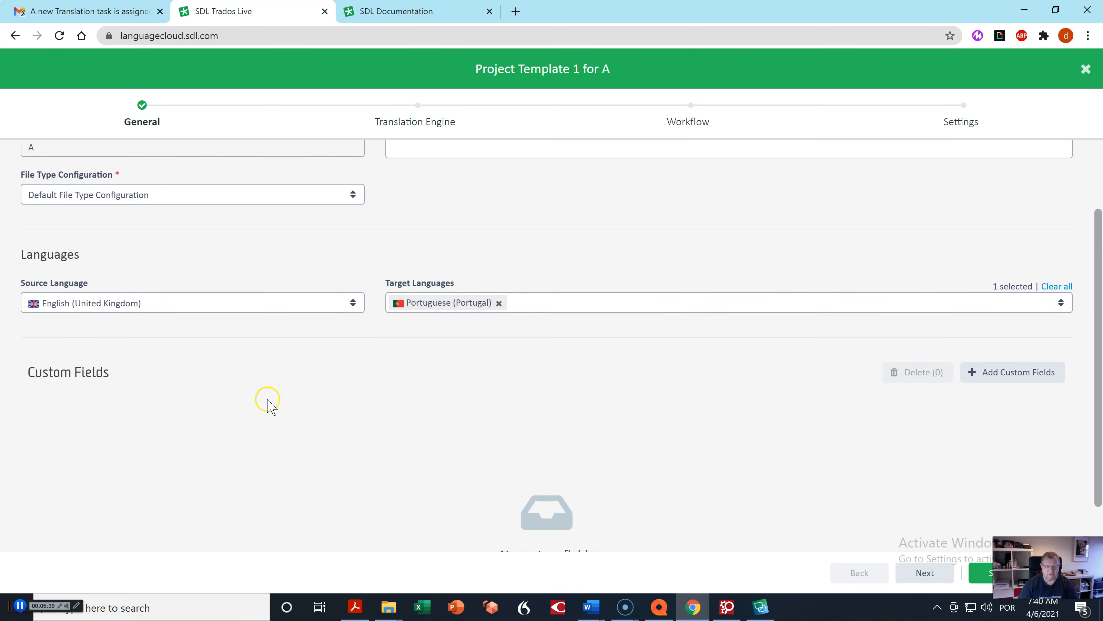
scroll(269, 400, "up", 2)
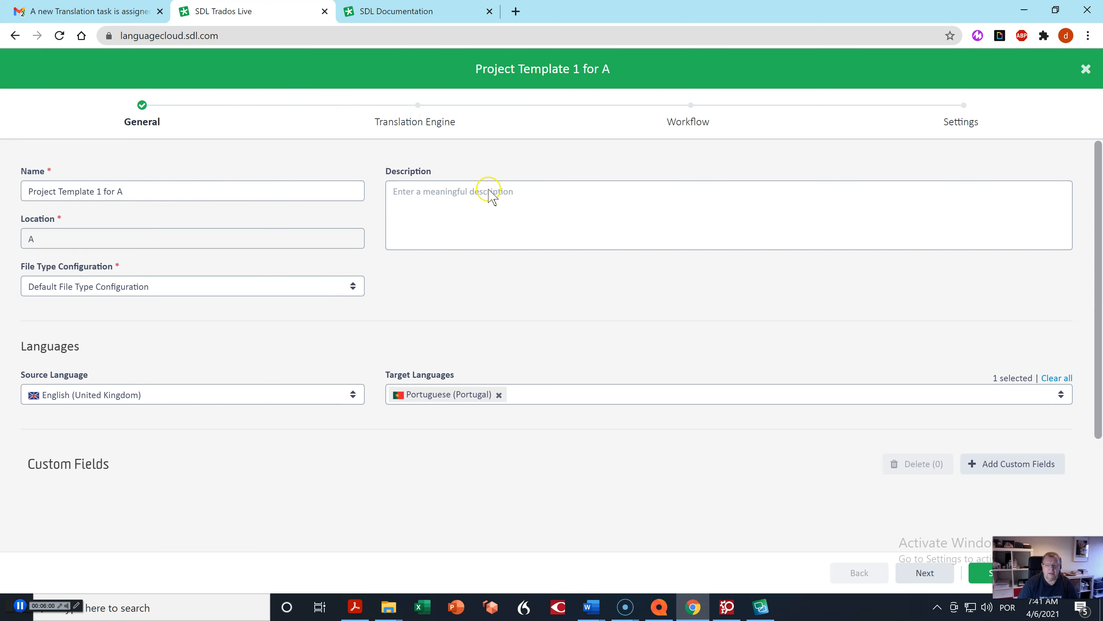
left_click(1086, 69)
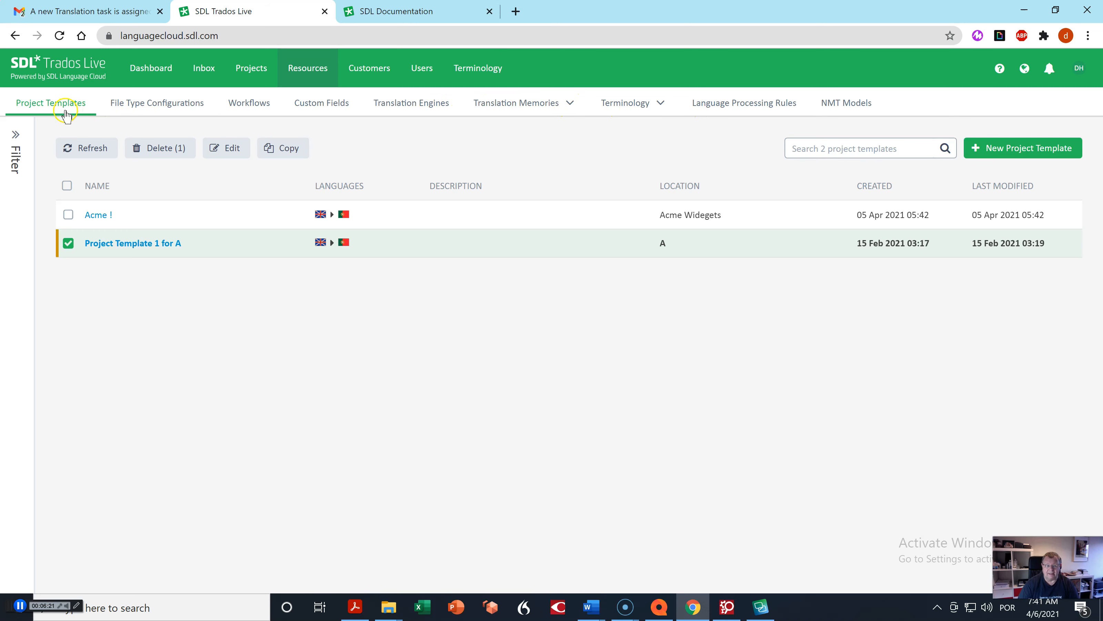
Step: View the file type configurations, and look over the options available for translation memories and terminology
left_click(164, 112)
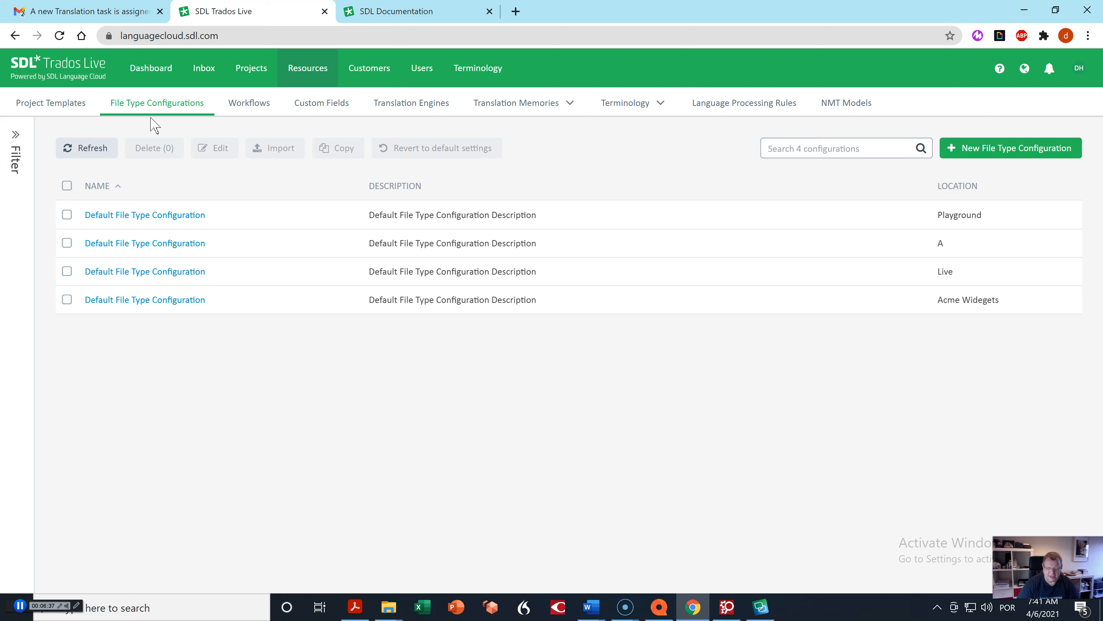
left_click(325, 116)
left_click(539, 110)
left_click(539, 111)
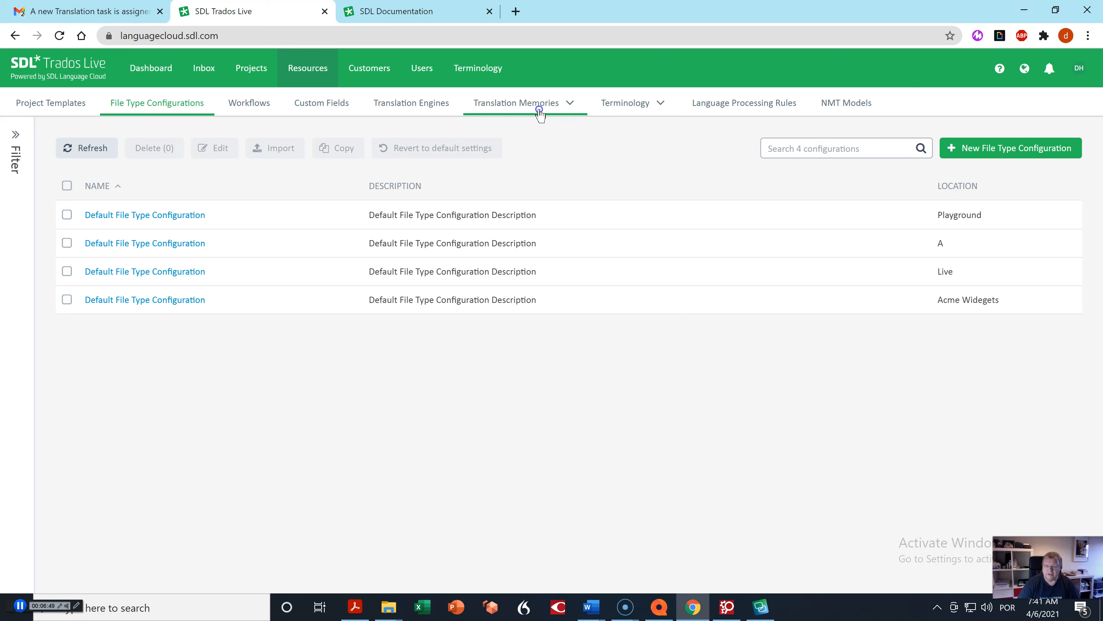
left_click(623, 109)
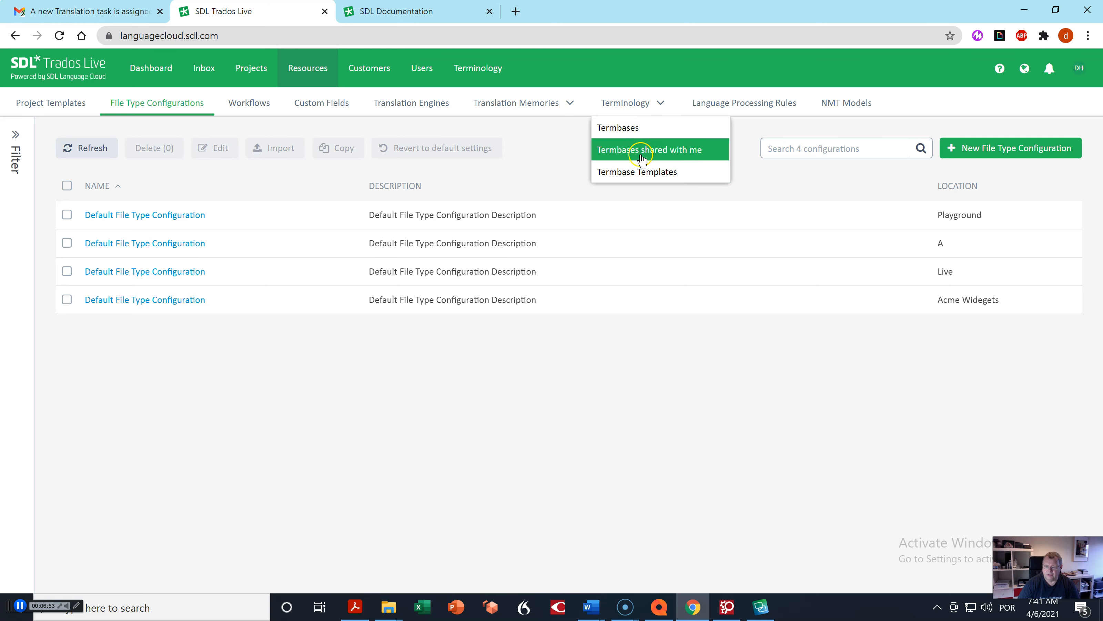
left_click(610, 93)
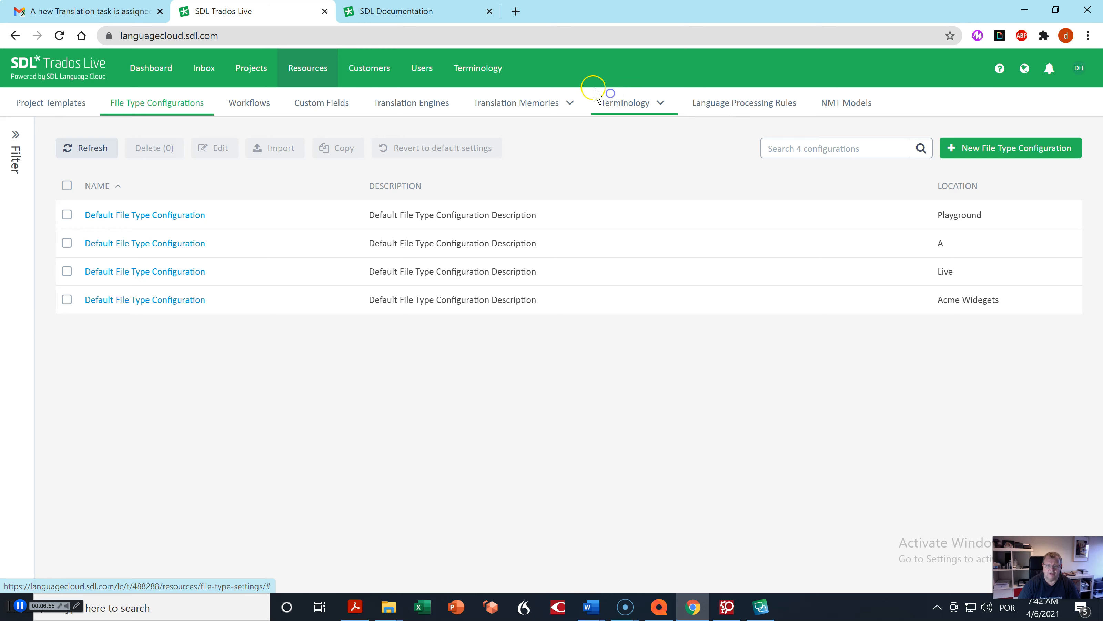
Step: Start a new translation engine named temp in the Playground location with the Playground default language processing rule
left_click(416, 106)
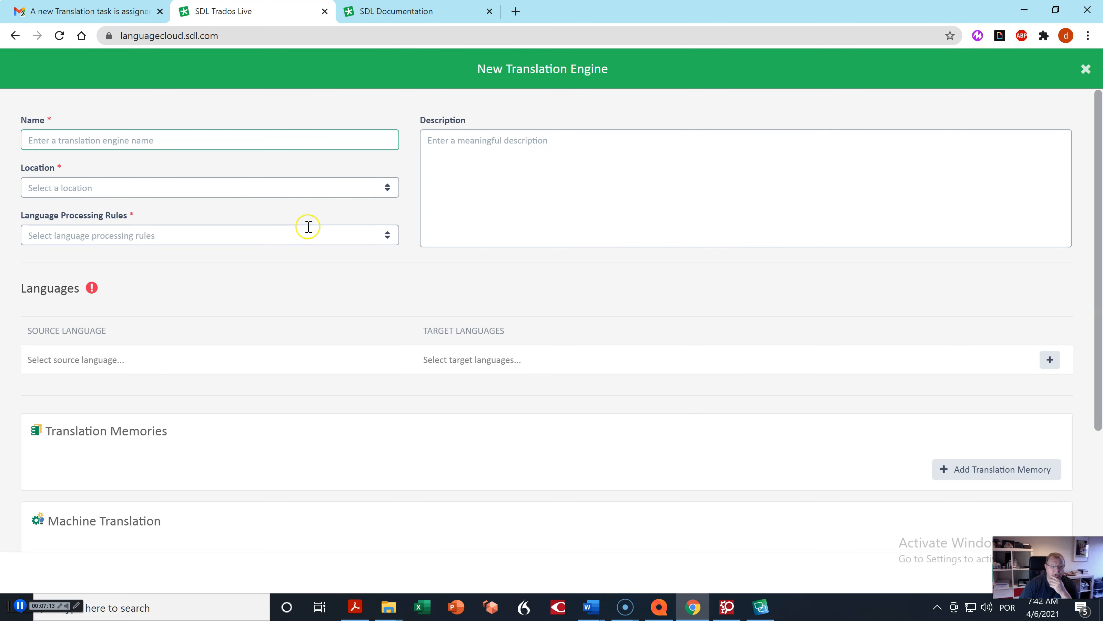
left_click(163, 139)
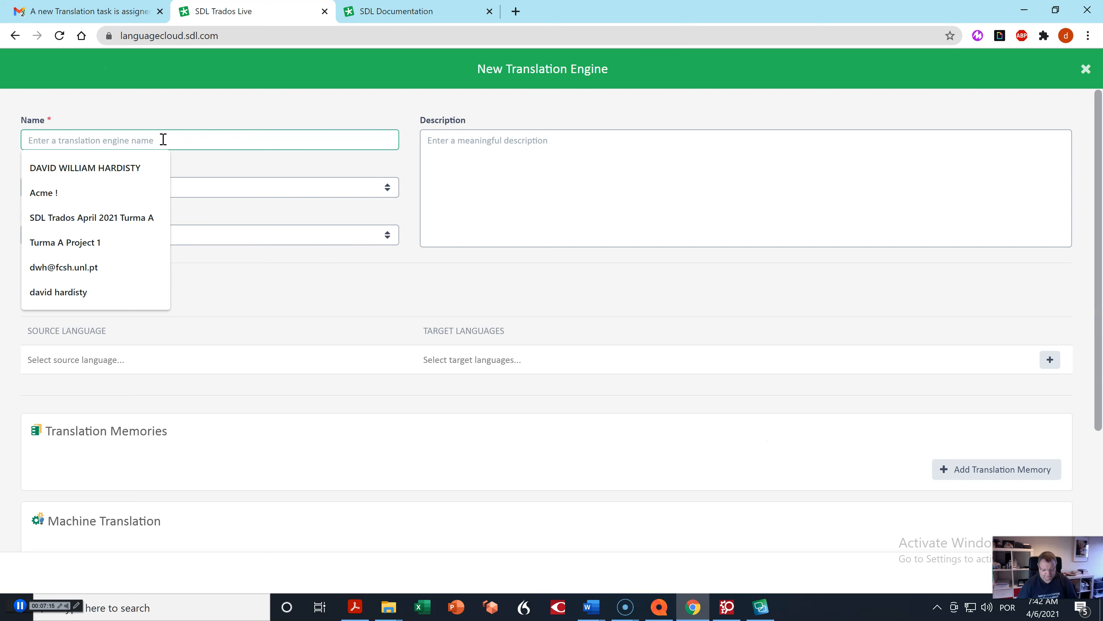
type("temp")
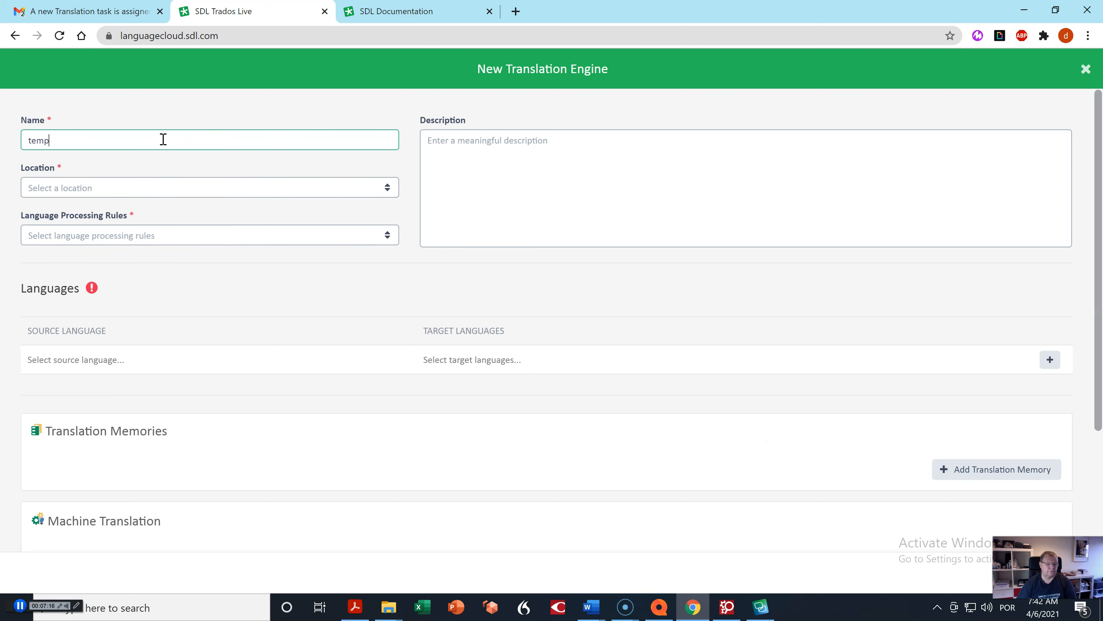
left_click(198, 194)
left_click(102, 224)
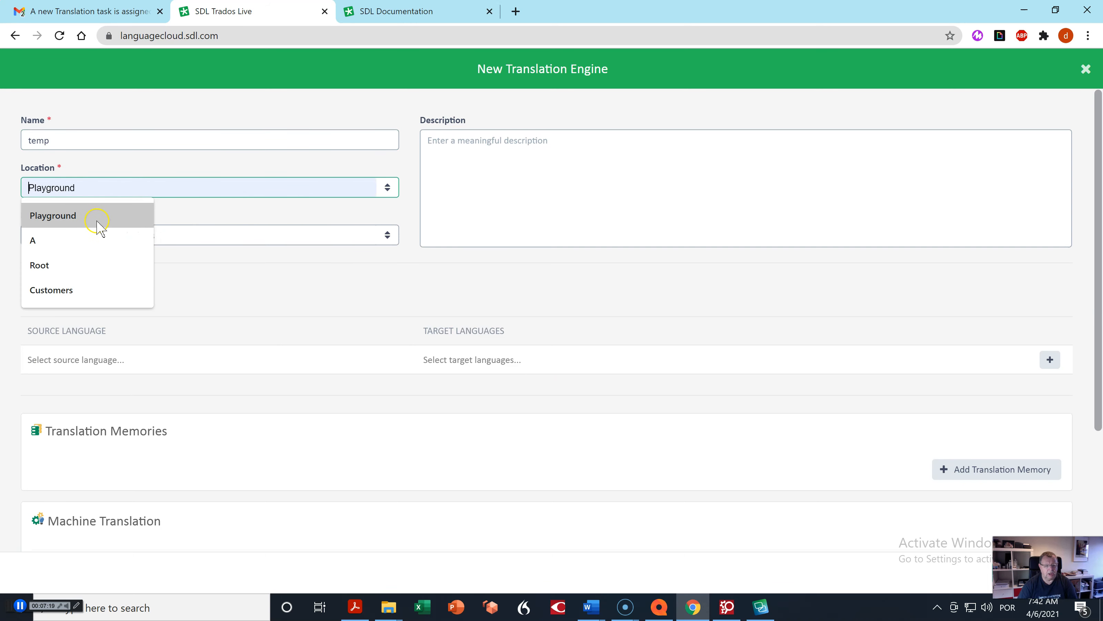
left_click(30, 189)
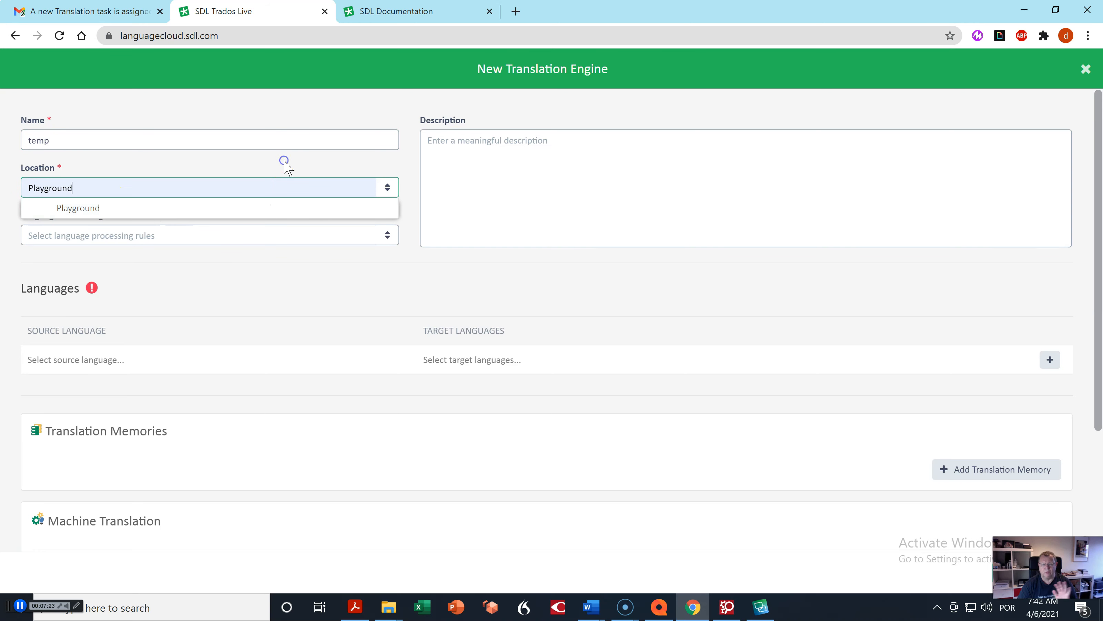
left_click(375, 288)
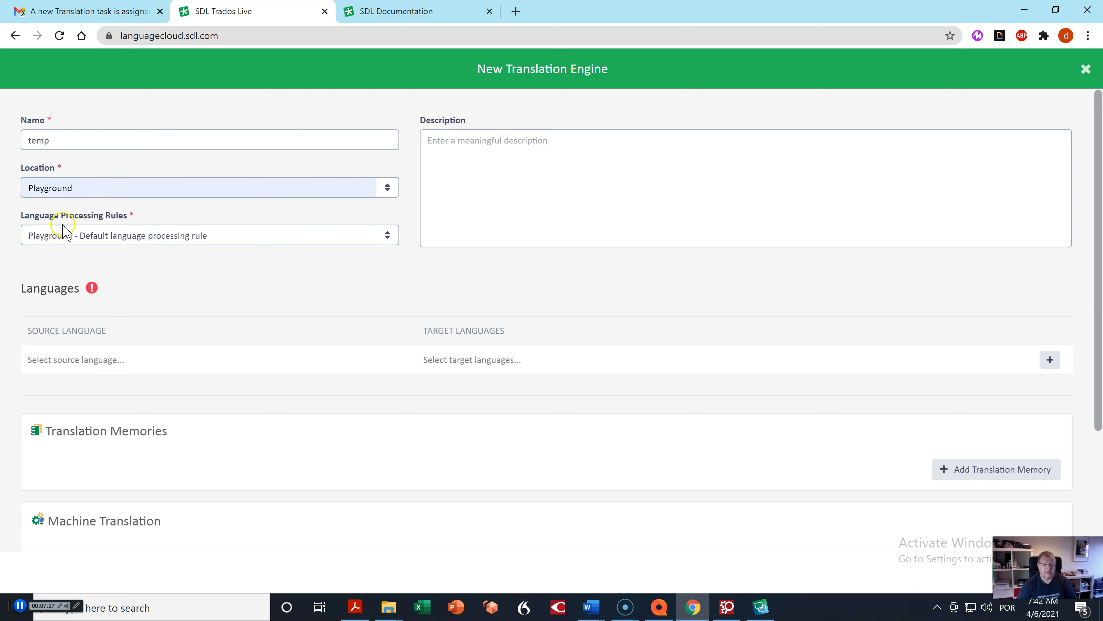
left_click(144, 240)
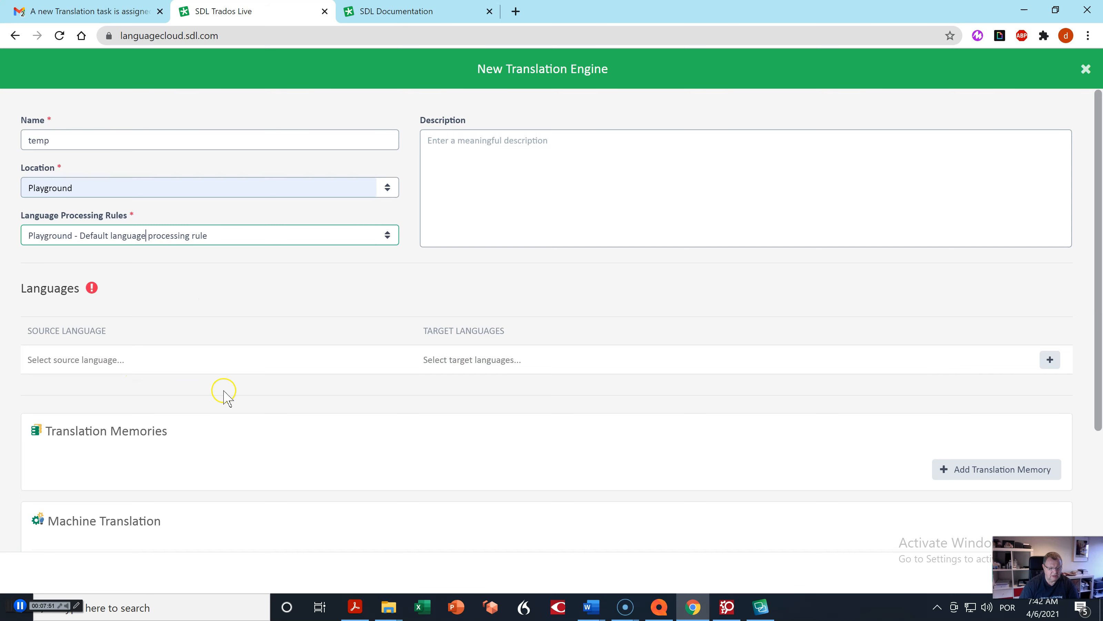
Step: Look over the new engine's languages, translation memory, machine translation and termbase sections, and close it without saving
scroll(222, 393, "down", 2)
scroll(224, 396, "down", 2)
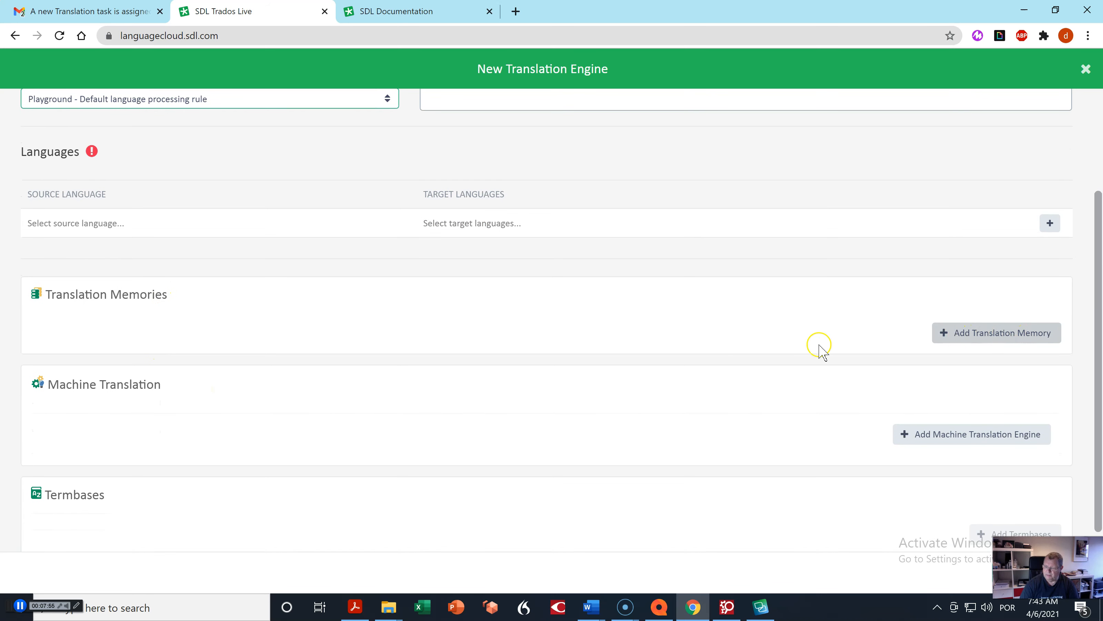
scroll(195, 417, "down", 1)
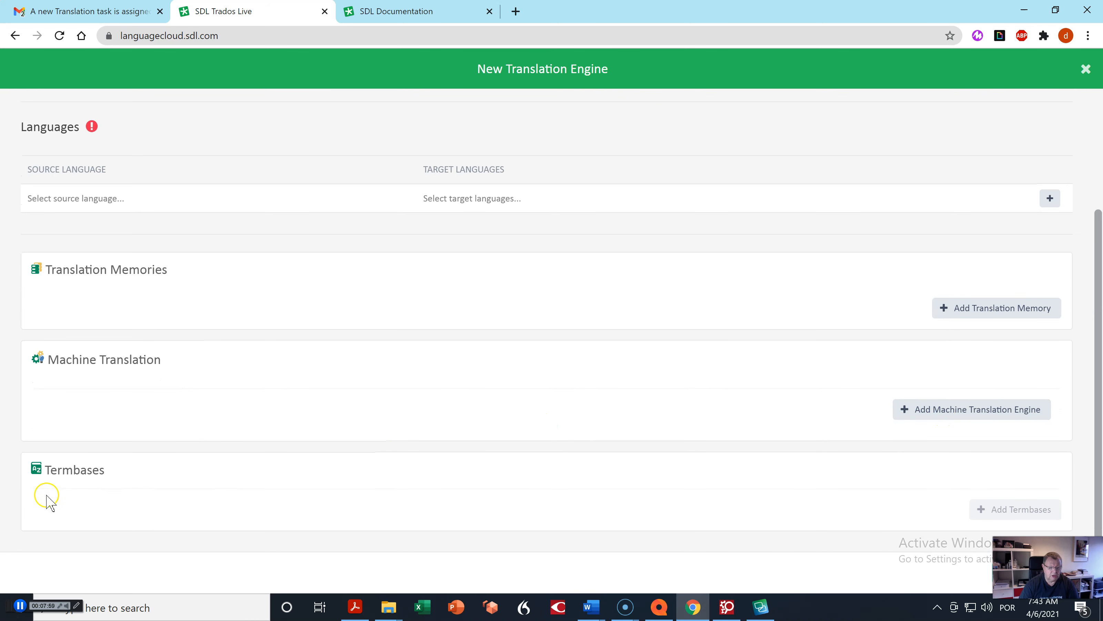
scroll(450, 530, "up", 3)
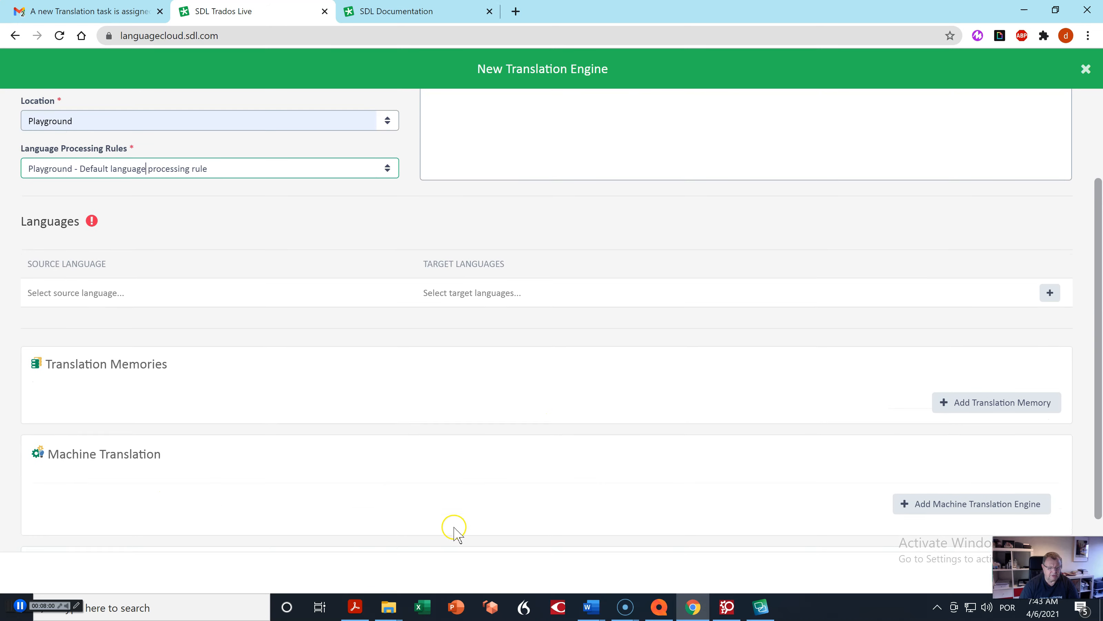
scroll(443, 526, "up", 1)
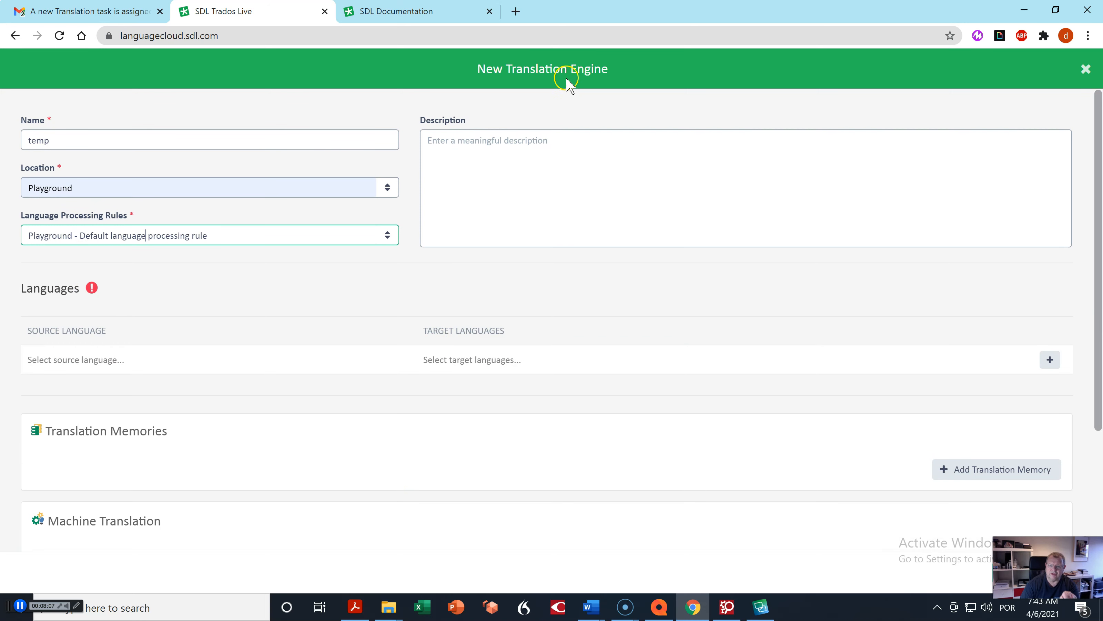
left_click(1087, 70)
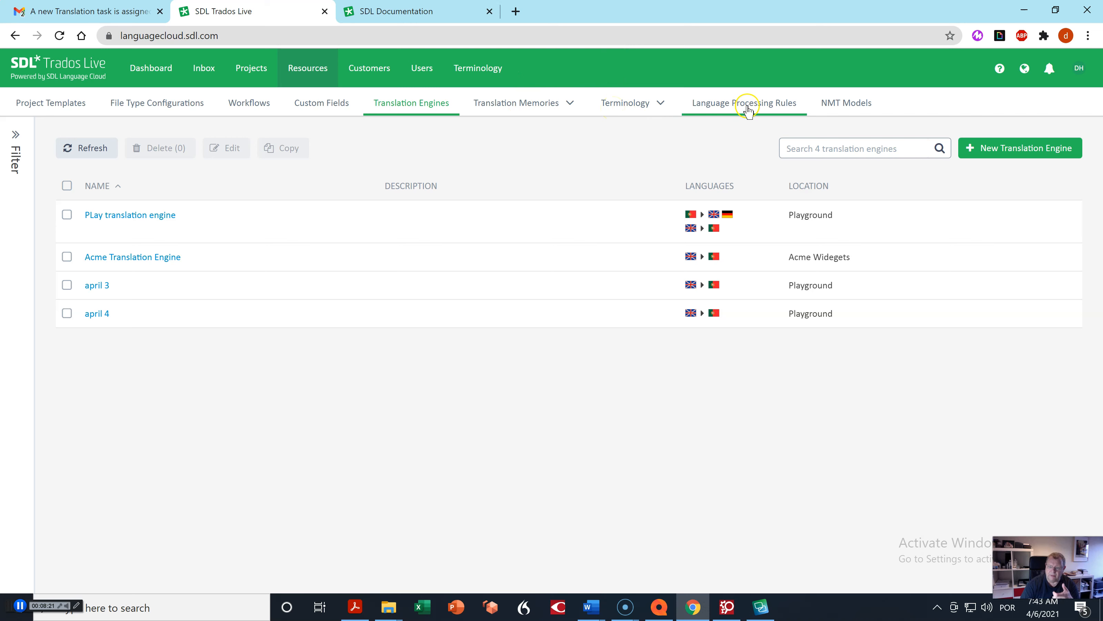
Step: View the neural machine translation models, and start a new project from the project list
left_click(854, 106)
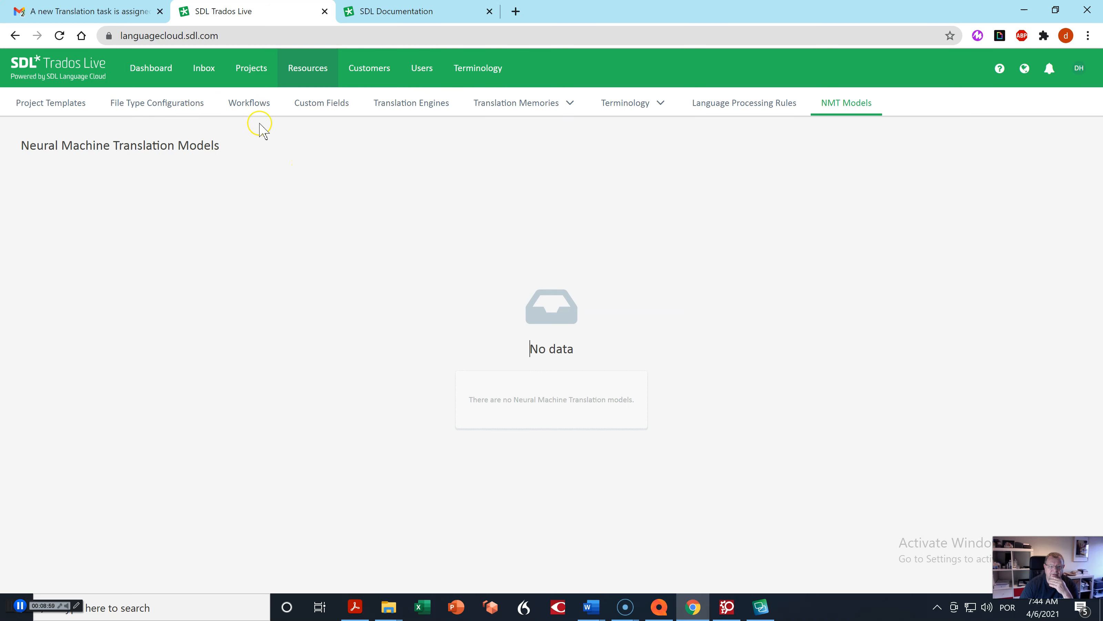
left_click(240, 71)
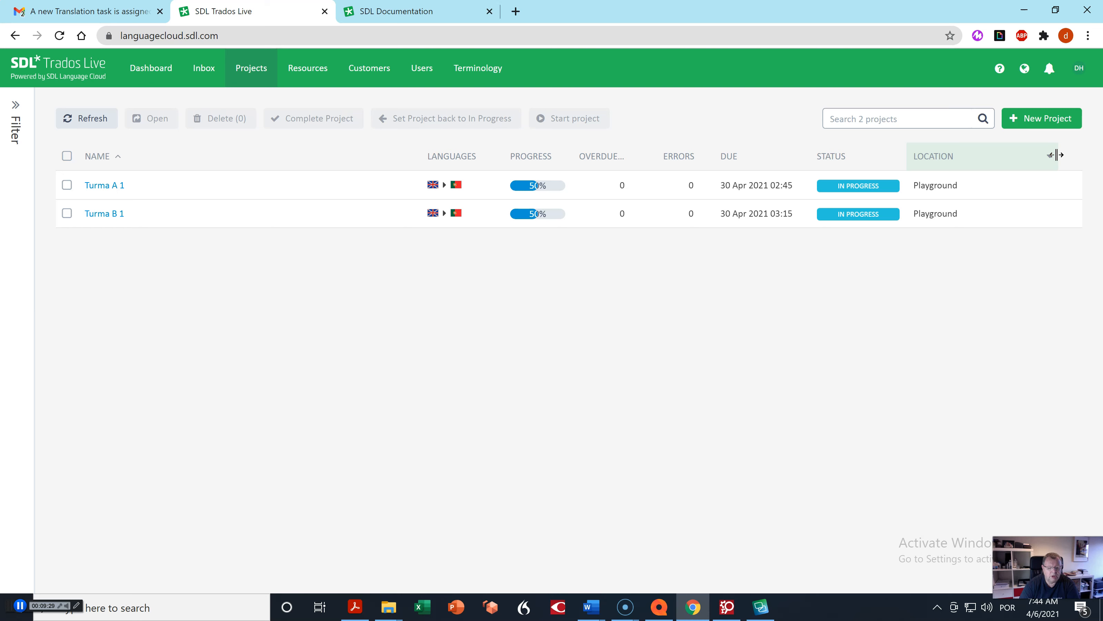
left_click(1049, 121)
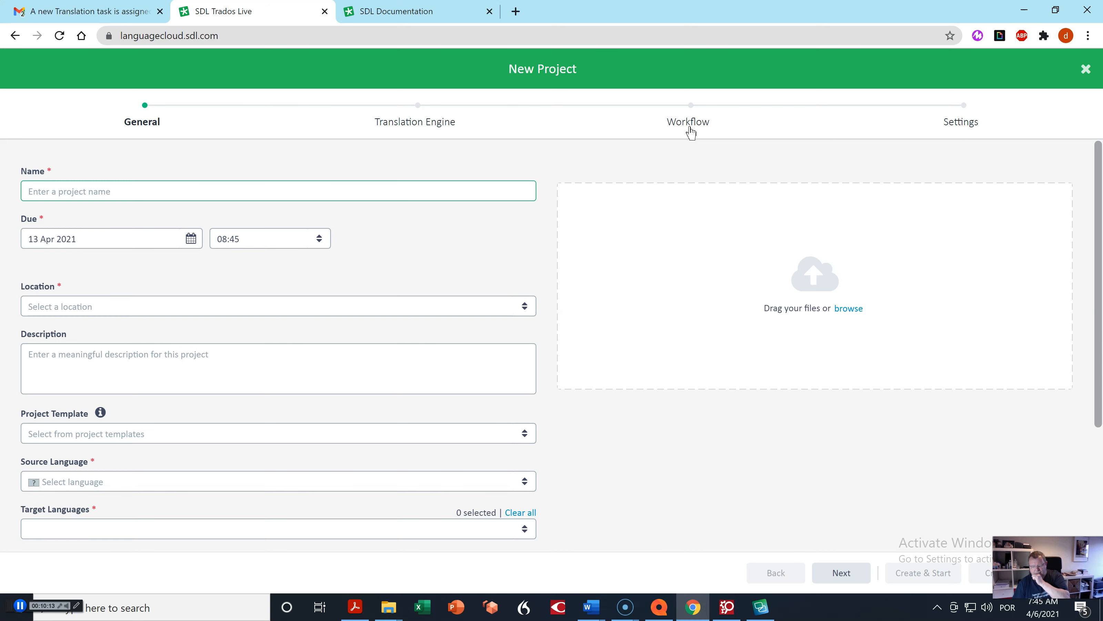
Step: Name the new project Turma A Project 2 and set its due date to 30 Apr 2021
left_click(116, 191)
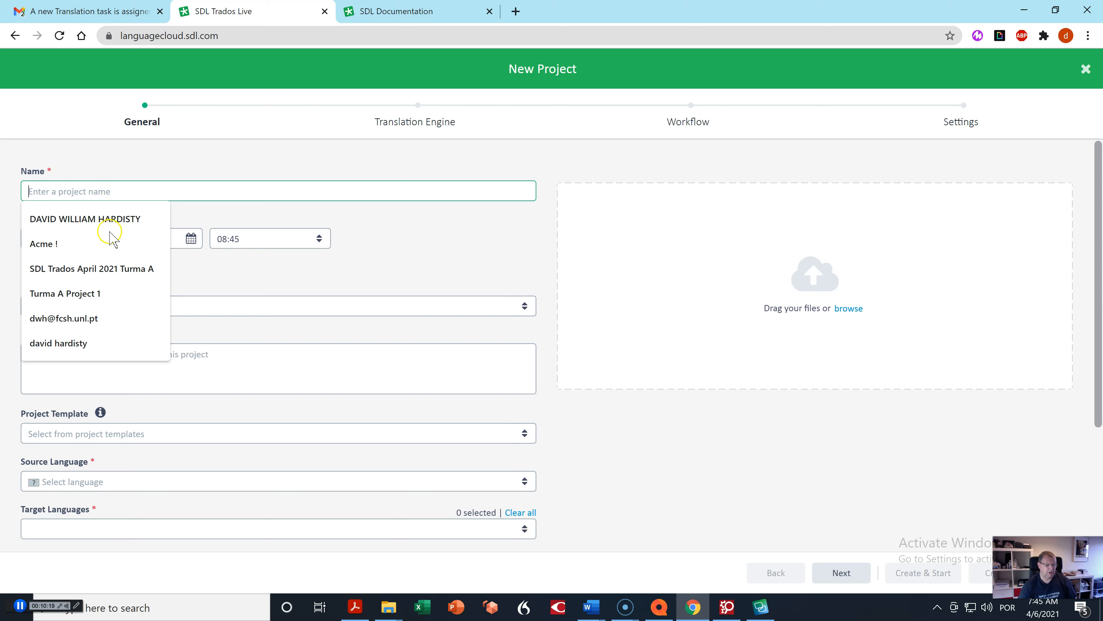
left_click(85, 291)
left_click(117, 193)
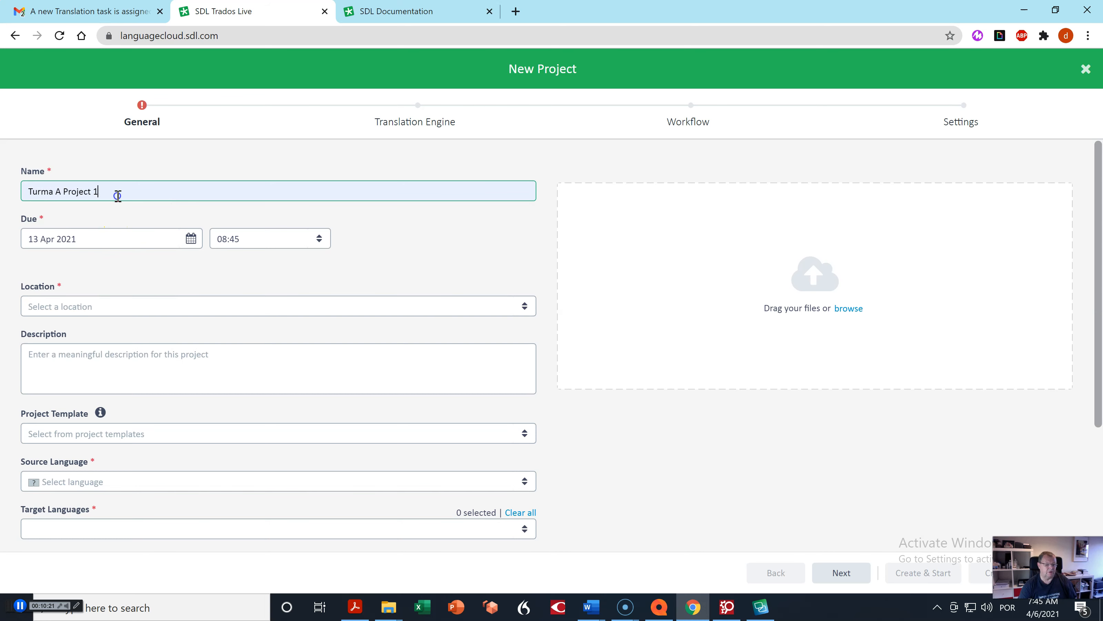
key("BackSpace")
type("2")
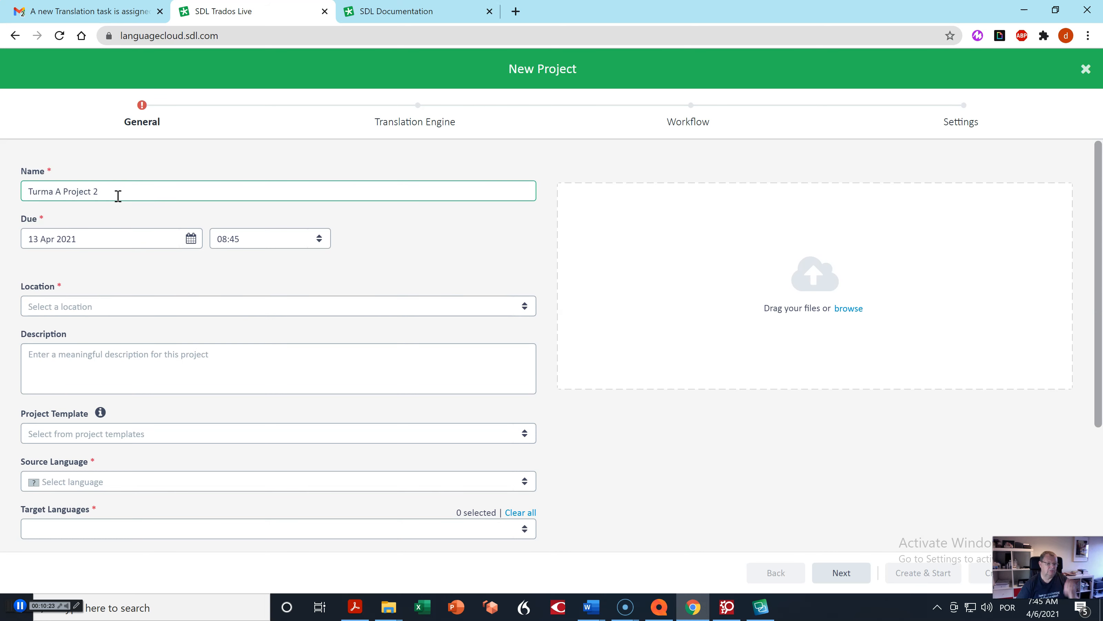
left_click(190, 242)
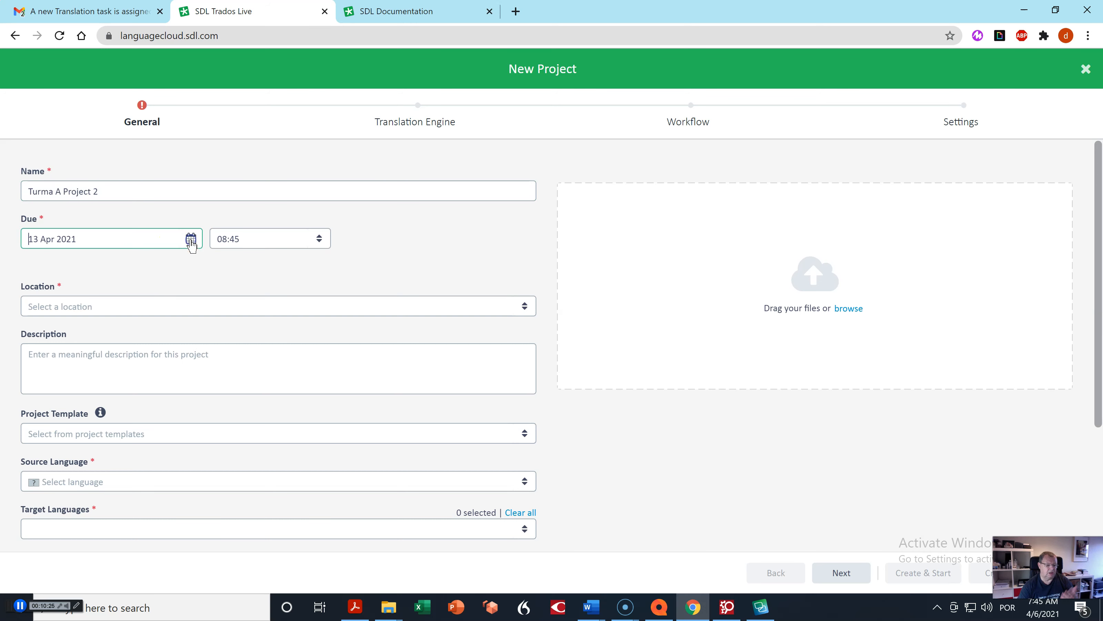
left_click(191, 240)
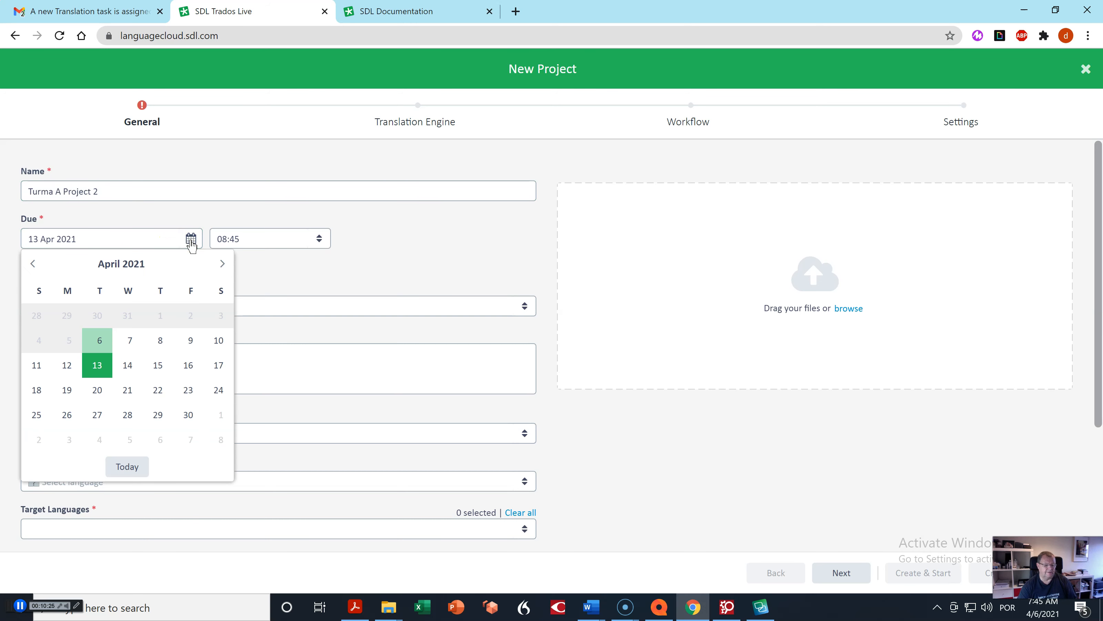
left_click(189, 414)
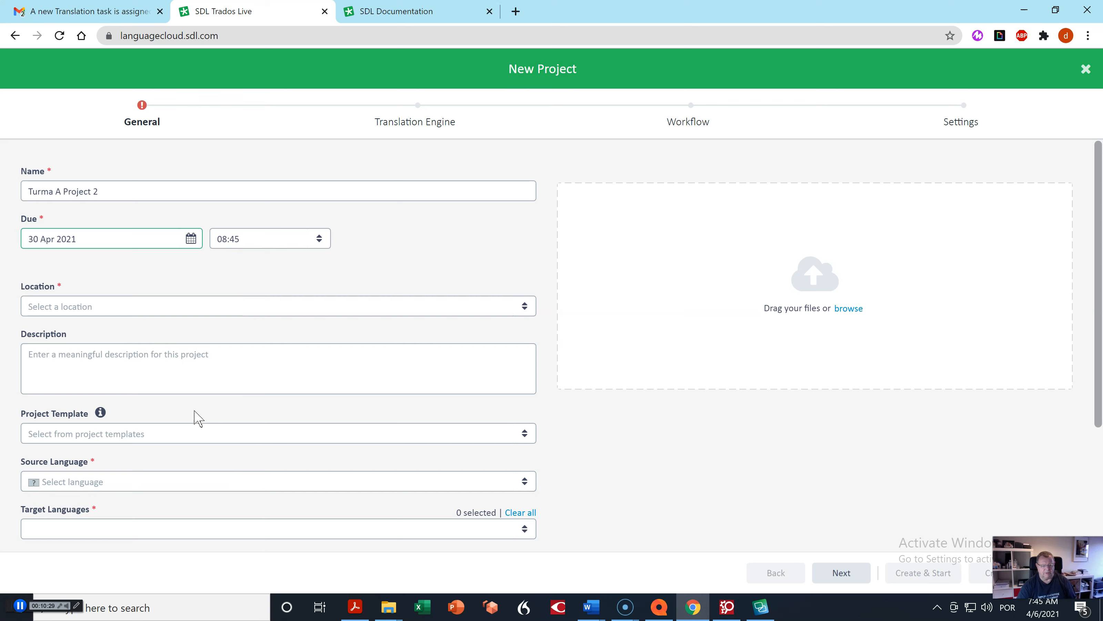
Step: Set the project's location to Playground and enter the description "Turma A second project"
left_click(187, 307)
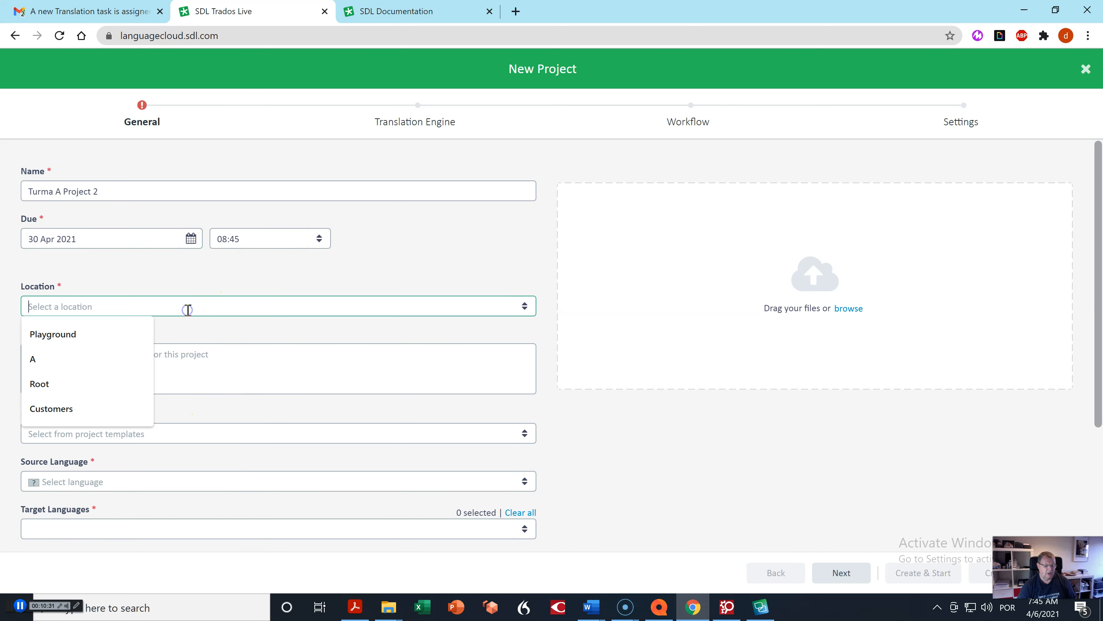
left_click(72, 337)
left_click(80, 313)
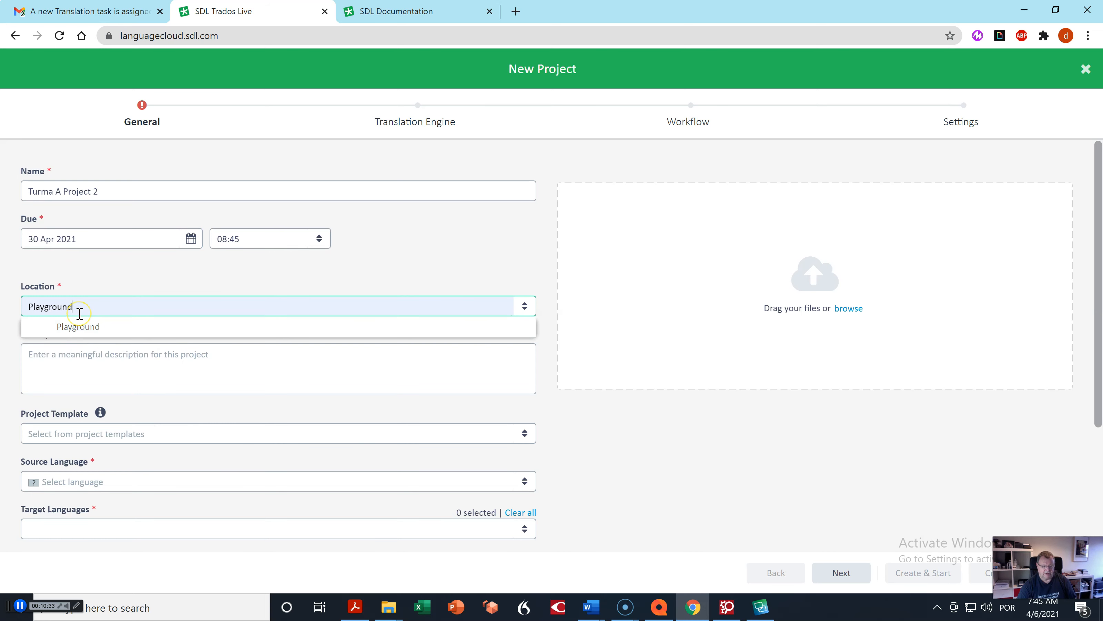
left_click(176, 360)
type("Turma A second project")
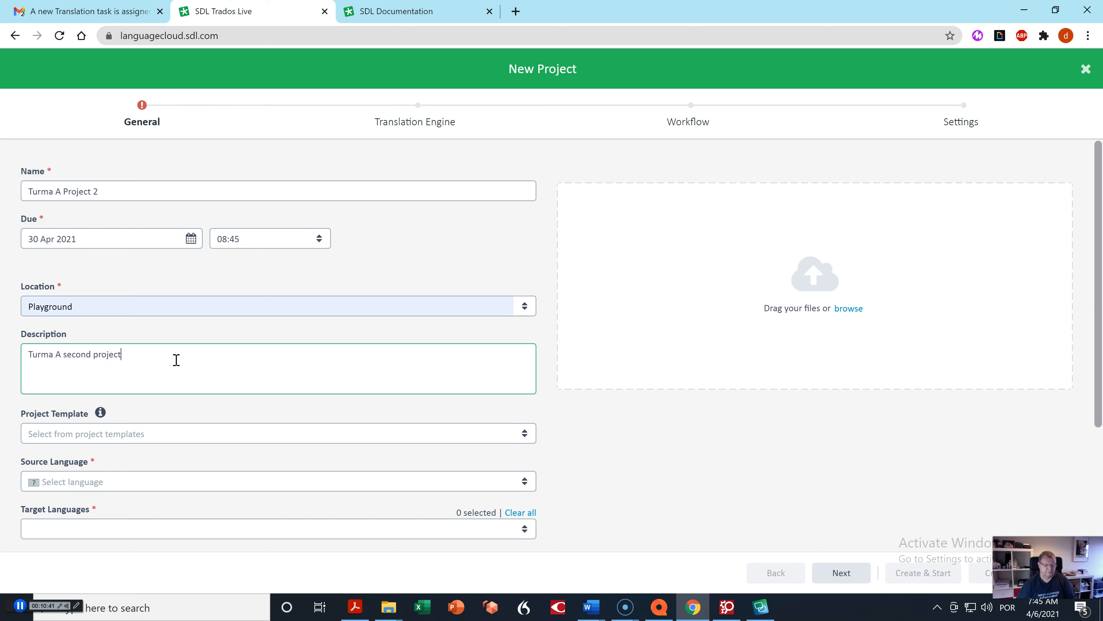
Step: Leave the project template unselected and set the source language to English (United Kingdom), found by its code en-gb
left_click(125, 434)
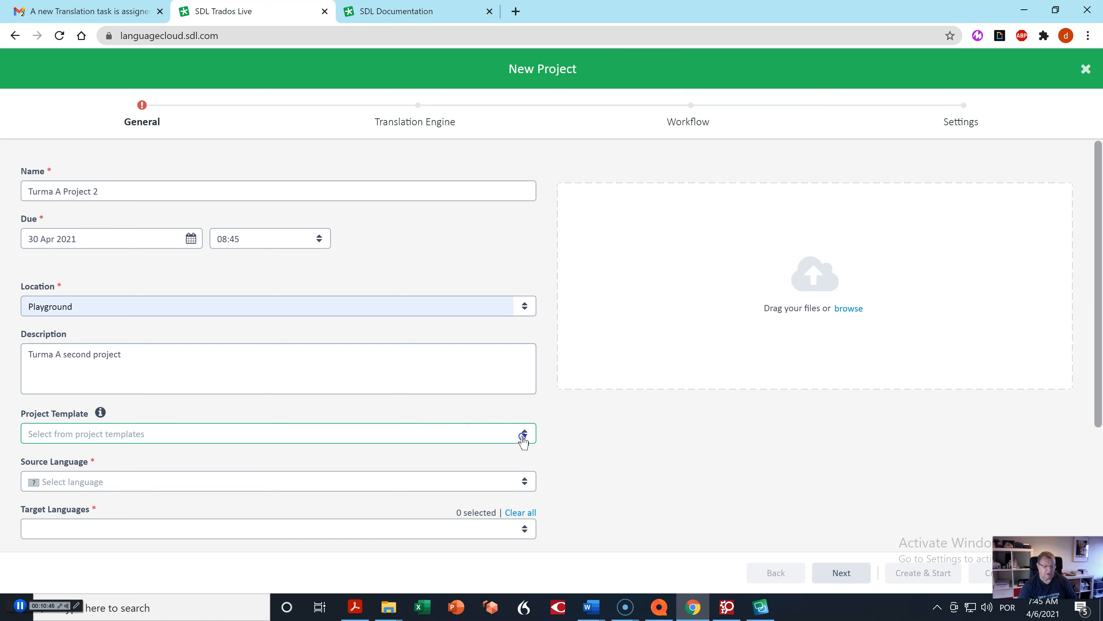
scroll(399, 480, "down", 2)
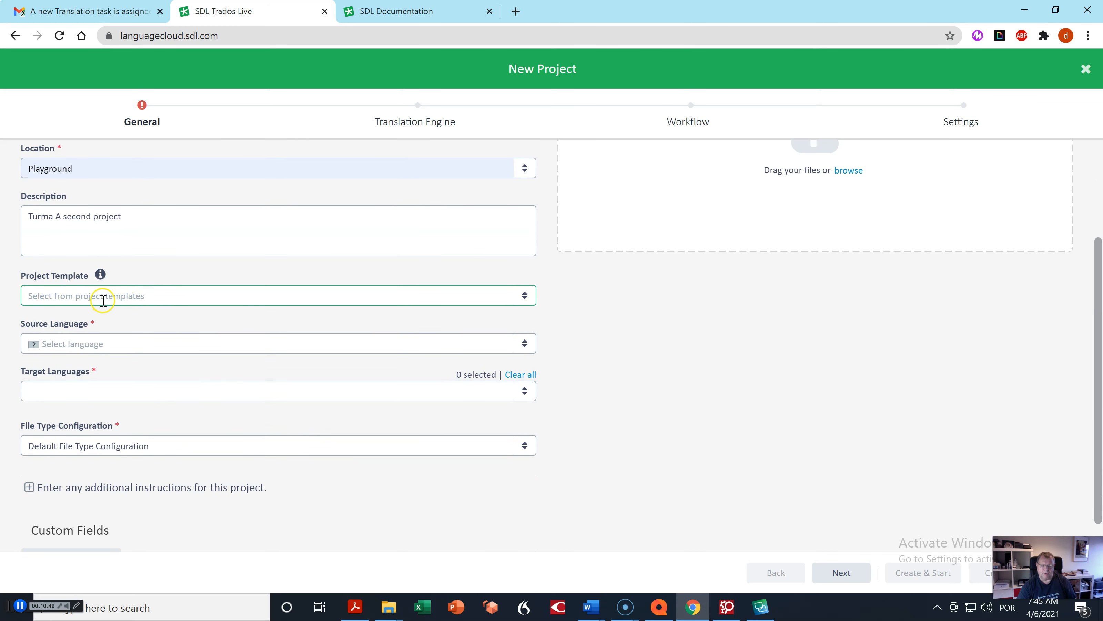
left_click(86, 349)
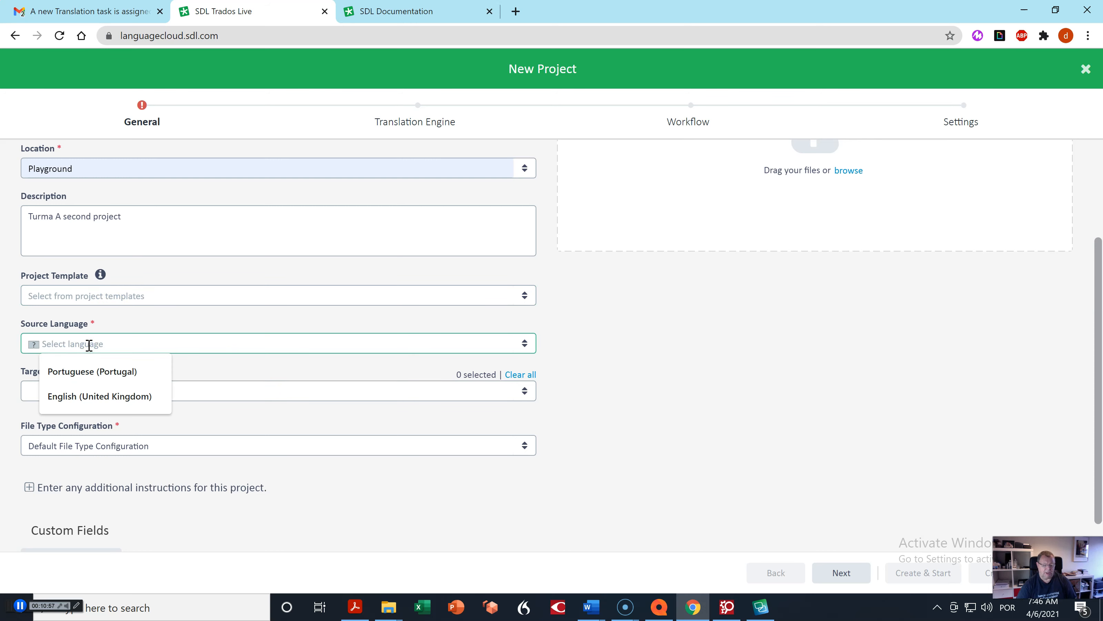
type("en-")
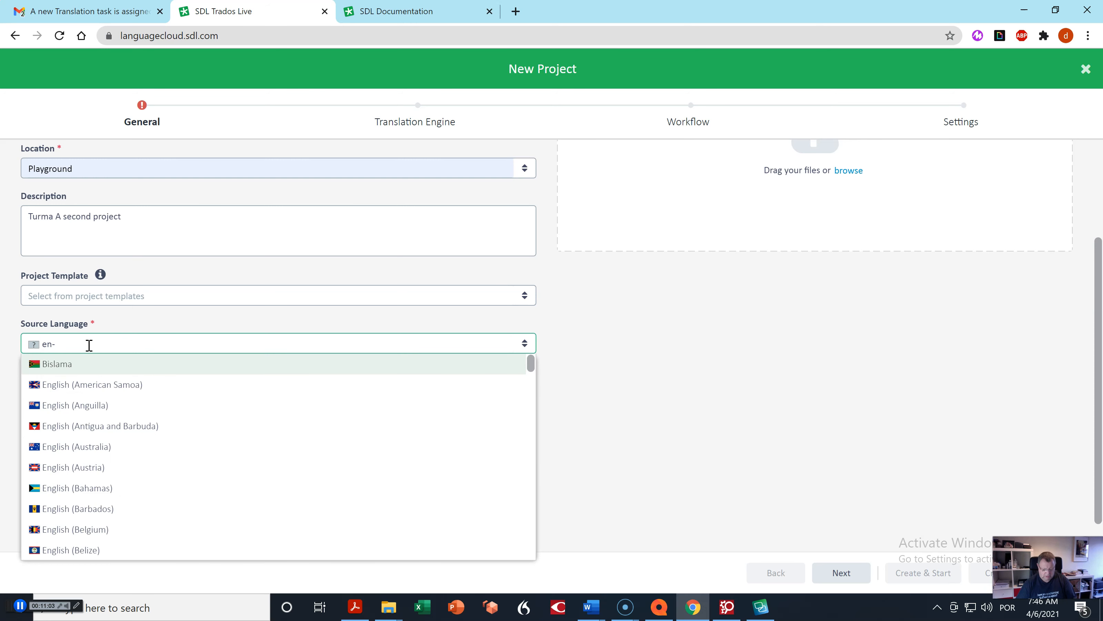
type("gb")
left_click(92, 367)
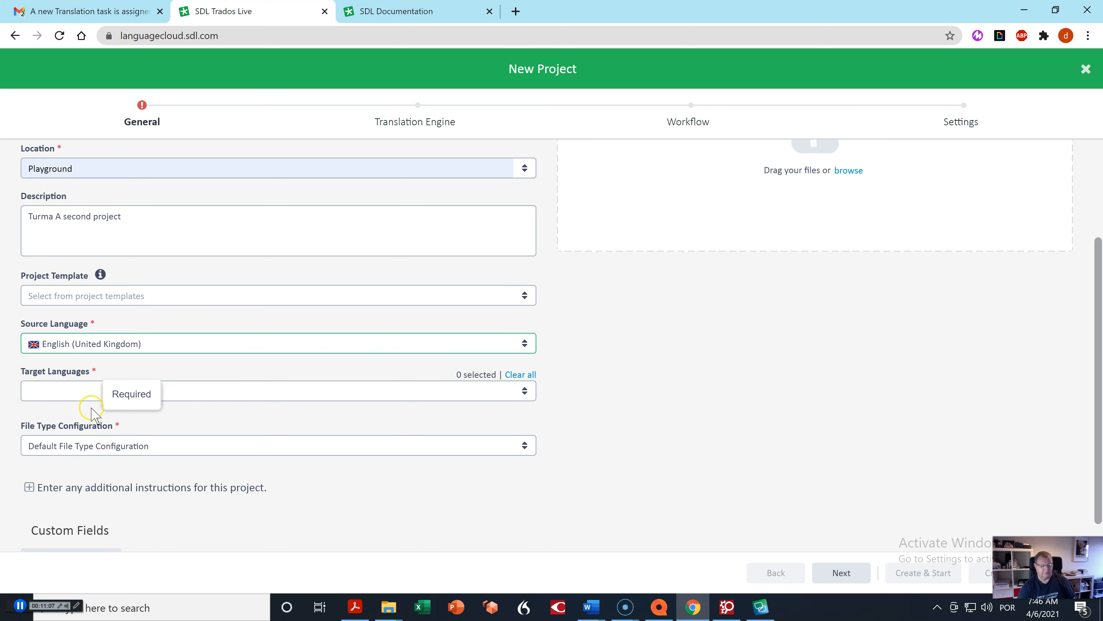
Step: Set the project's target language to Portuguese (Portugal), searching the language list by name
left_click(85, 392)
type("pt-pt")
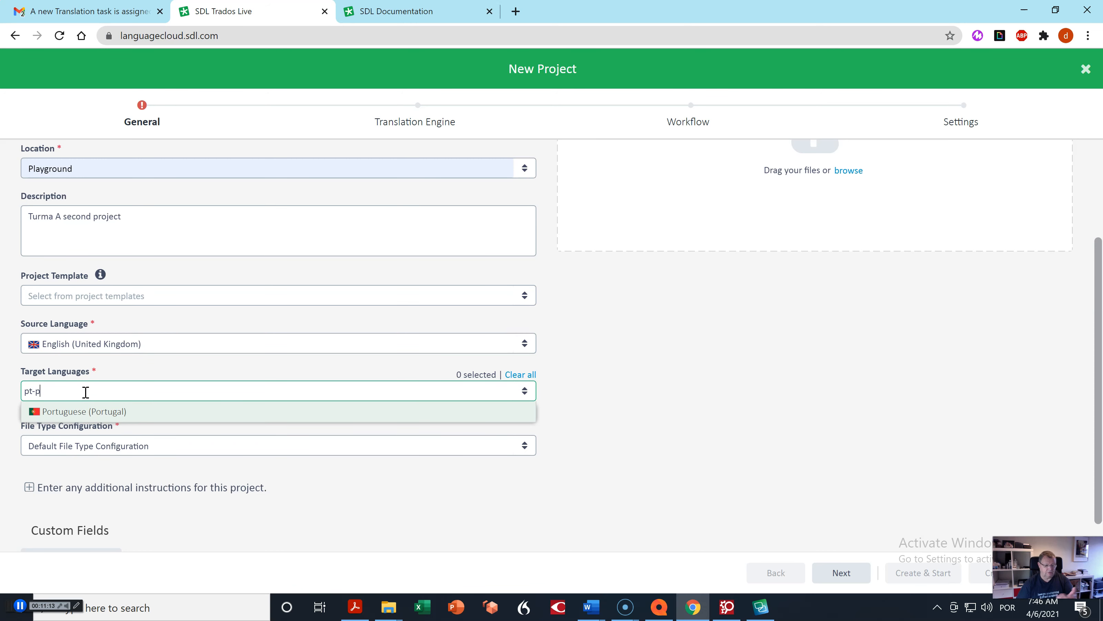
key("BackSpace")
key("Escape")
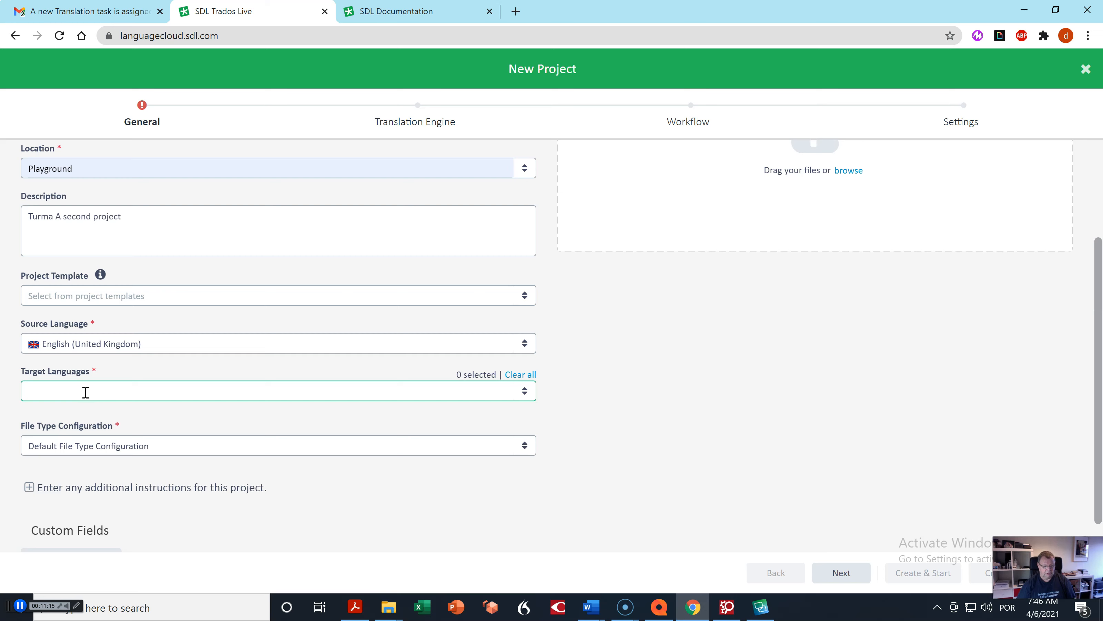
type("Portugue")
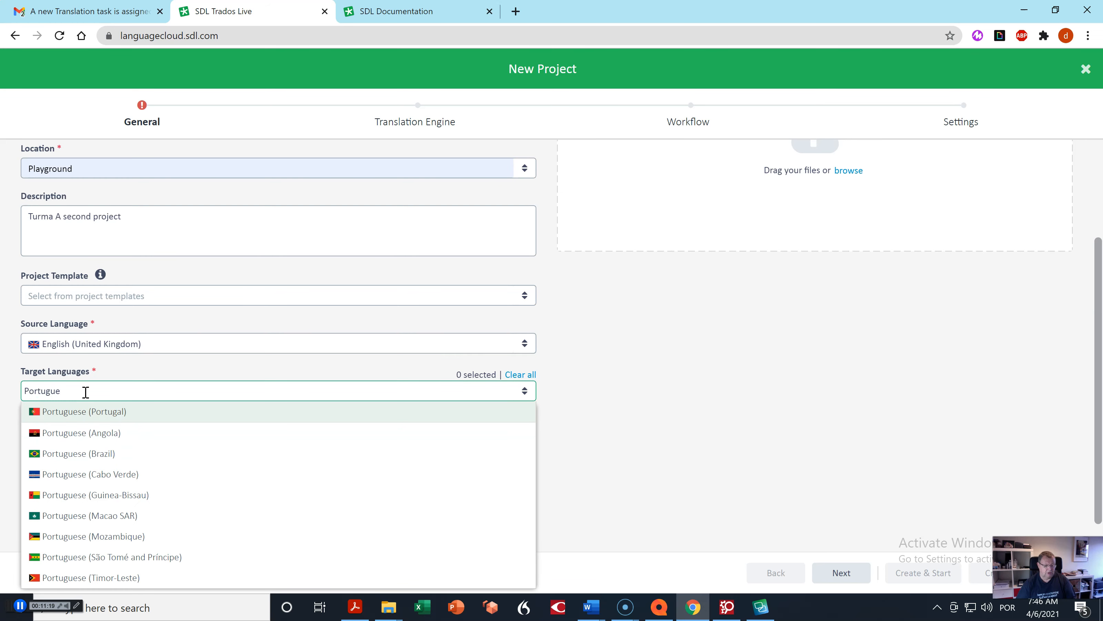
left_click(95, 412)
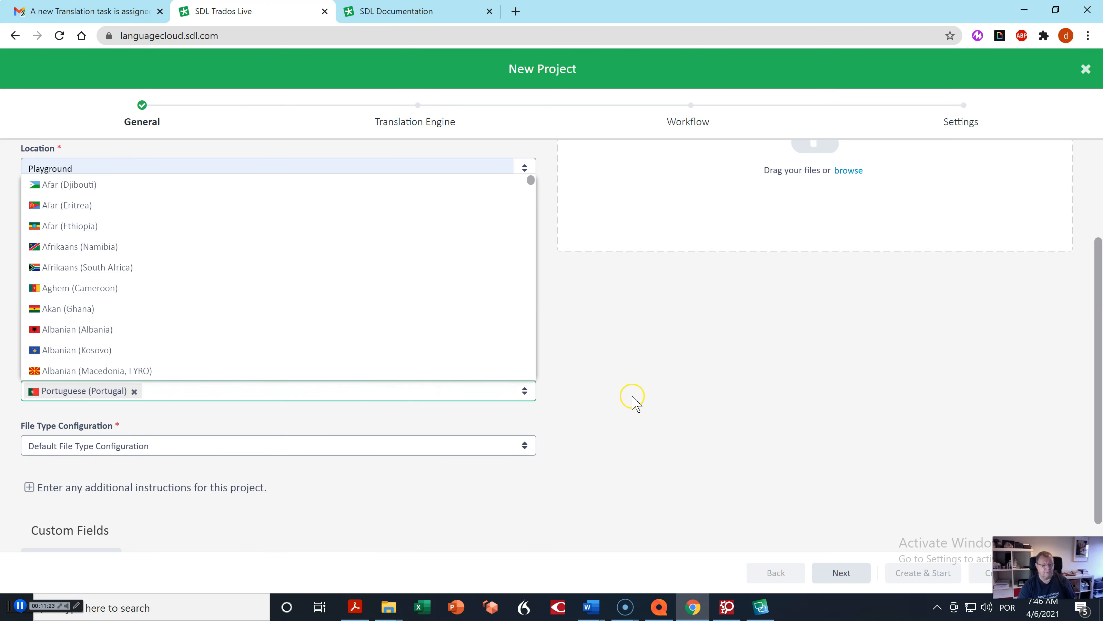
left_click(636, 397)
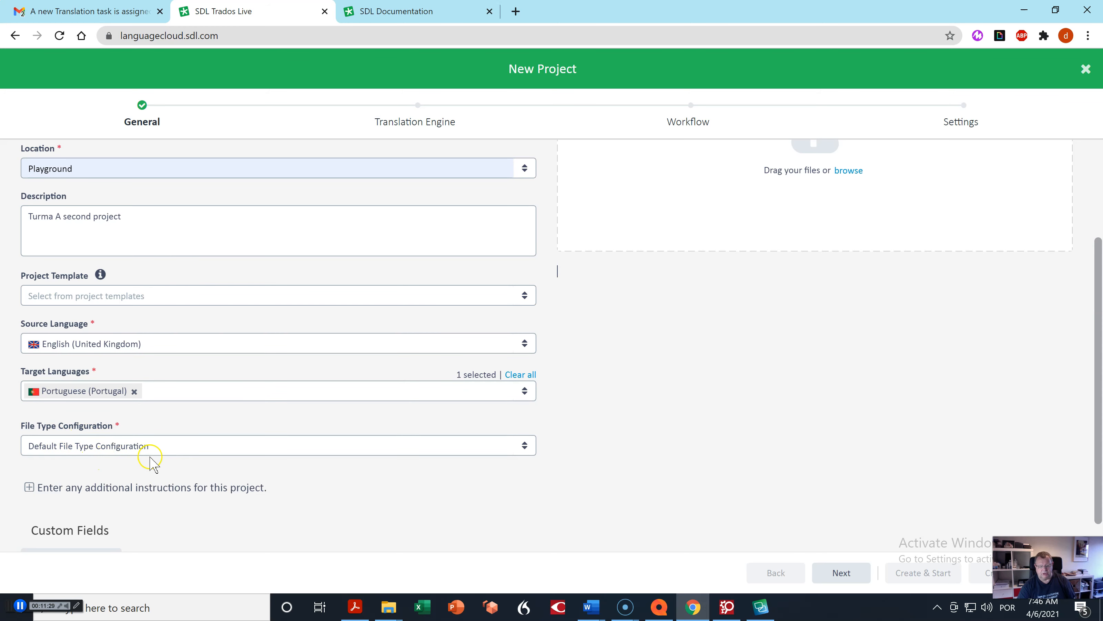
Step: Expand the additional project instructions field and look over the rest of the general settings, leaving the instructions empty
scroll(314, 496, "down", 1)
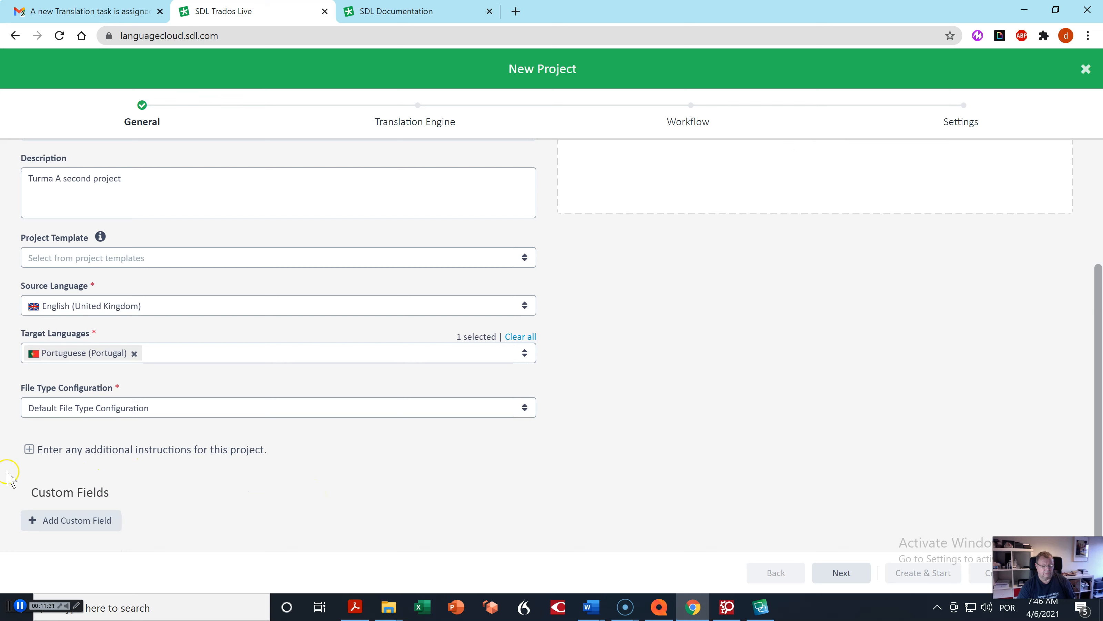
left_click(28, 449)
left_click(181, 475)
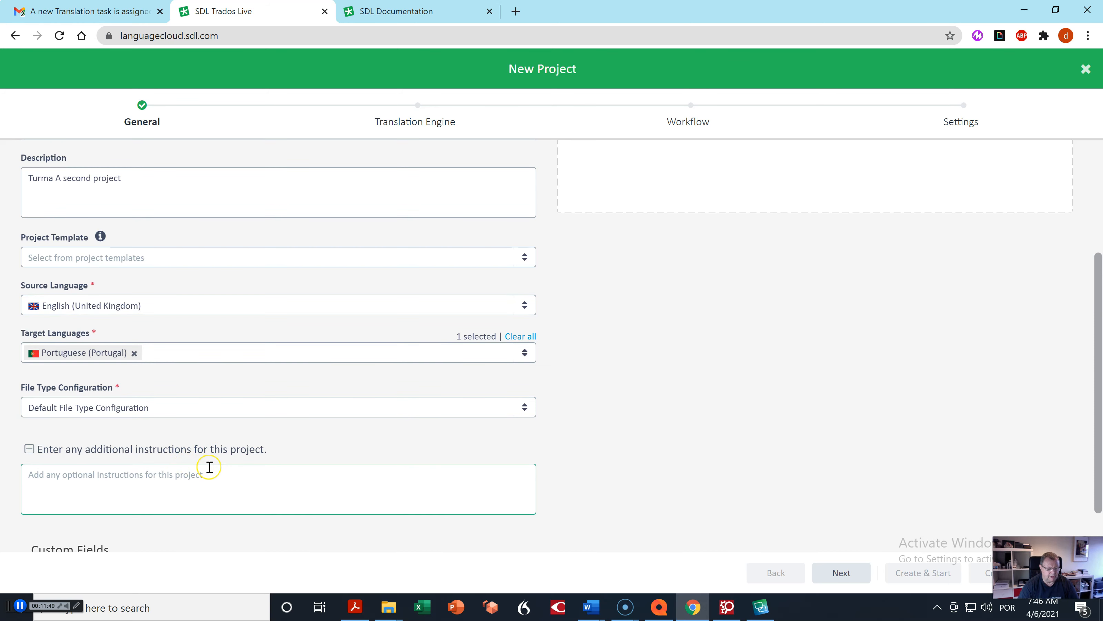
scroll(209, 467, "down", 1)
Step: Browse for the project's source files in the lisbon folder, under 00 lesson material and lesson 3
scroll(387, 456, "up", 4)
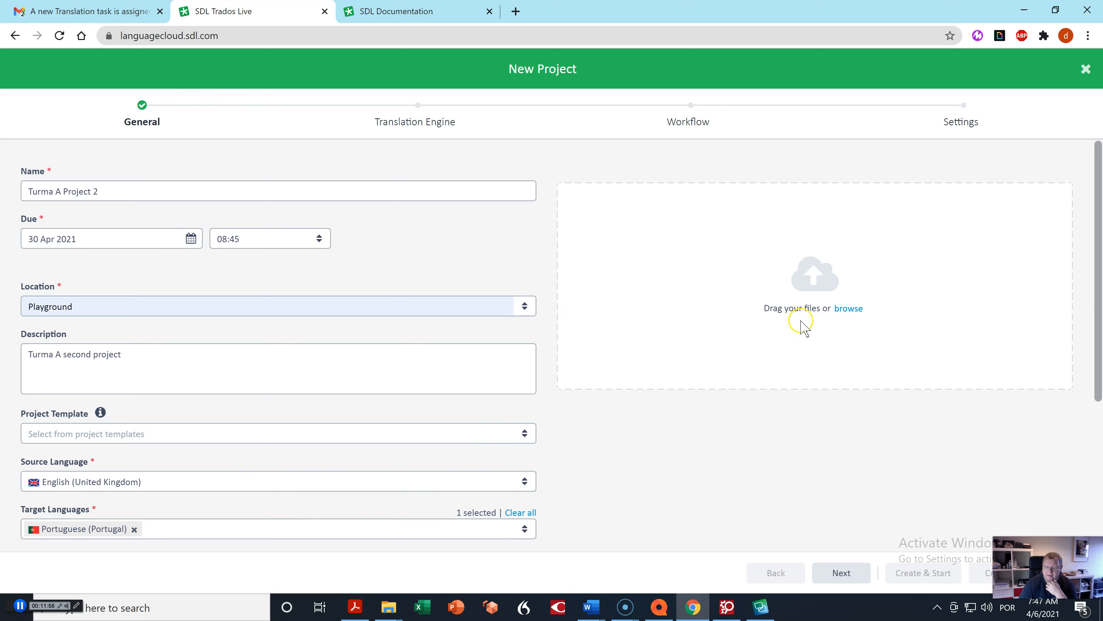
left_click(845, 310)
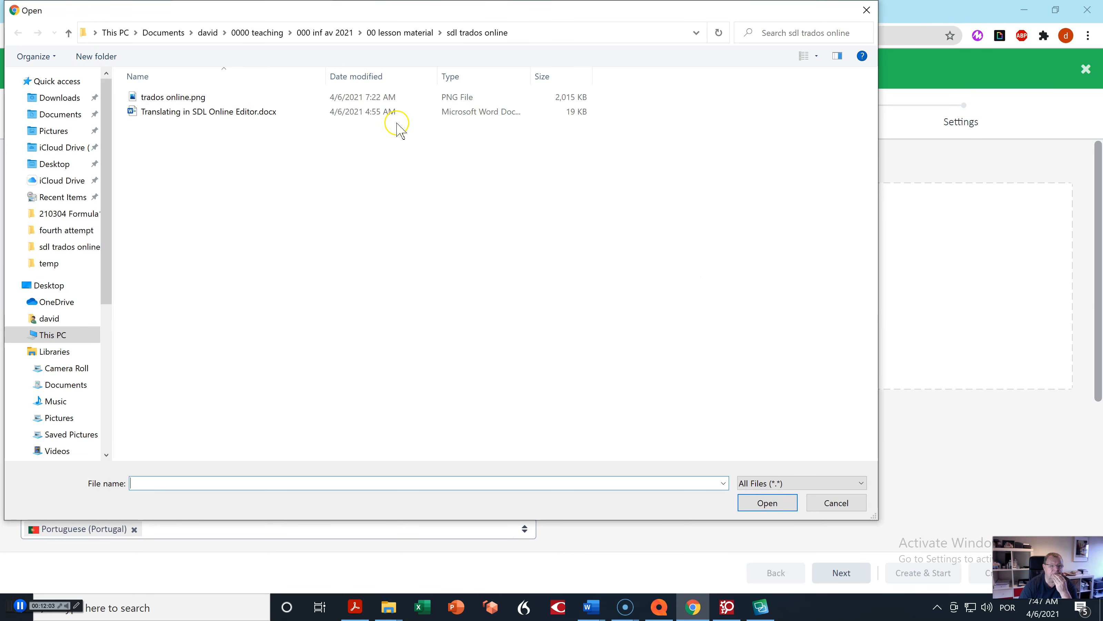
left_click(325, 33)
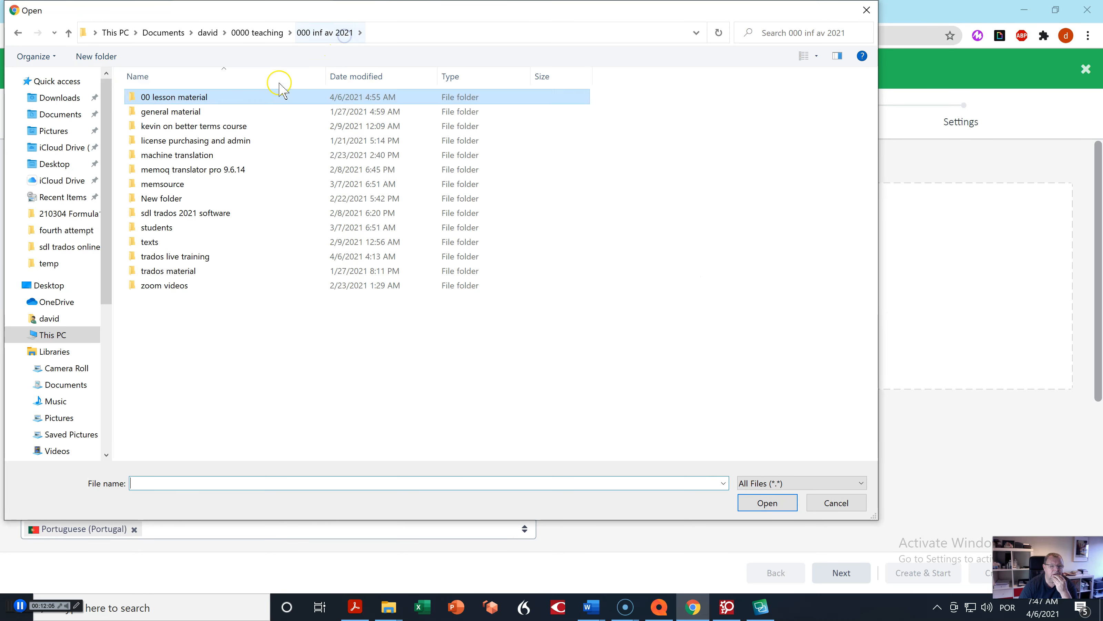
double_click(192, 98)
left_click(184, 99)
double_click(178, 98)
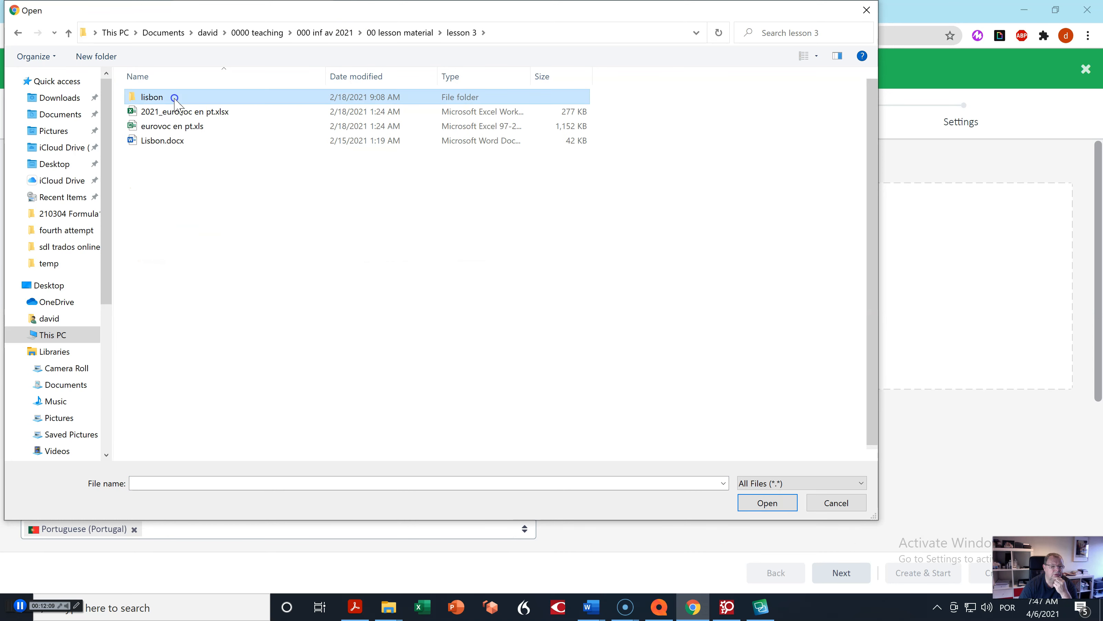
left_click(178, 98)
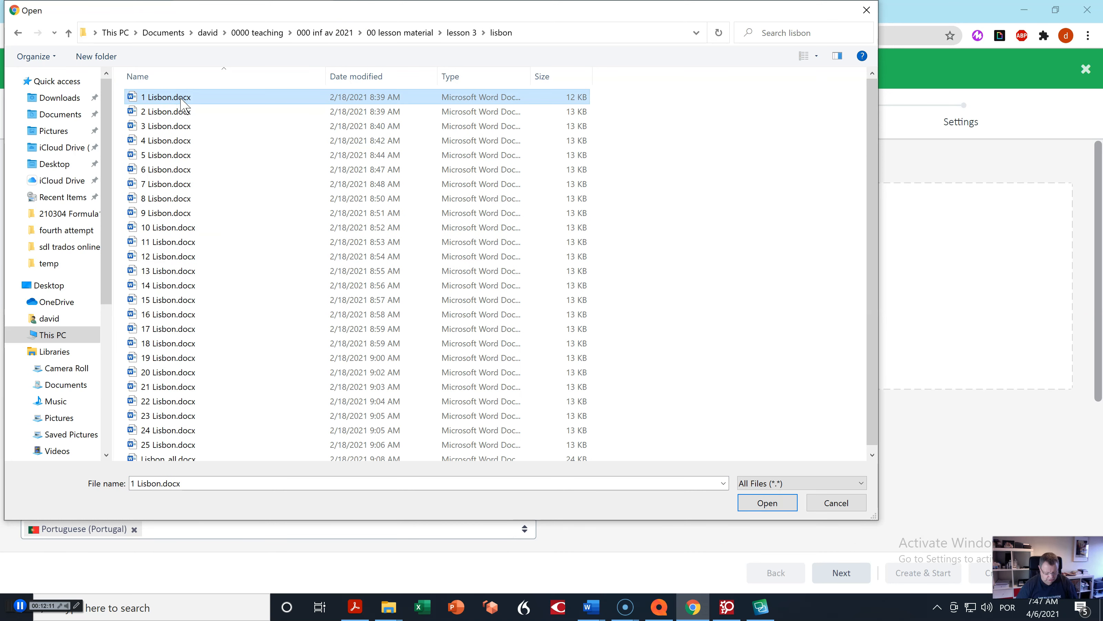
Step: Add the four documents 1 Lisbon.docx to 4 Lisbon.docx to the project
key("shift+Down")
key("shift+Down")
key("shift+Down")
key("shift+Down")
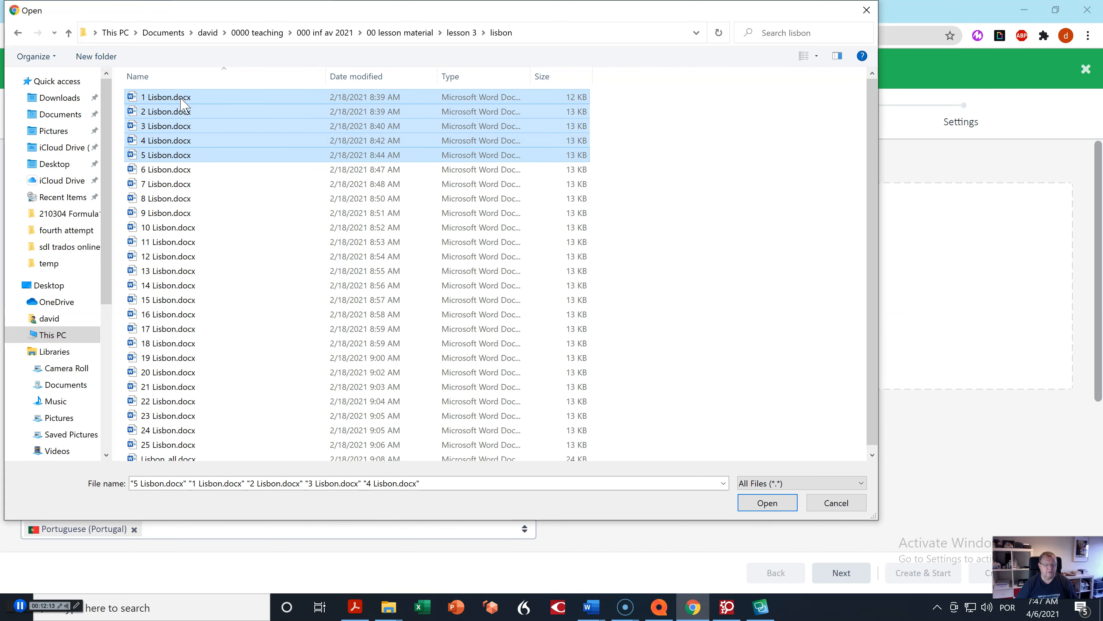
key("shift+Up")
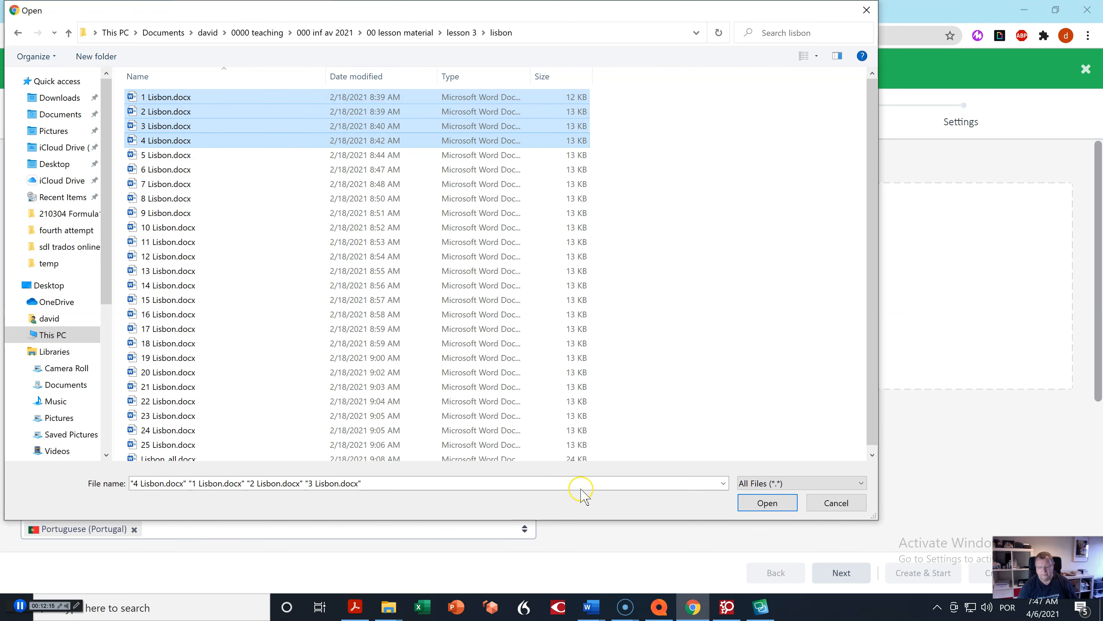
left_click(744, 502)
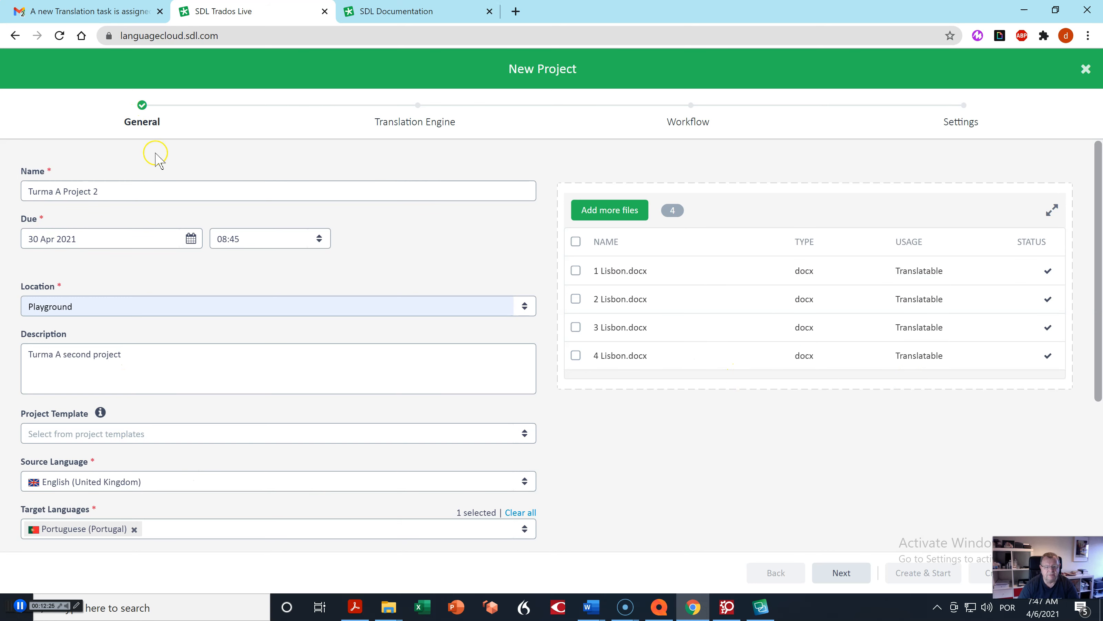
Step: Create a new translation engine for the project named April 5, keeping the Playground location and default language processing rule
left_click(416, 126)
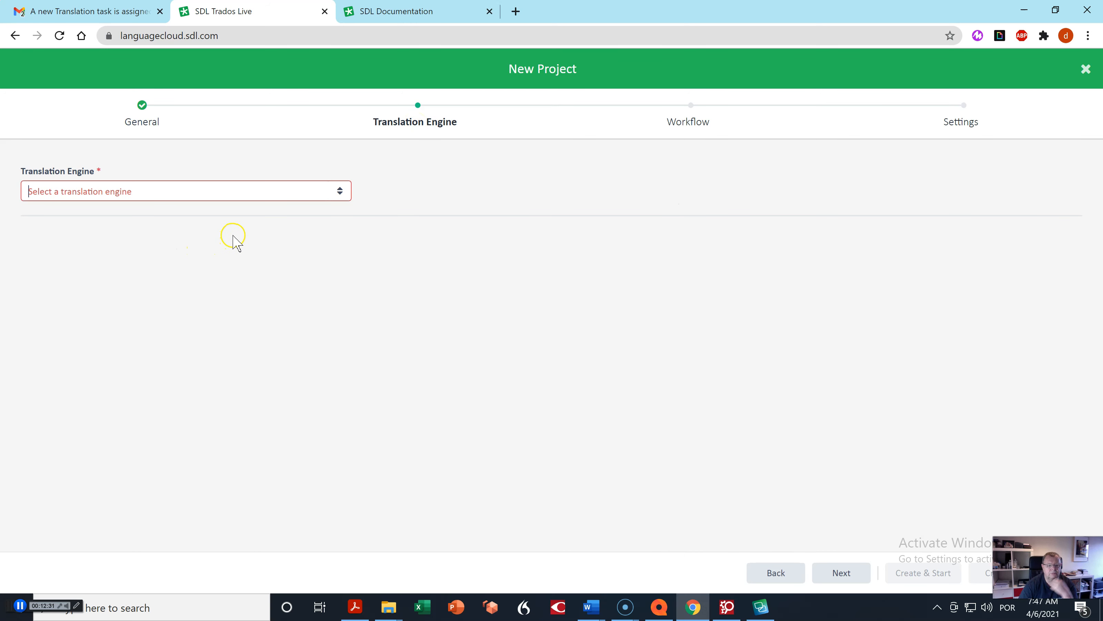
left_click(336, 198)
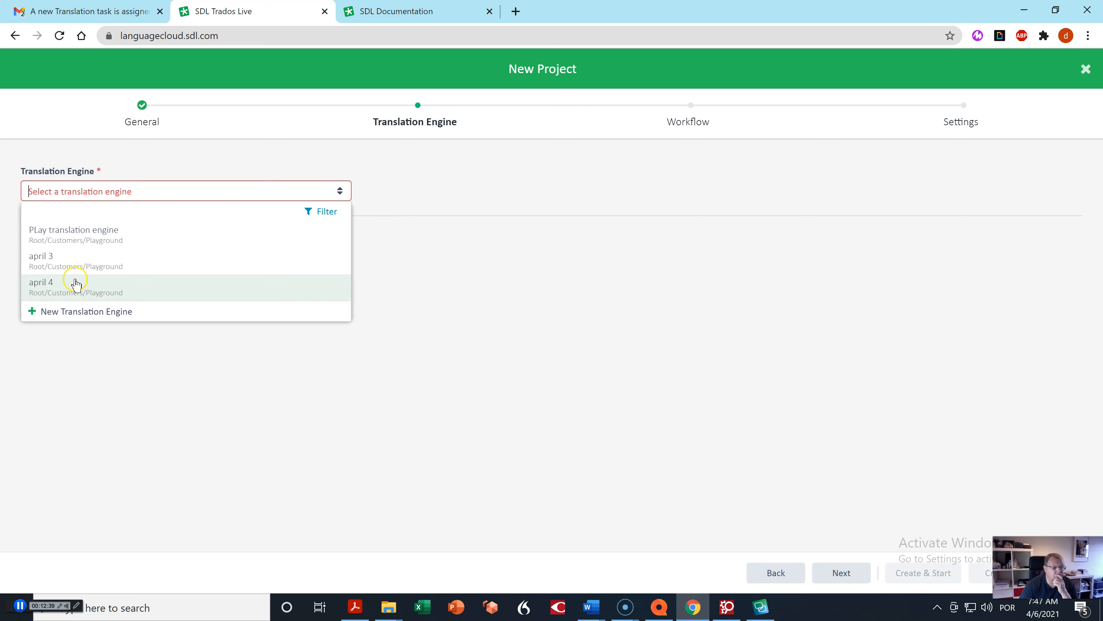
left_click(75, 316)
left_click(109, 254)
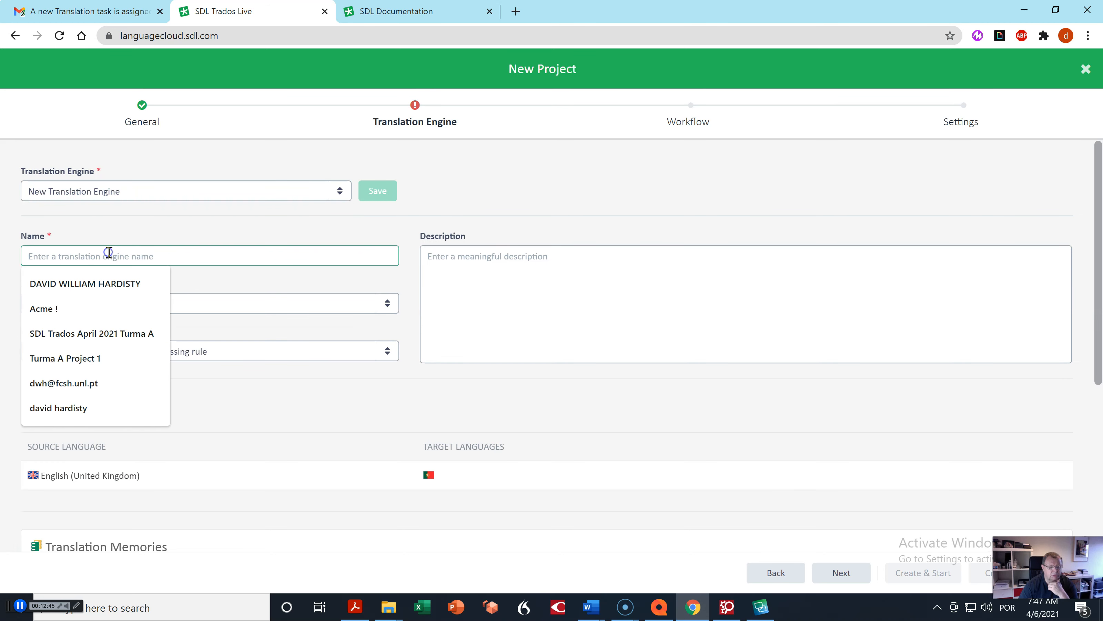
type("Apr")
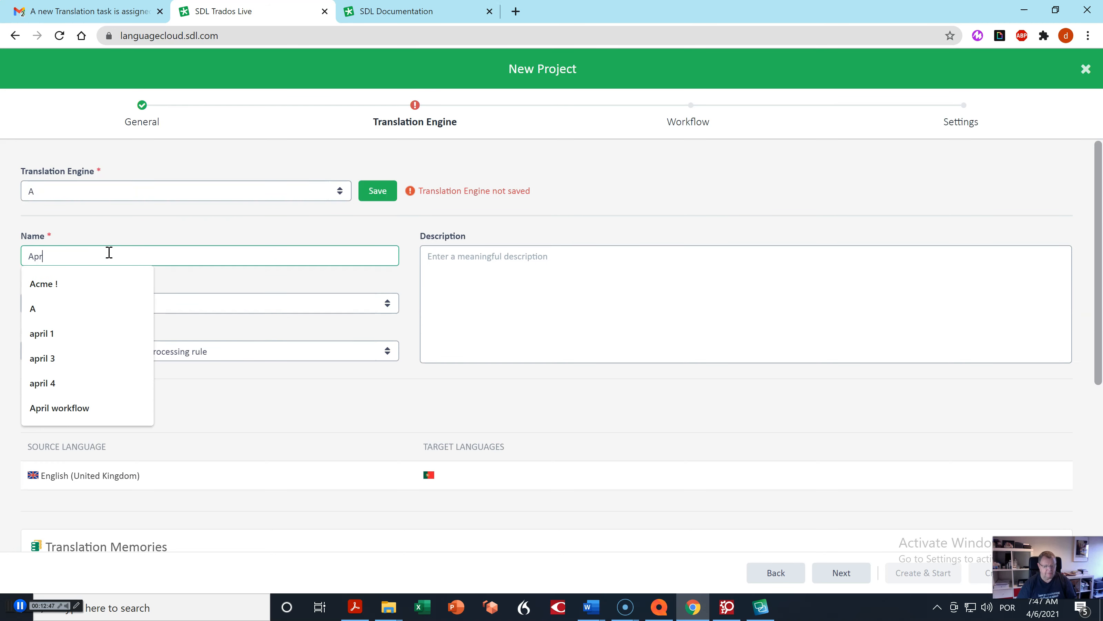
type("il 5")
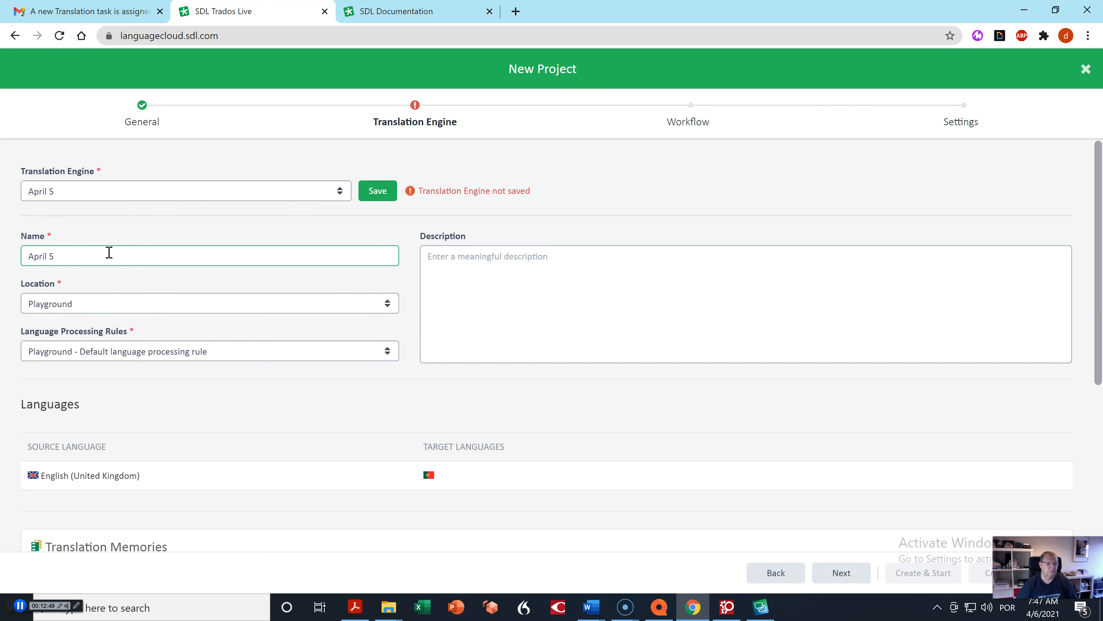
left_click(201, 359)
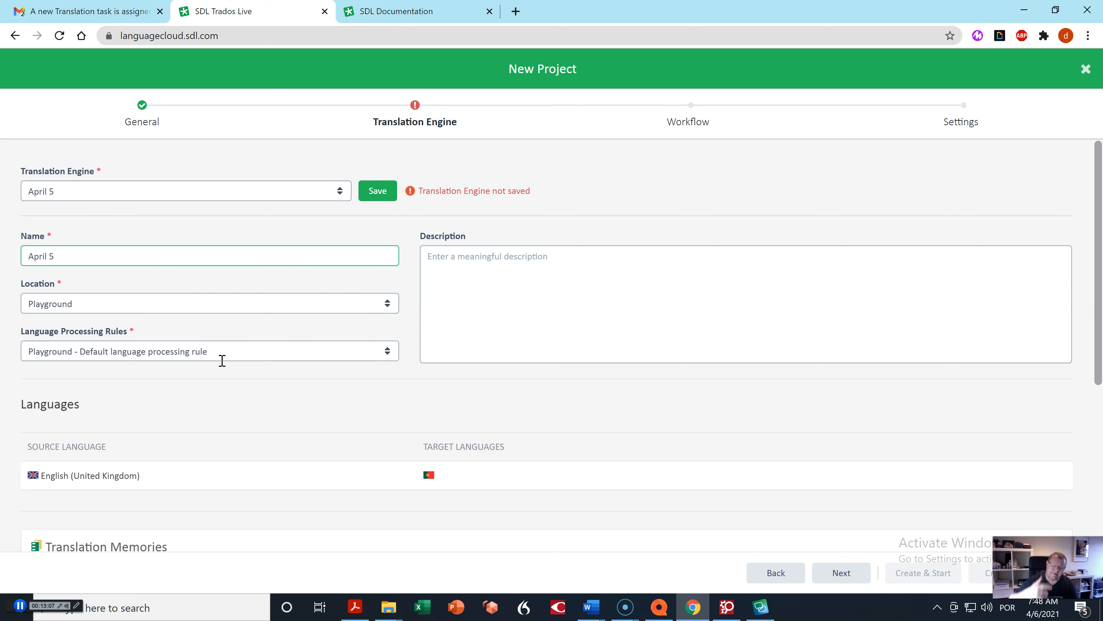
Step: Add the translation memory Turma A EN-GB PT_PT to the new translation engine
scroll(252, 479, "down", 1)
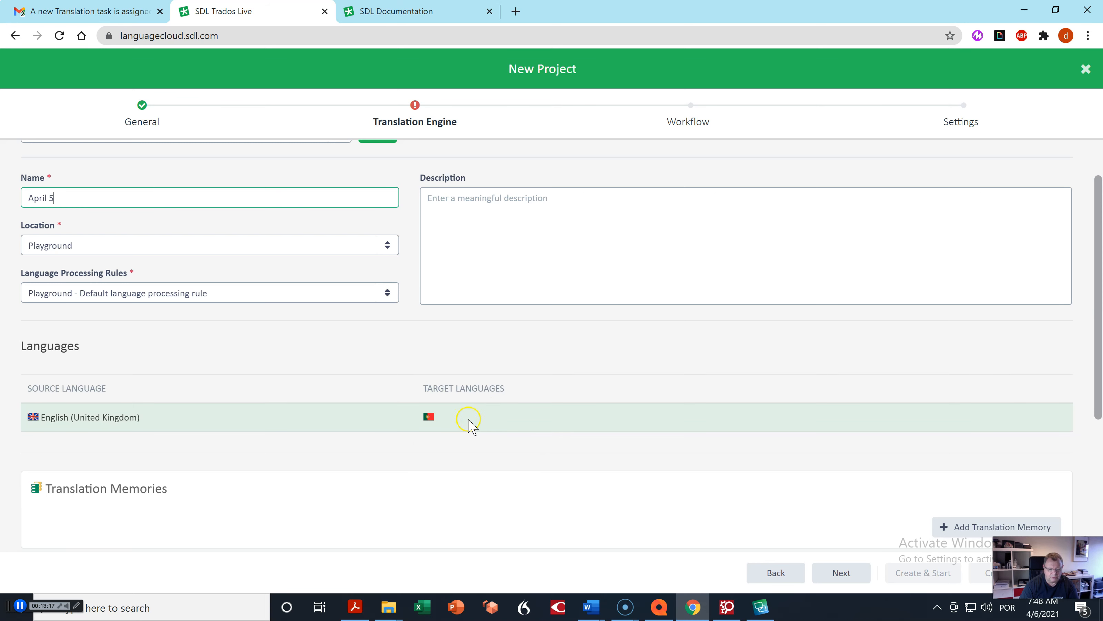
scroll(217, 502, "down", 3)
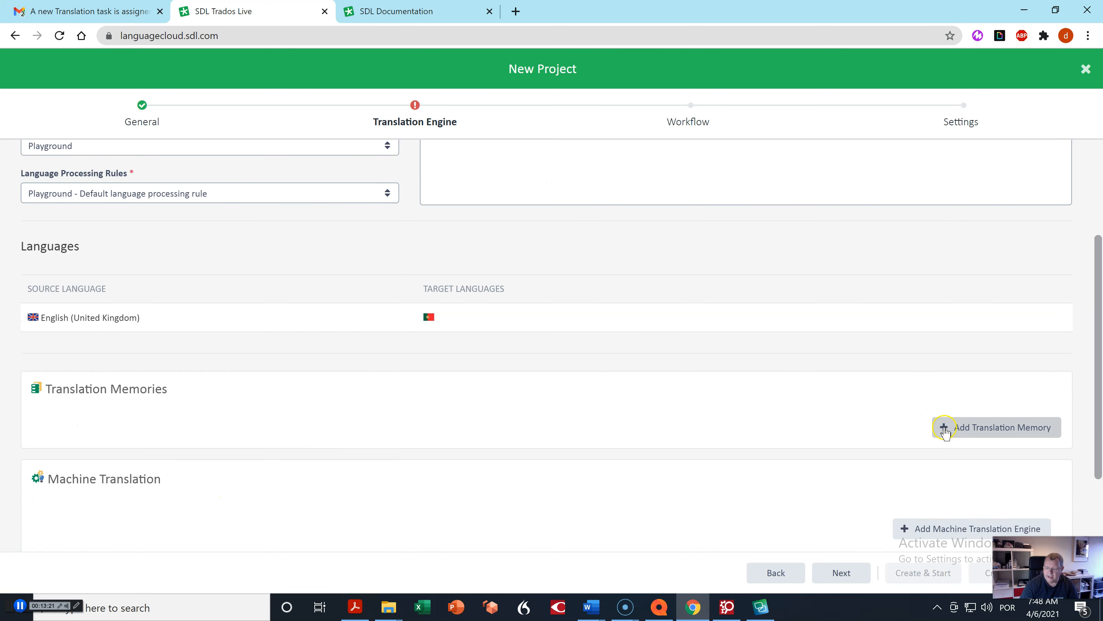
left_click(945, 430)
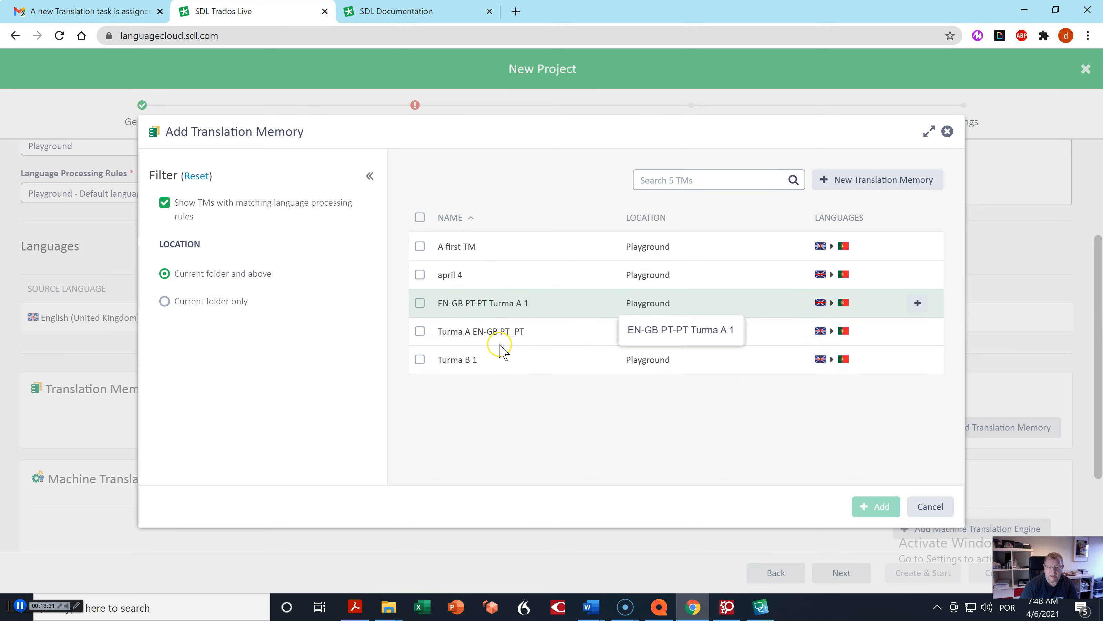
left_click(419, 332)
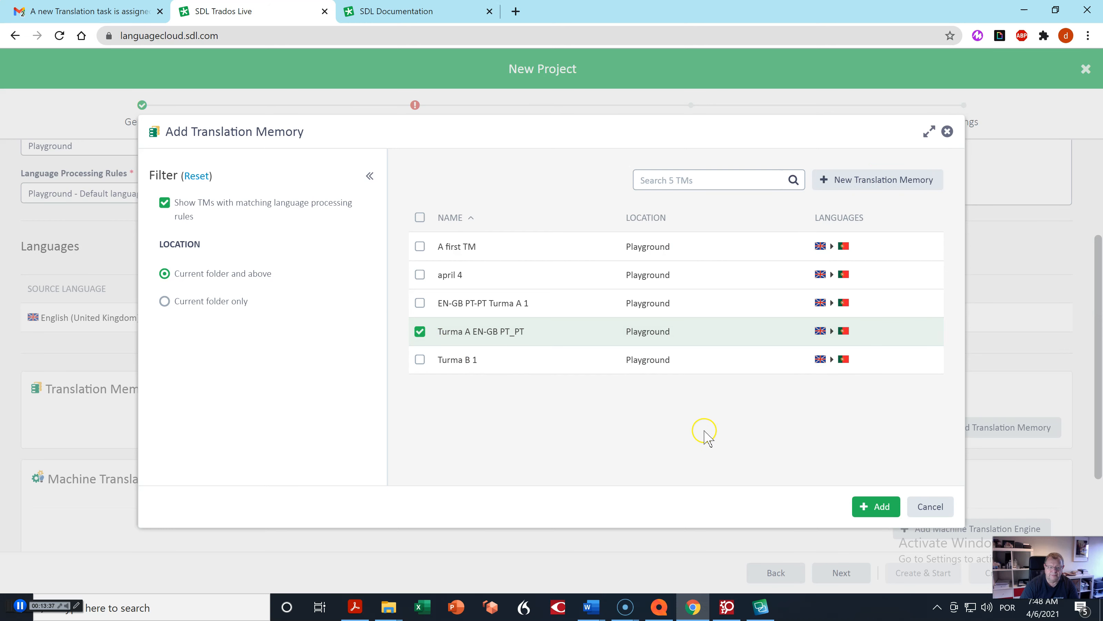
left_click(889, 512)
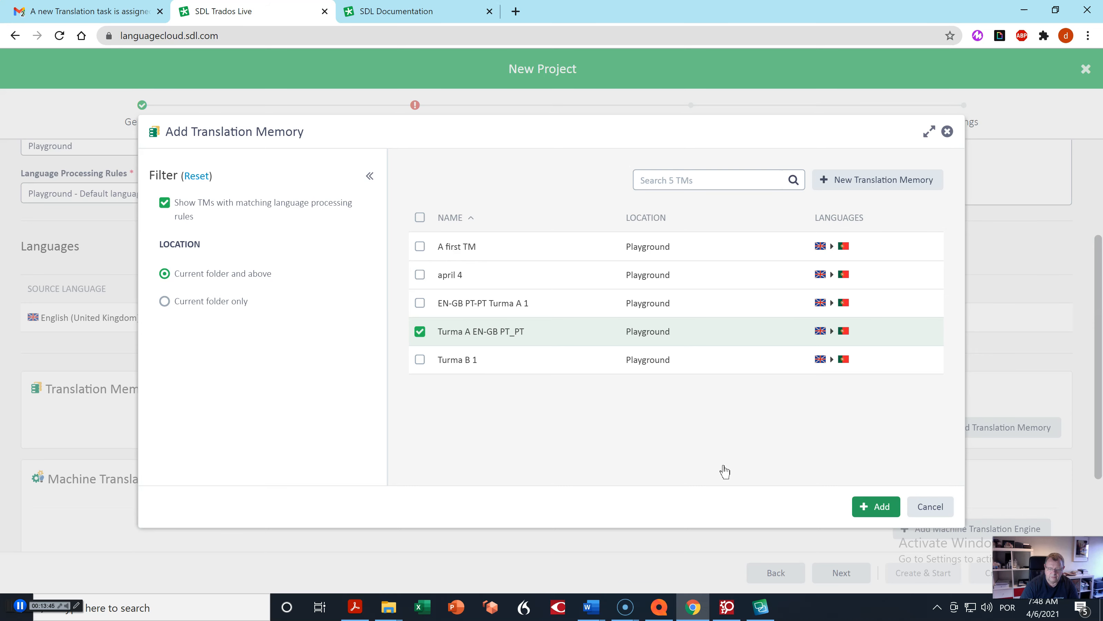
left_click(874, 509)
Step: Add the termbase Sample PT-PT EN-UK to the translation engine
scroll(667, 444, "down", 2)
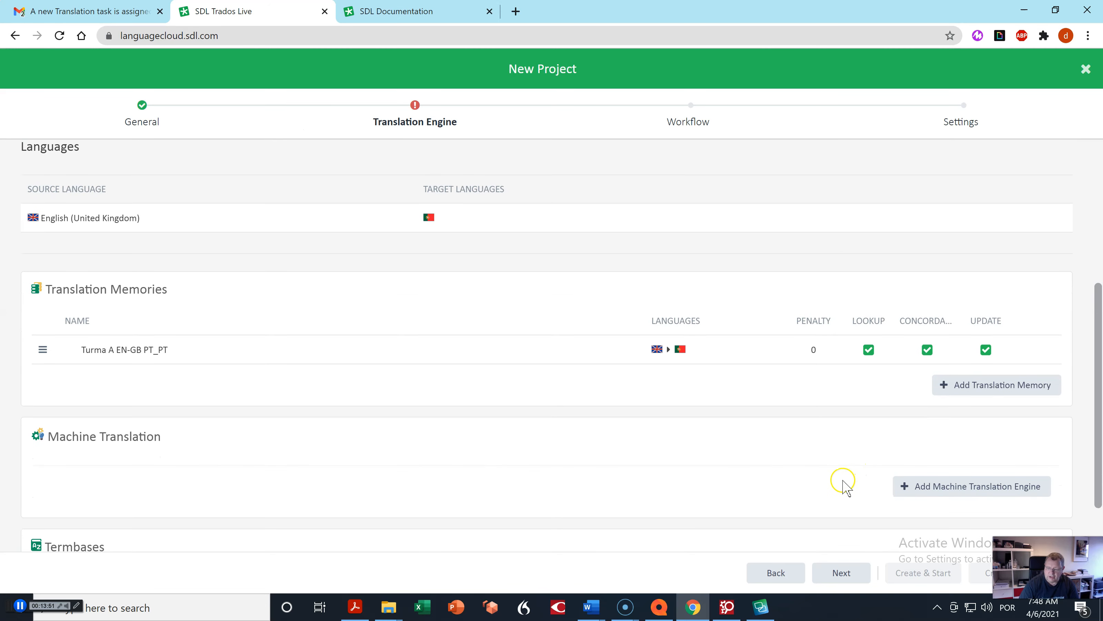
scroll(842, 482, "down", 2)
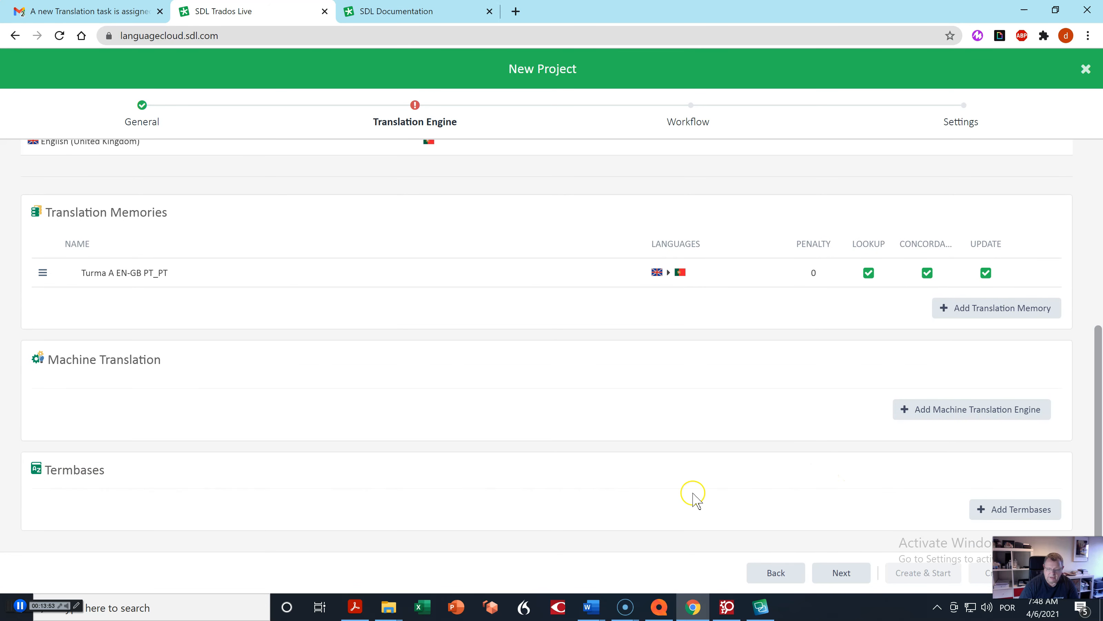
left_click(999, 512)
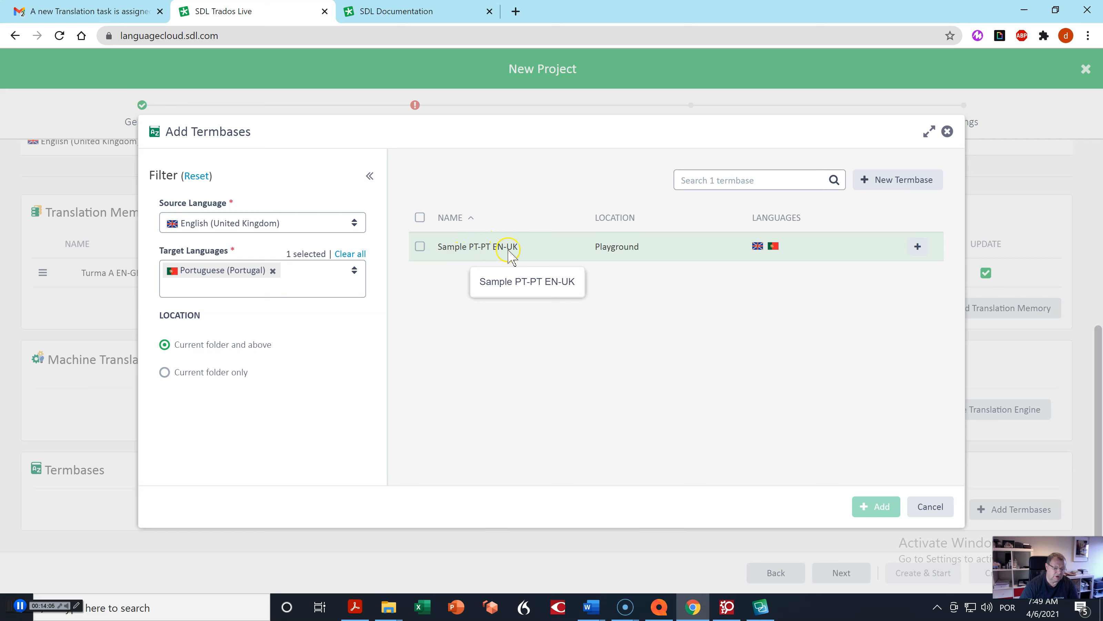
left_click(420, 247)
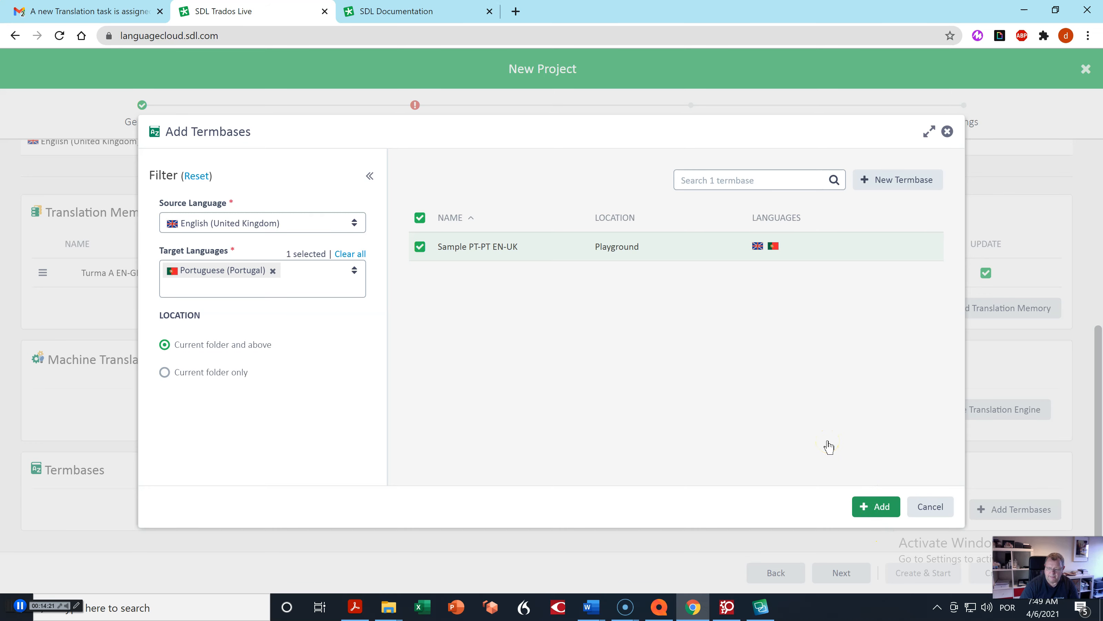
scroll(821, 454, "down", 2)
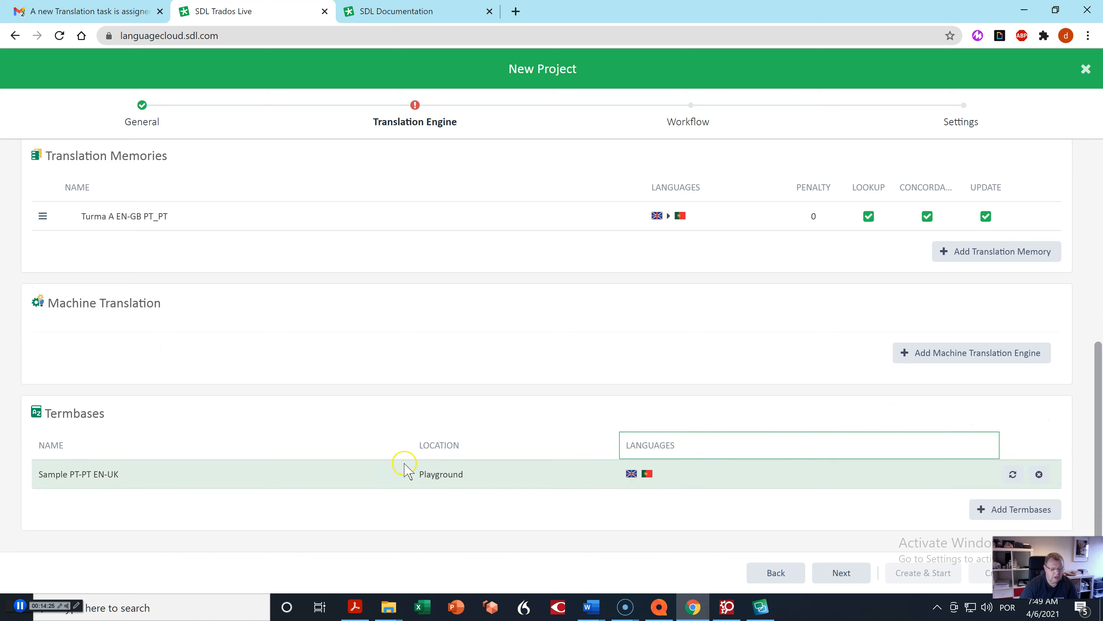
Step: Check the engine's translation memory and termbase entries, and try to continue to the project's workflow stage
scroll(601, 418, "up", 2)
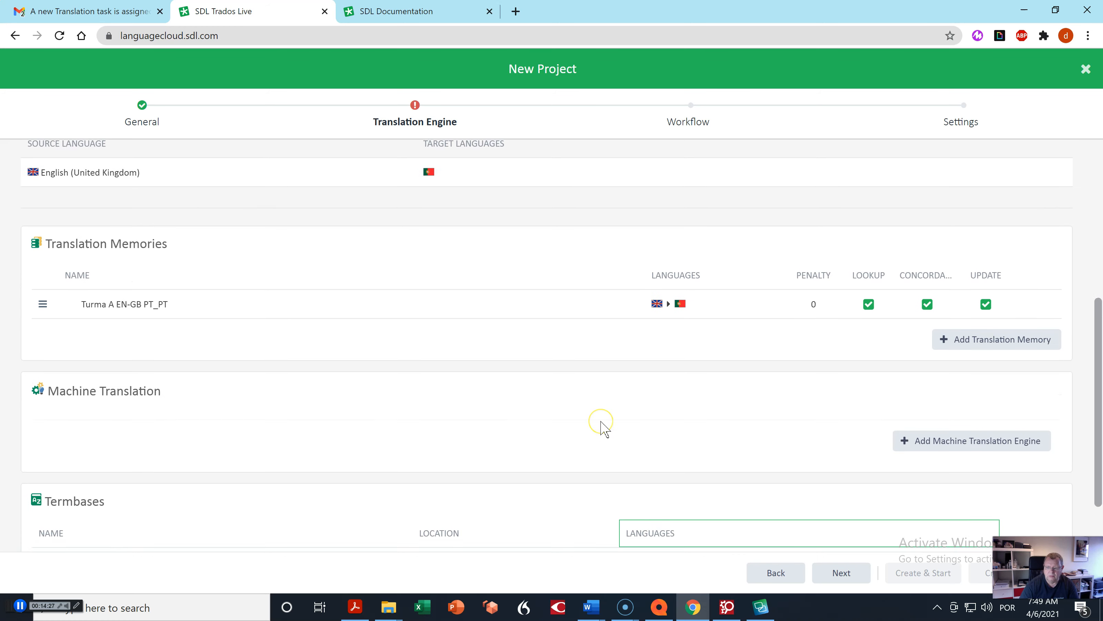
scroll(600, 421, "down", 2)
left_click(828, 575)
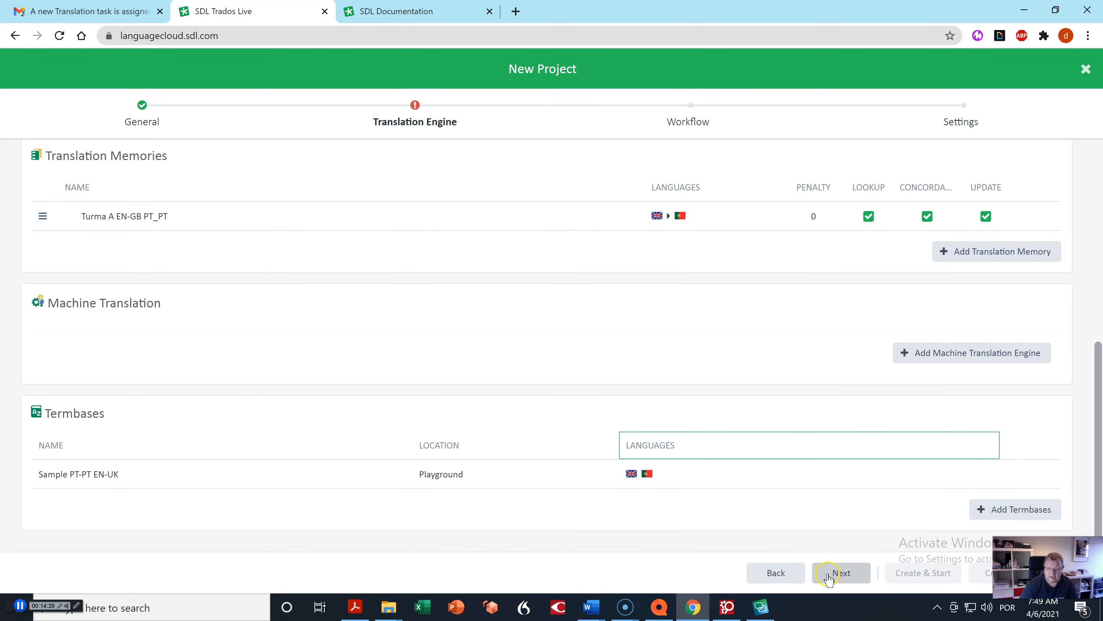
left_click(842, 575)
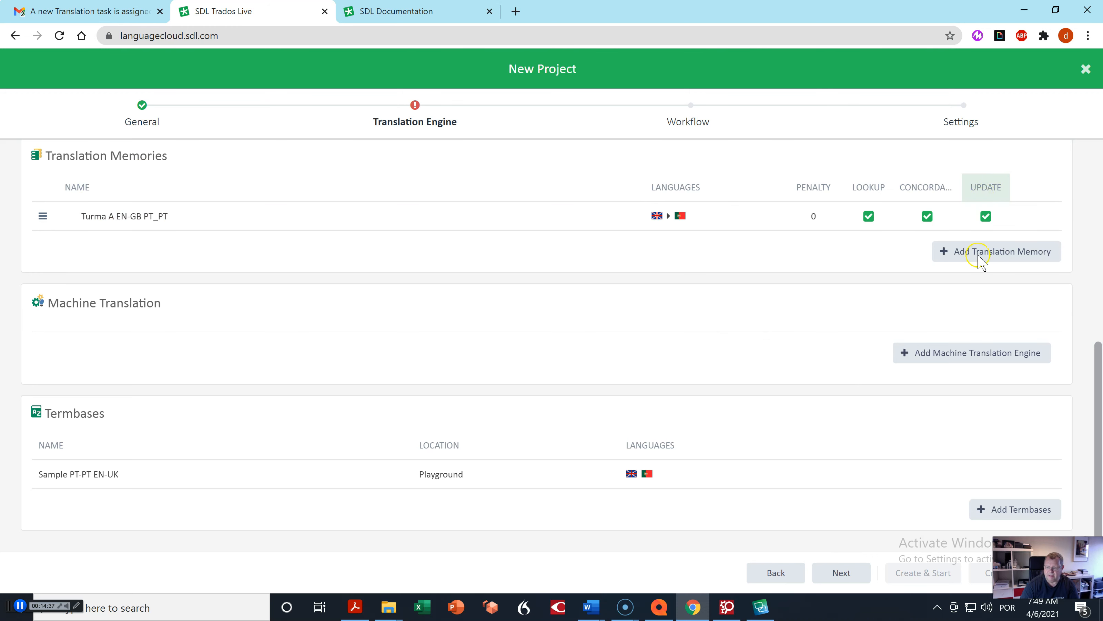
left_click(986, 222)
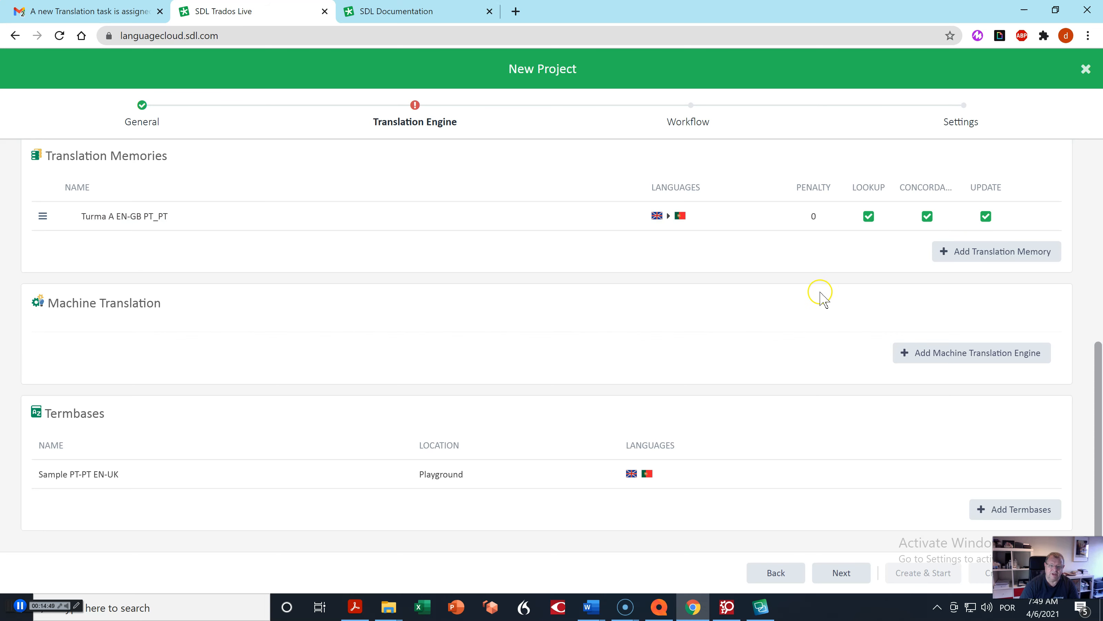
Step: Save the new April 5 translation engine and continue to the project's workflow stage
left_click(802, 311)
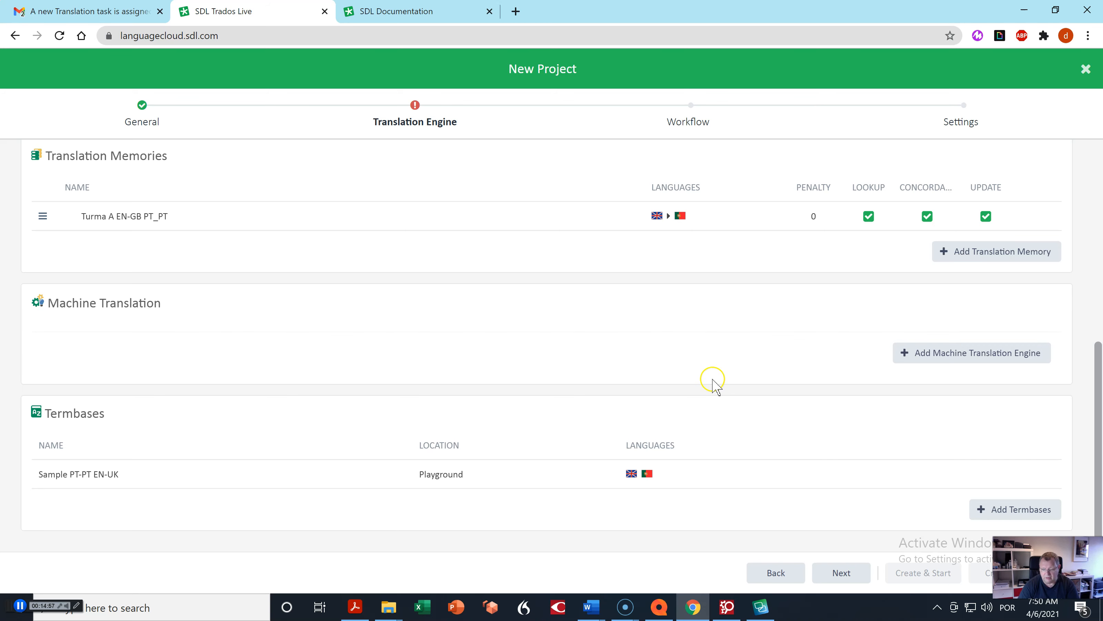
left_click(834, 578)
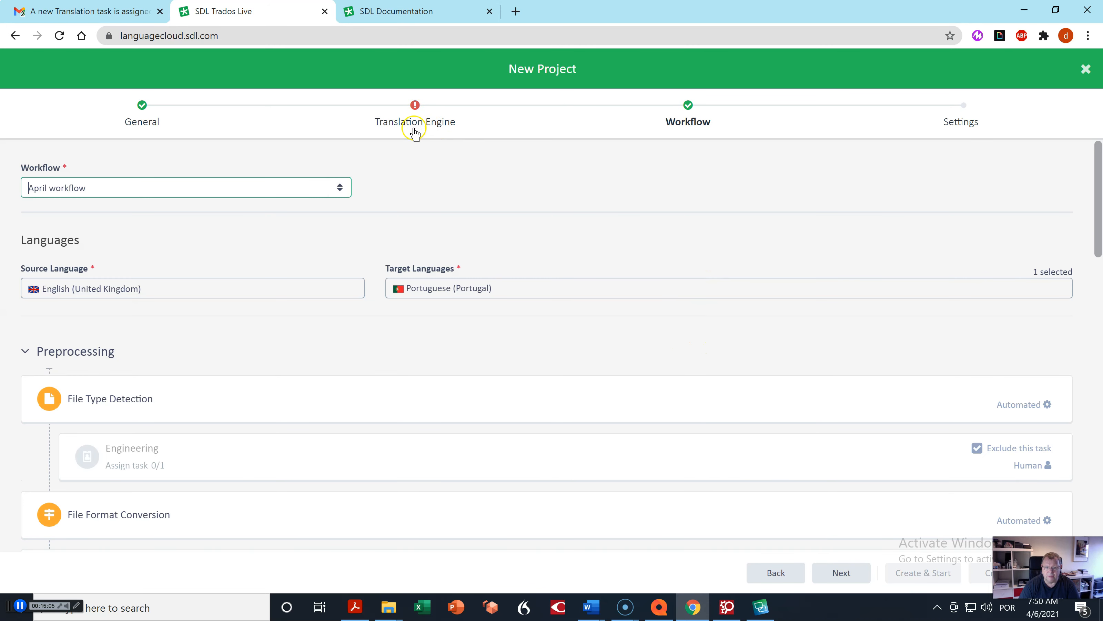
left_click(416, 106)
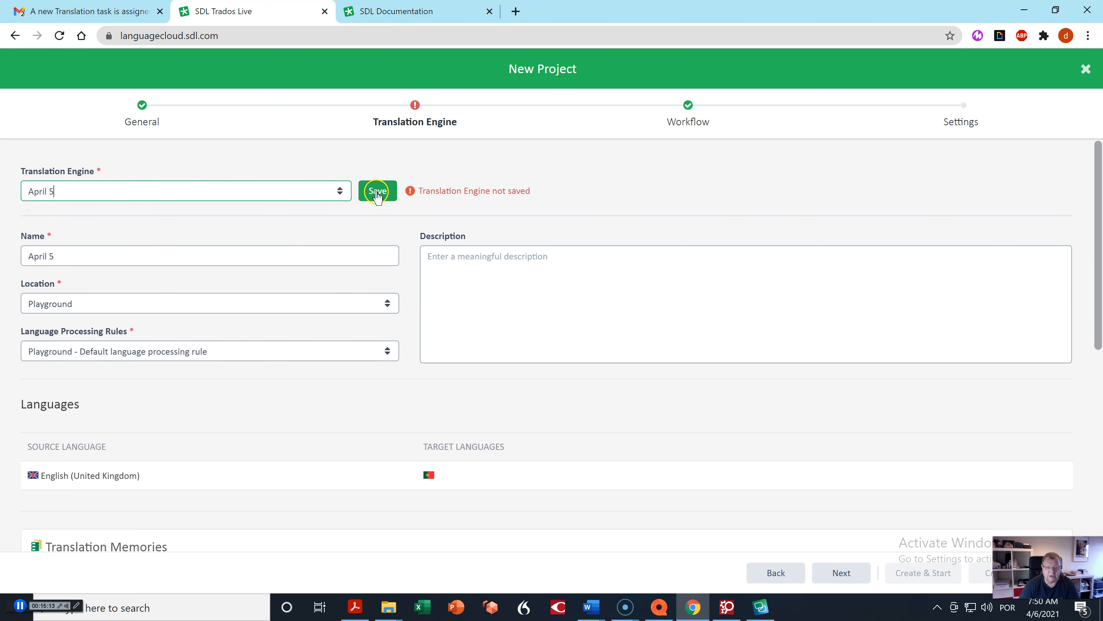
left_click(376, 193)
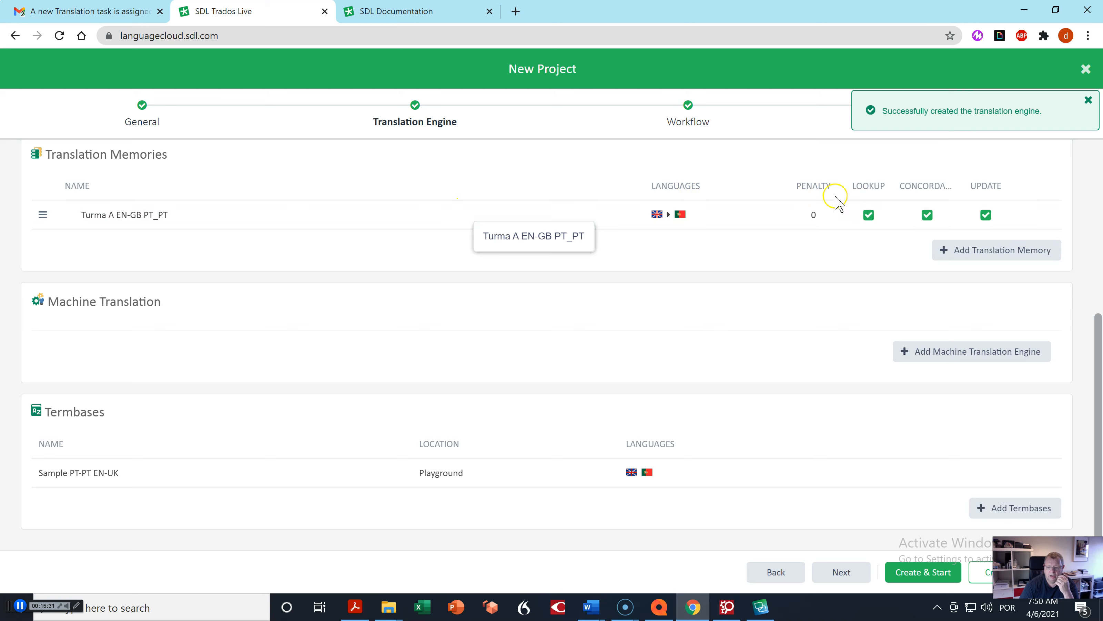
left_click(838, 571)
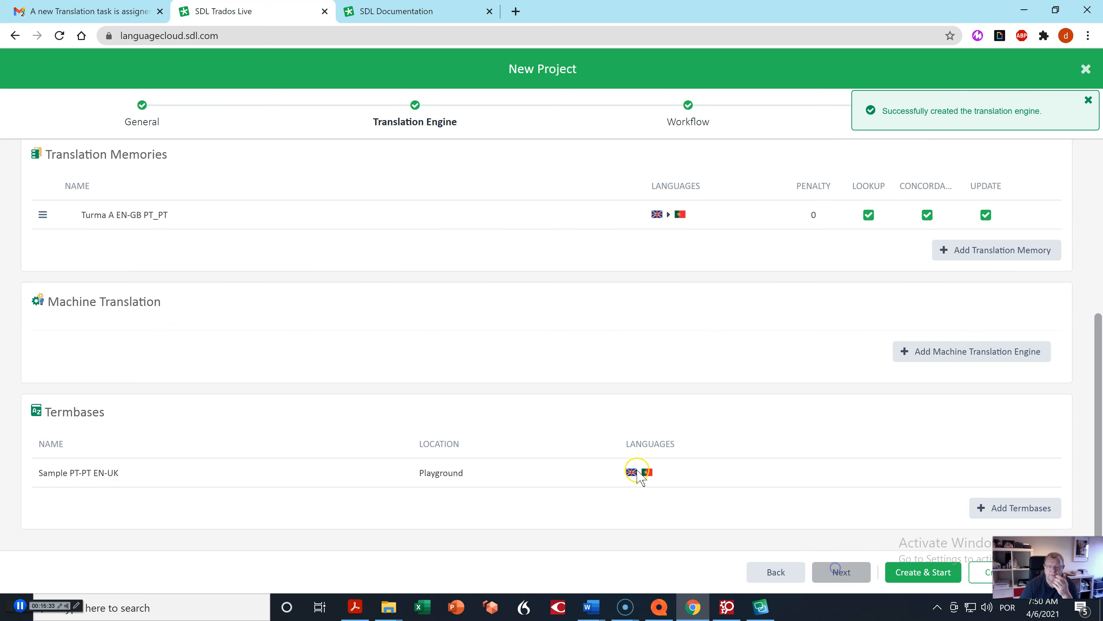
Step: Look through the April workflow's tasks from Preprocessing to Error, and check which workflows are available for the project
scroll(394, 350, "down", 1)
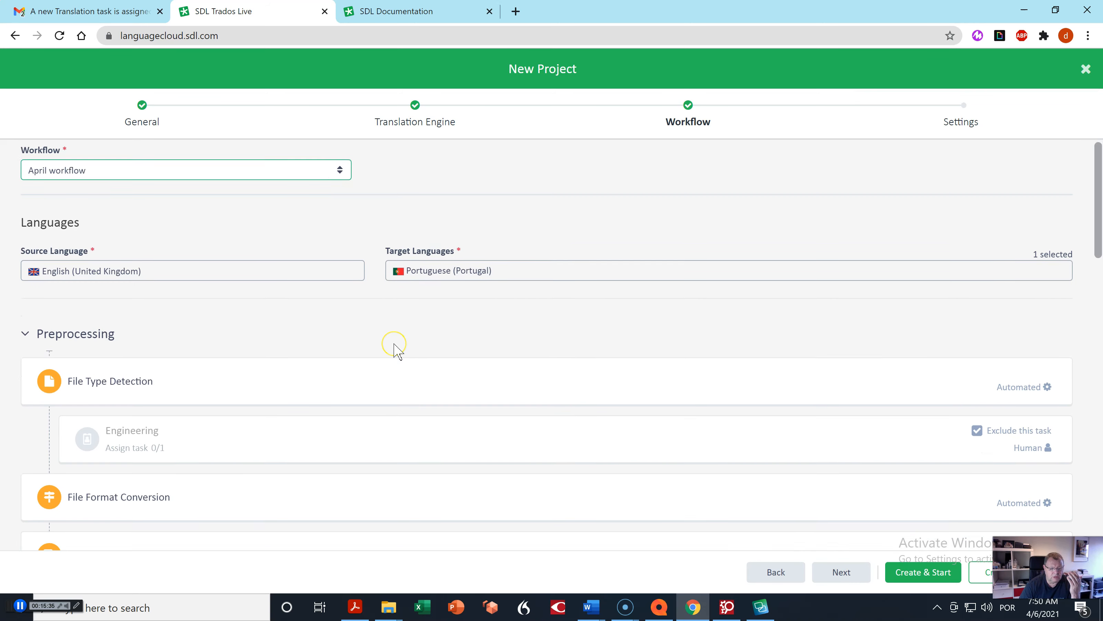
scroll(394, 350, "down", 4)
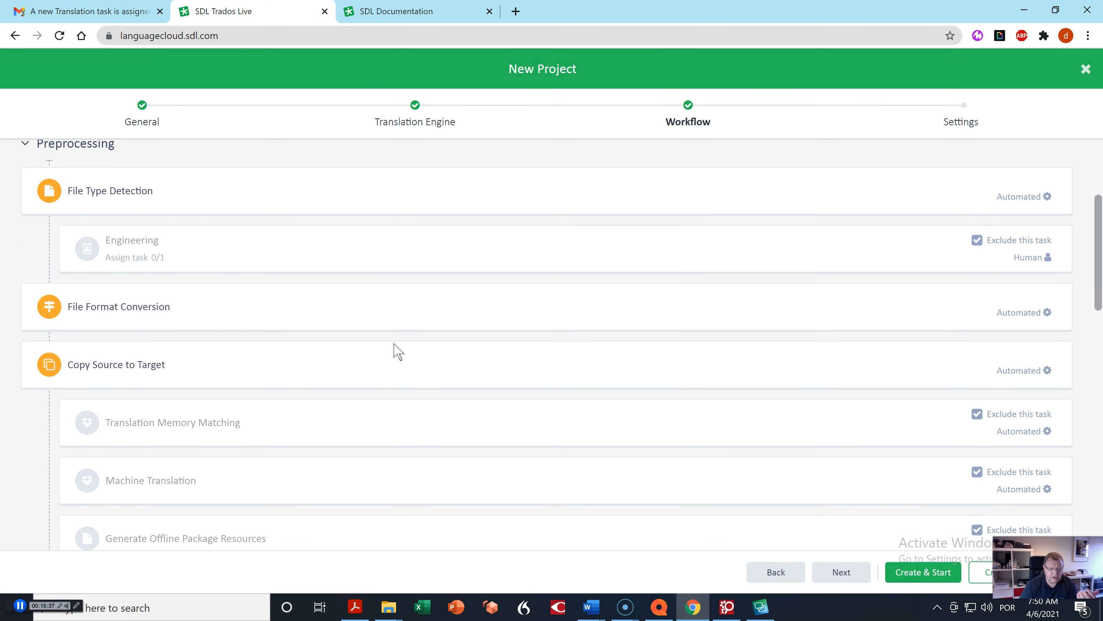
scroll(394, 350, "down", 6)
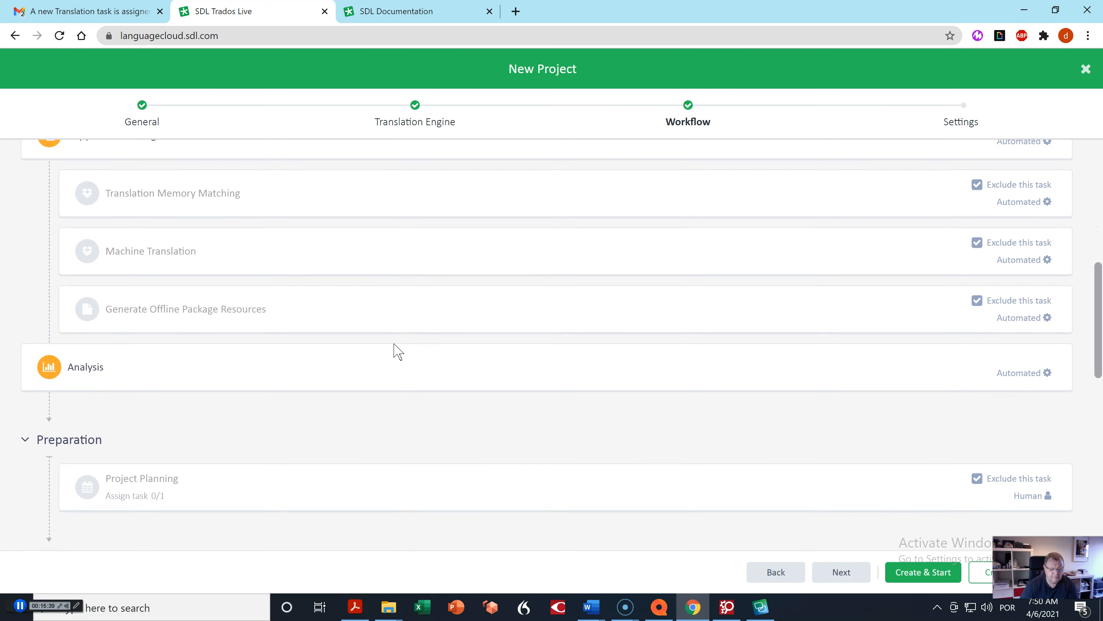
scroll(394, 350, "down", 5)
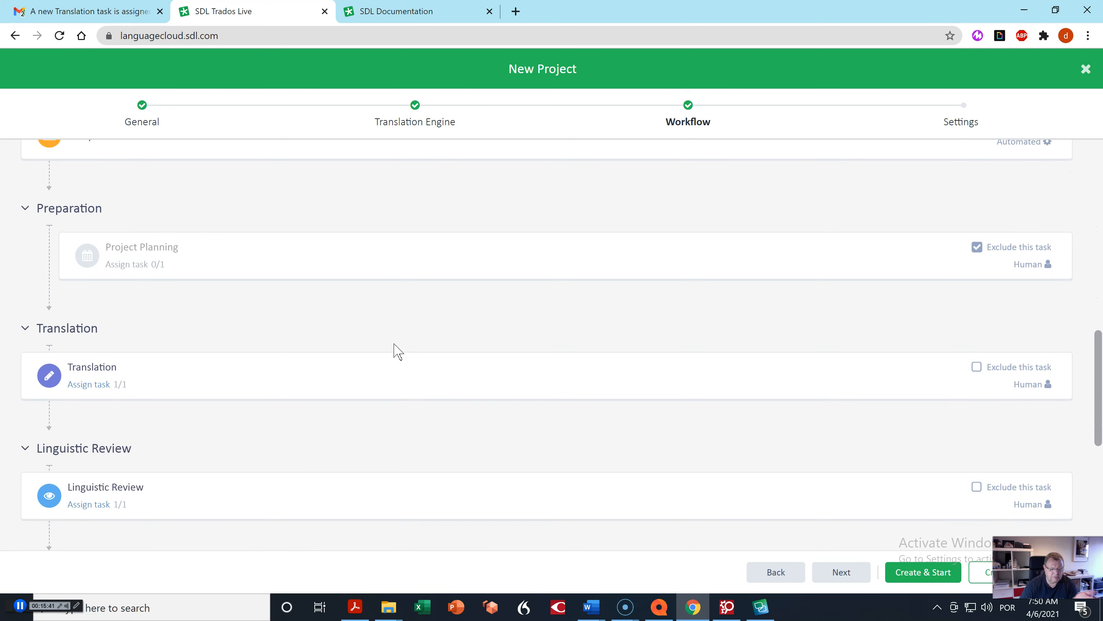
scroll(394, 350, "down", 5)
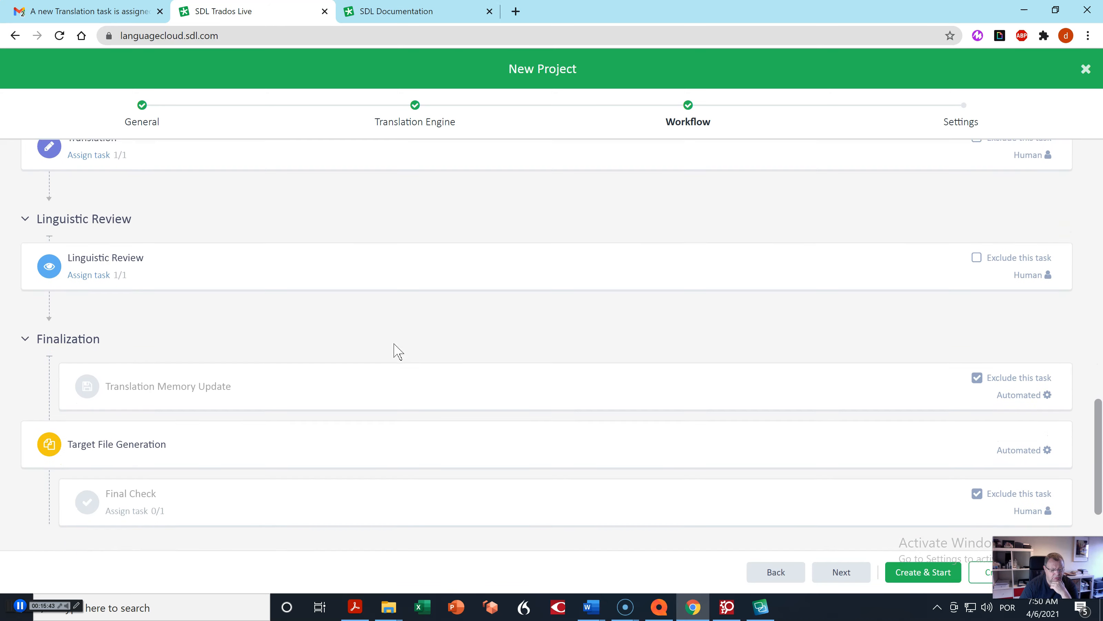
scroll(398, 351, "down", 2)
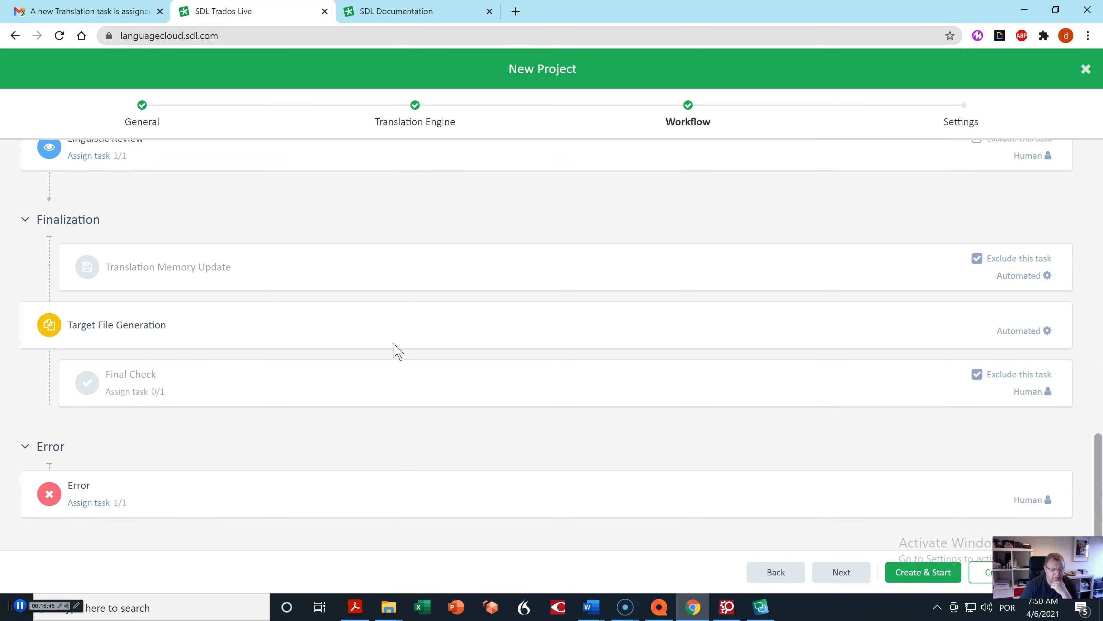
scroll(398, 351, "up", 12)
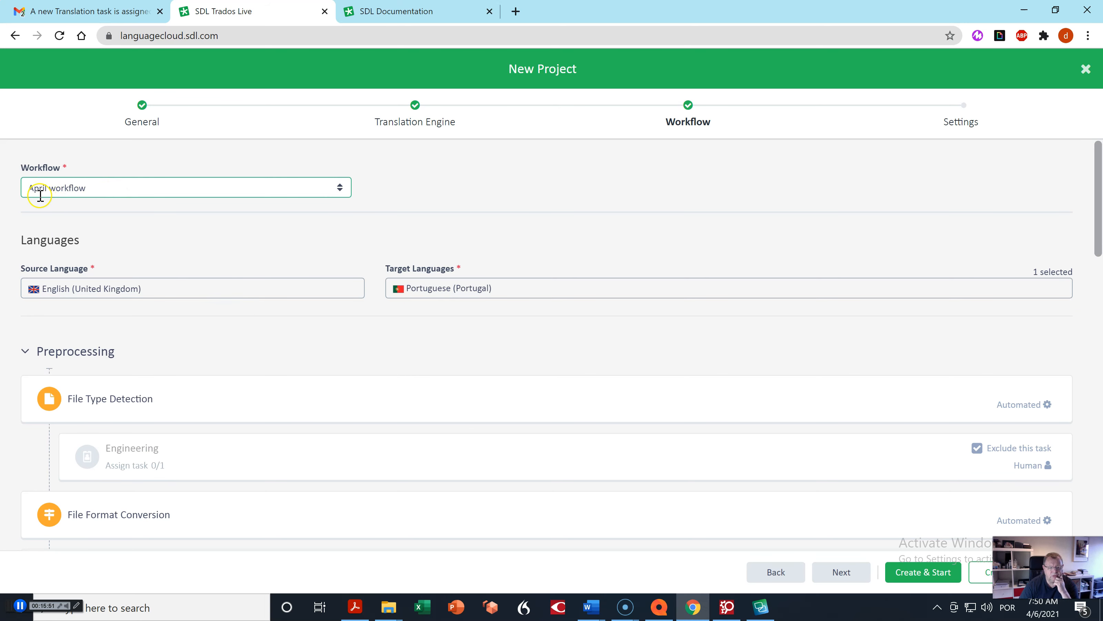
left_click(117, 195)
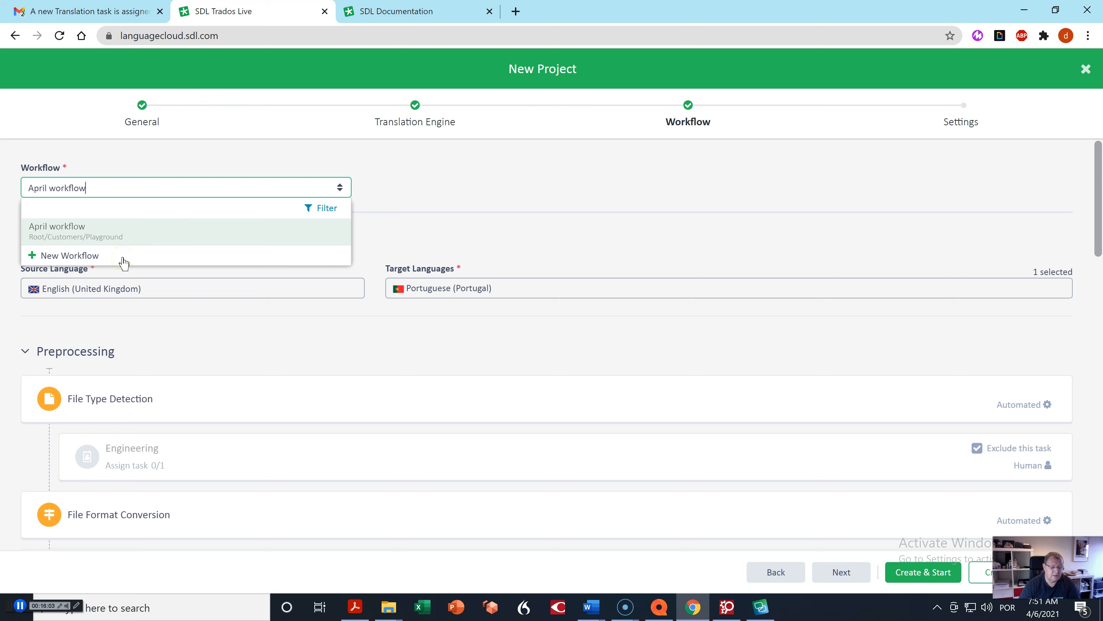
left_click(538, 214)
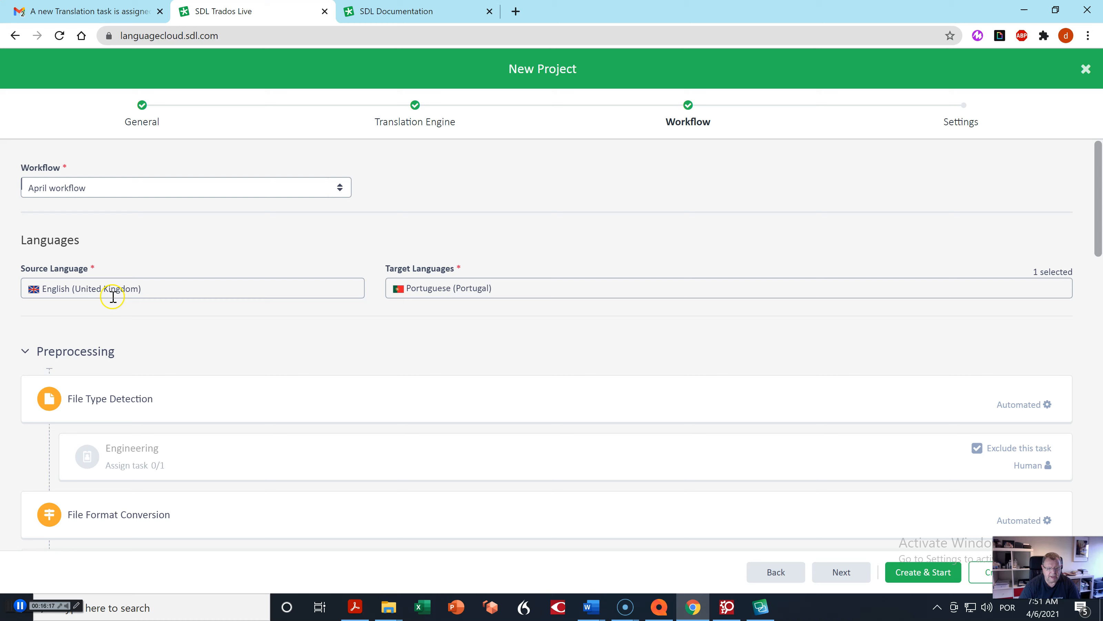
Step: Examine which Preprocessing and Preparation tasks are excluded, and review the Translation and Linguistic Review task assignments
scroll(592, 436, "down", 2)
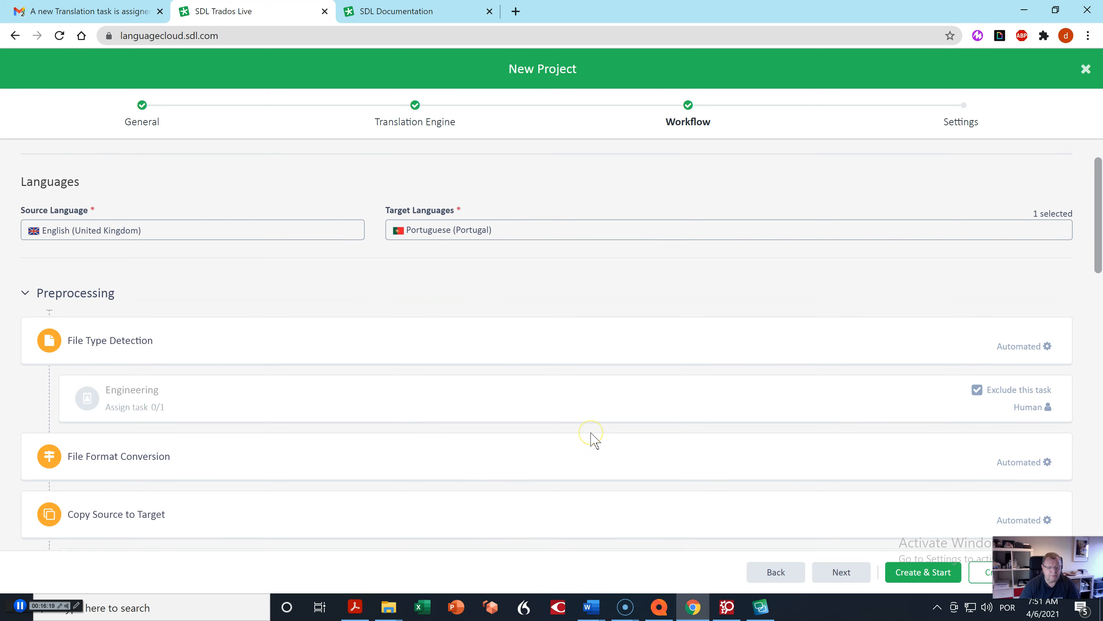
scroll(594, 440, "down", 1)
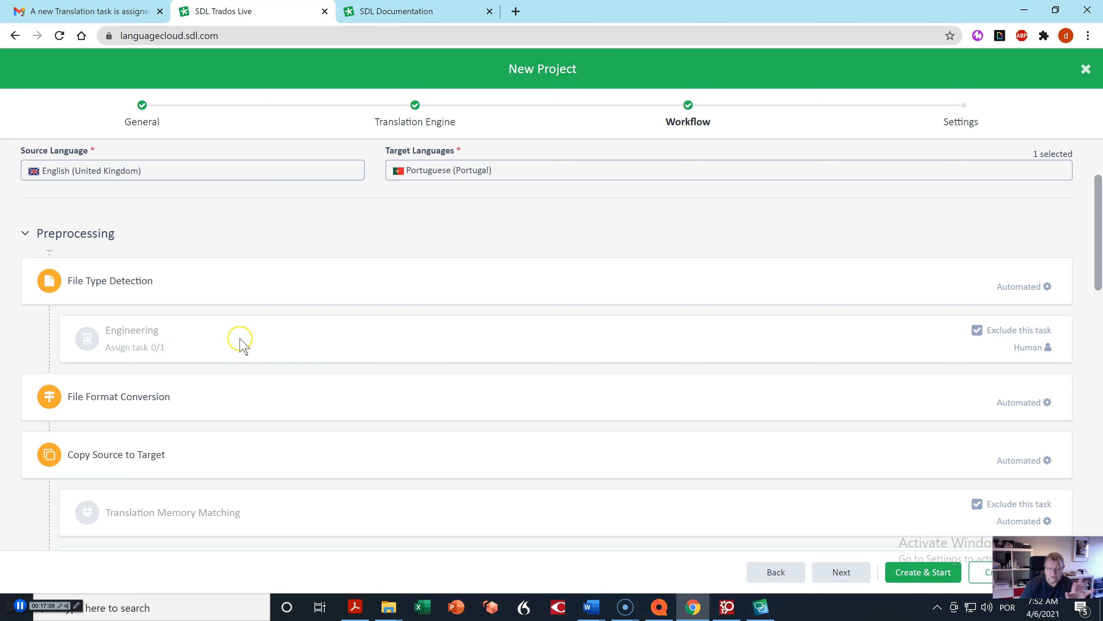
scroll(351, 505, "down", 1)
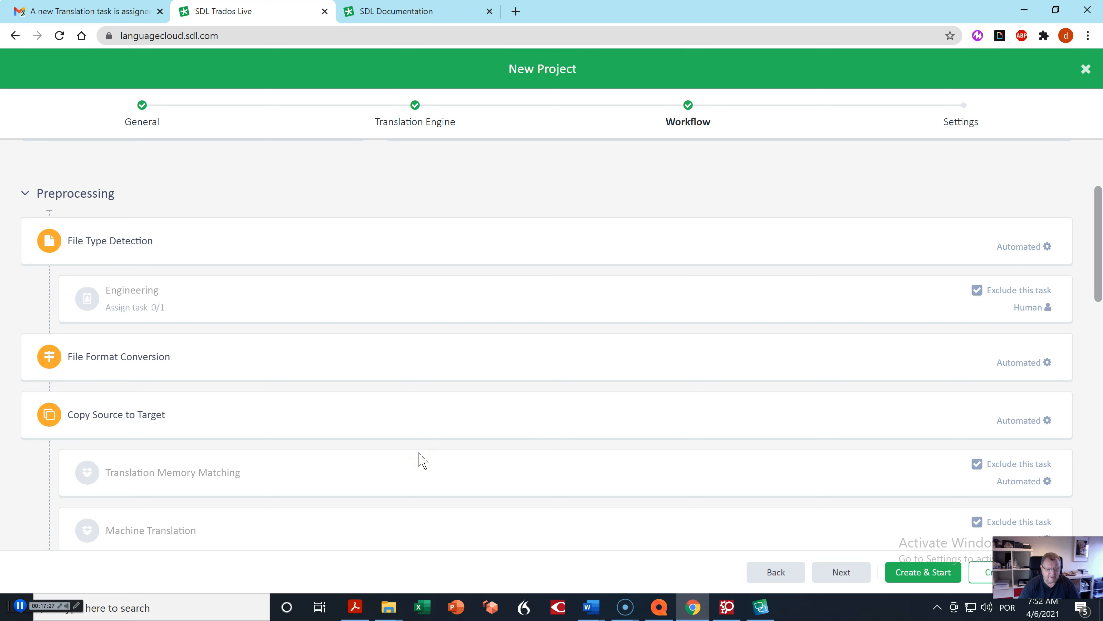
scroll(424, 463, "down", 1)
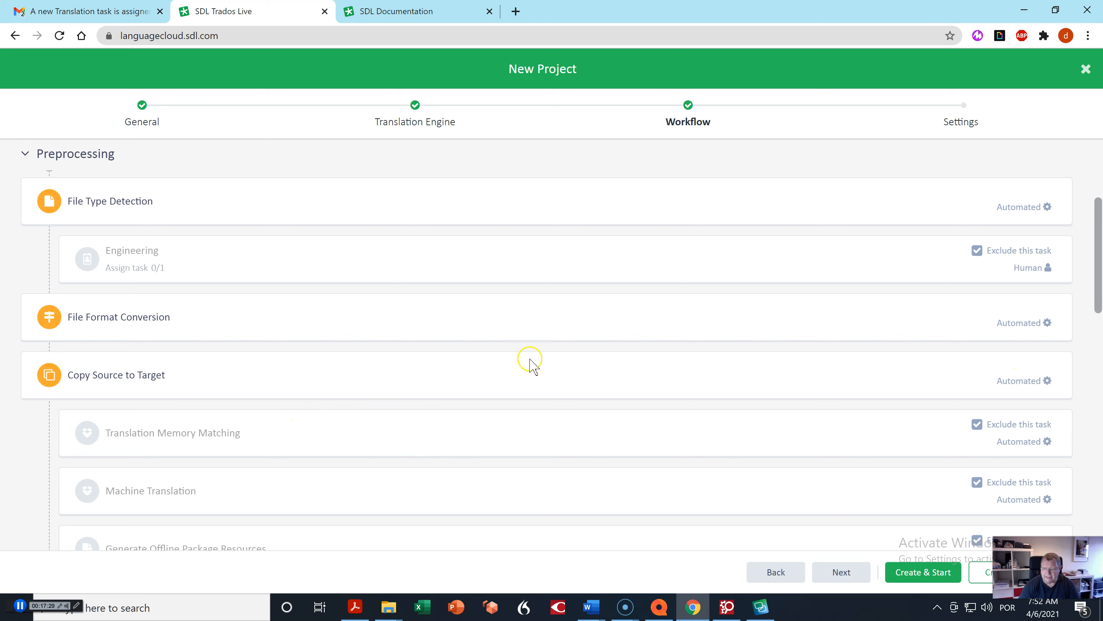
scroll(178, 461, "down", 2)
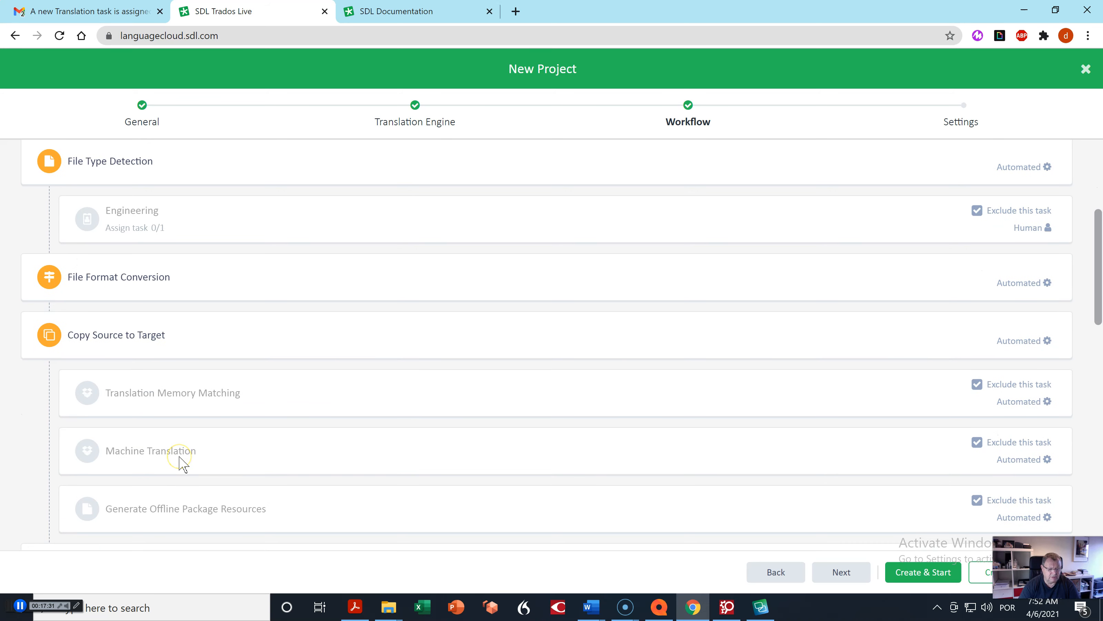
scroll(181, 463, "down", 1)
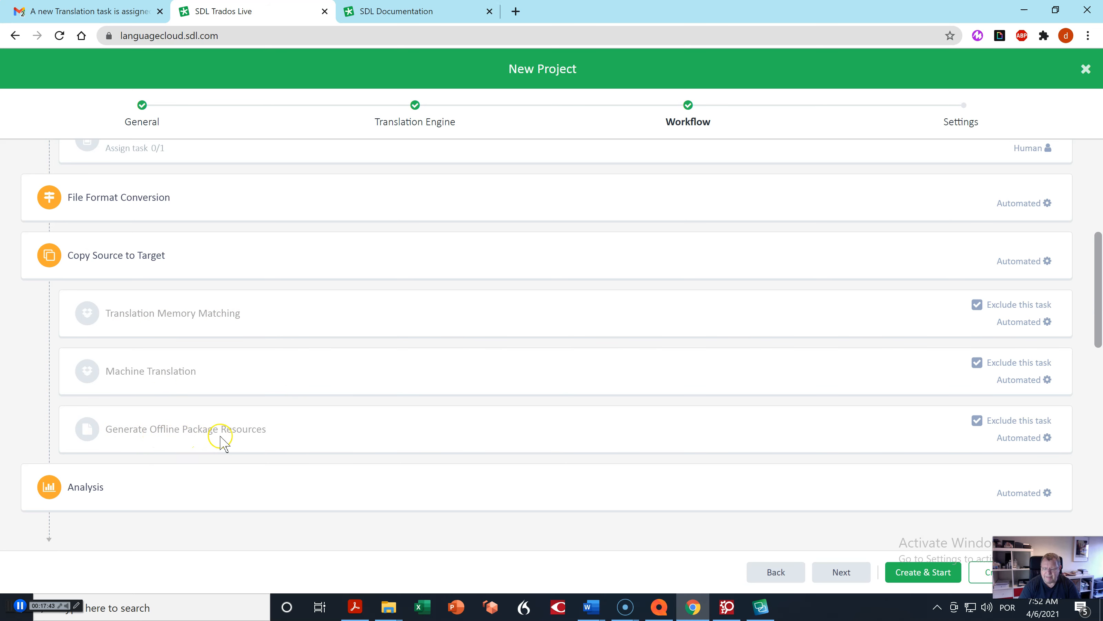
scroll(451, 522, "down", 1)
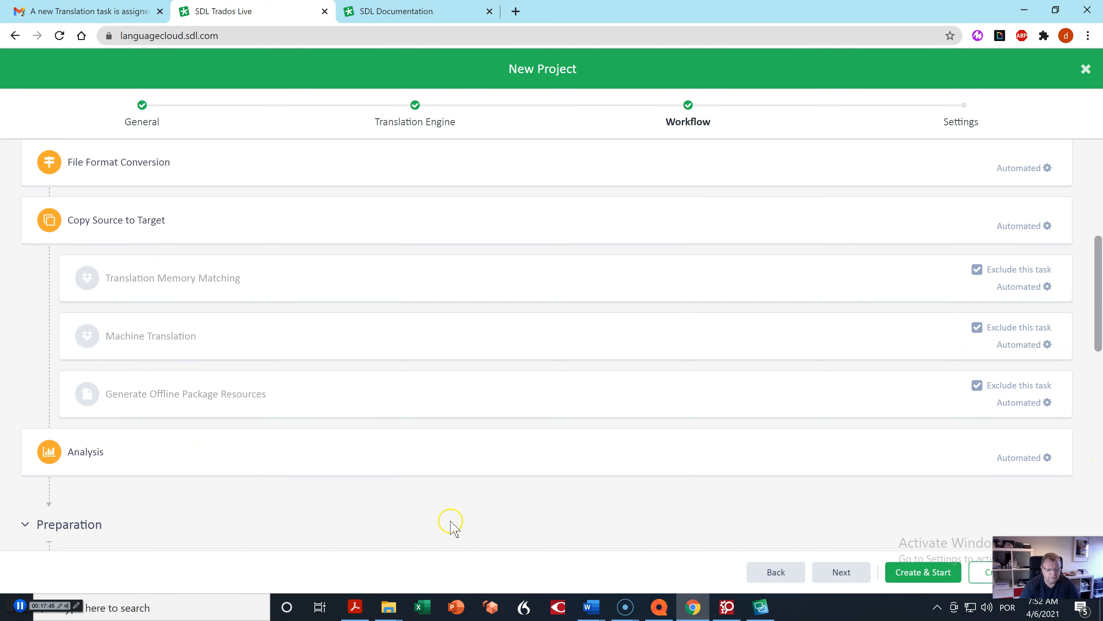
scroll(451, 504, "down", 8)
scroll(244, 463, "up", 1)
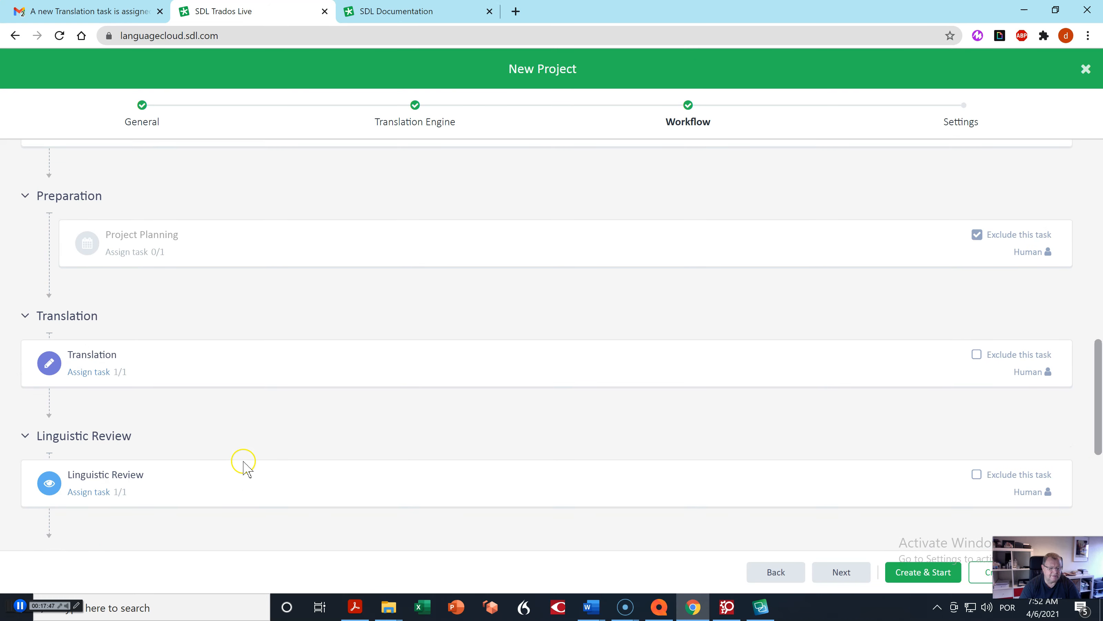
scroll(243, 462, "up", 1)
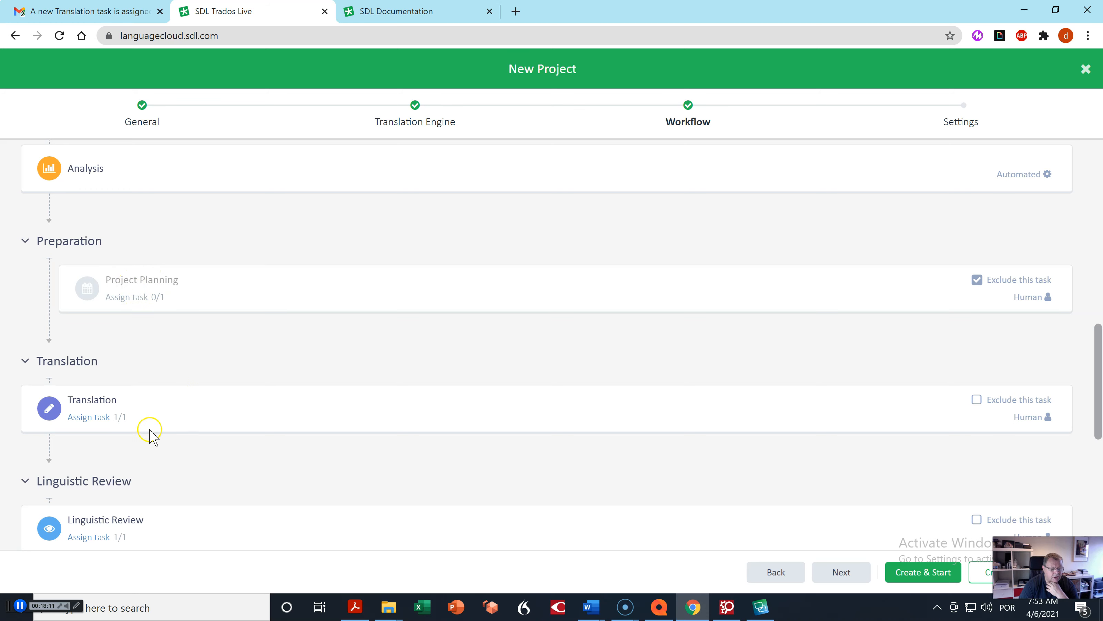
scroll(148, 430, "down", 2)
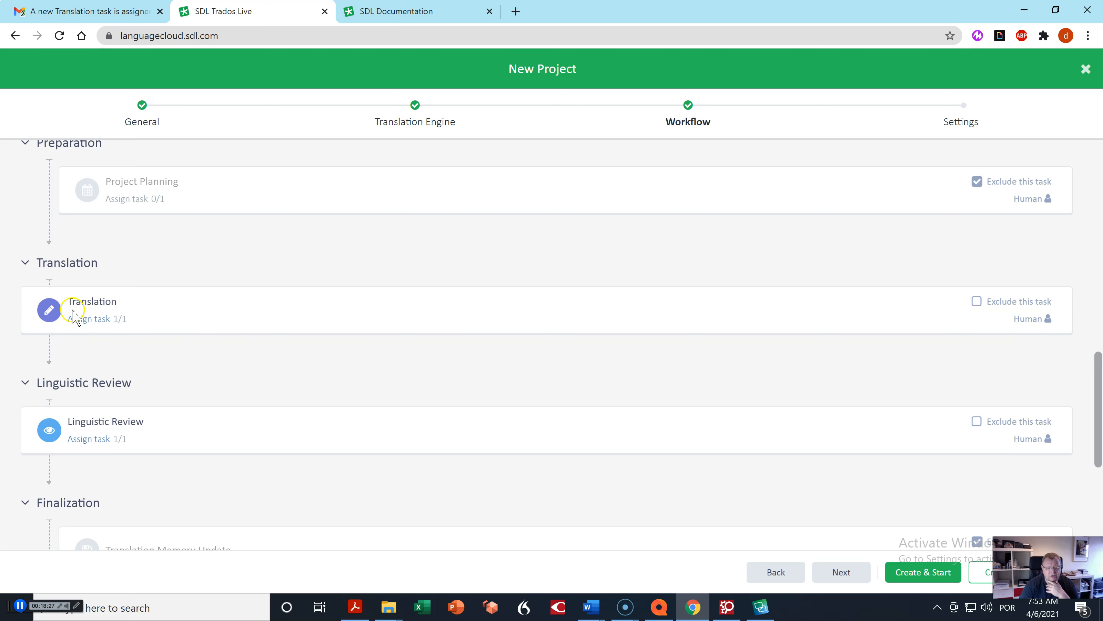
Step: Open the Translation task's assignment and try to remove the translator assigned to Portuguese (Portugal)
left_click(85, 322)
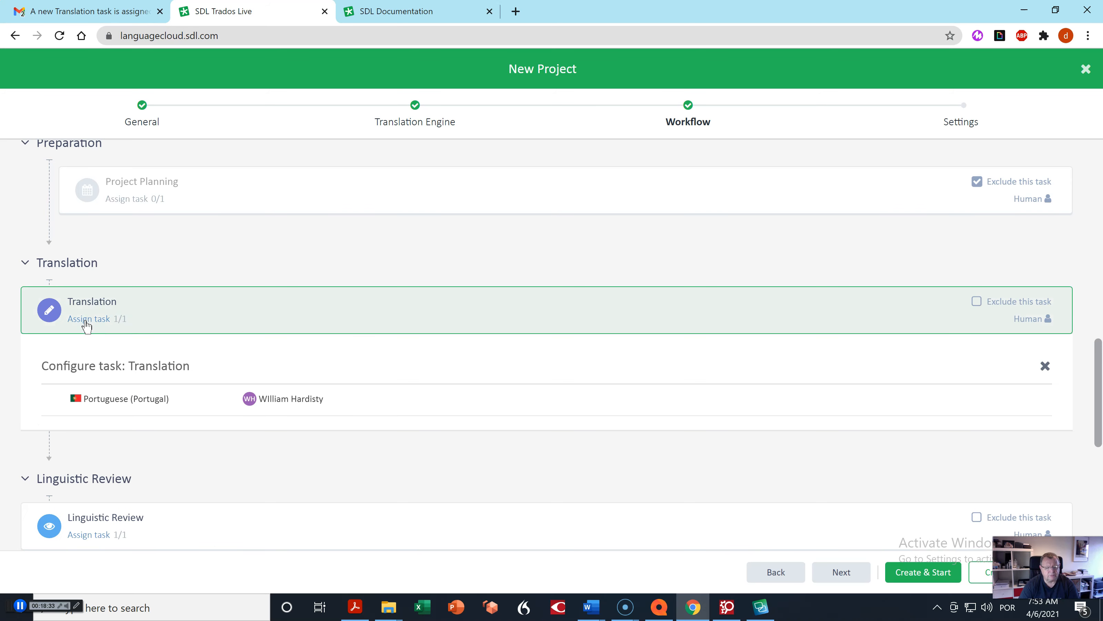
scroll(421, 471, "down", 1)
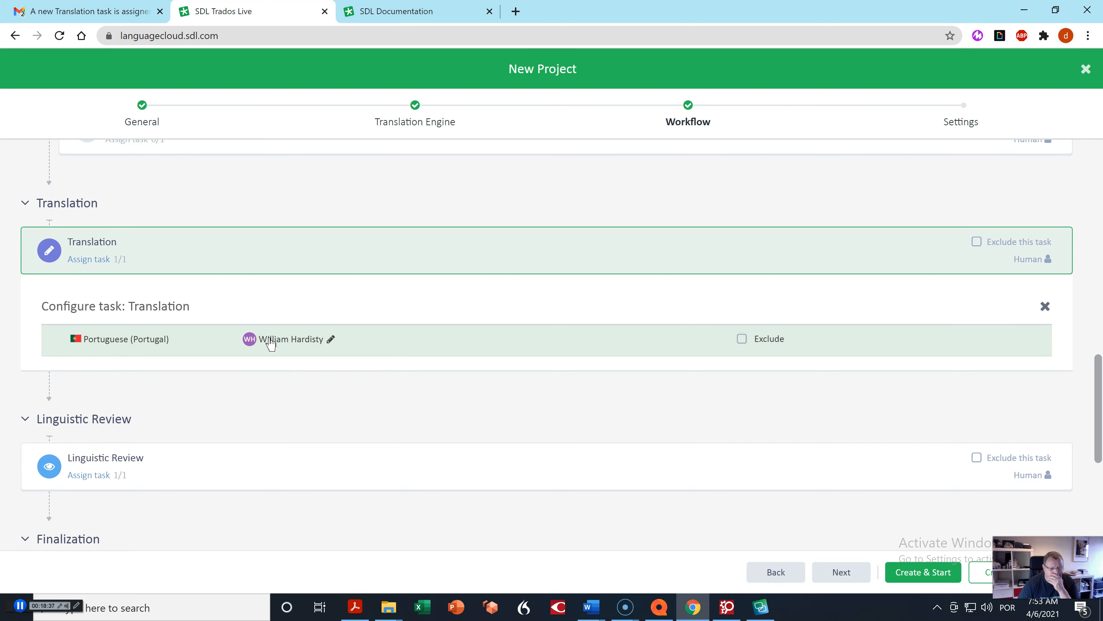
left_click(330, 340)
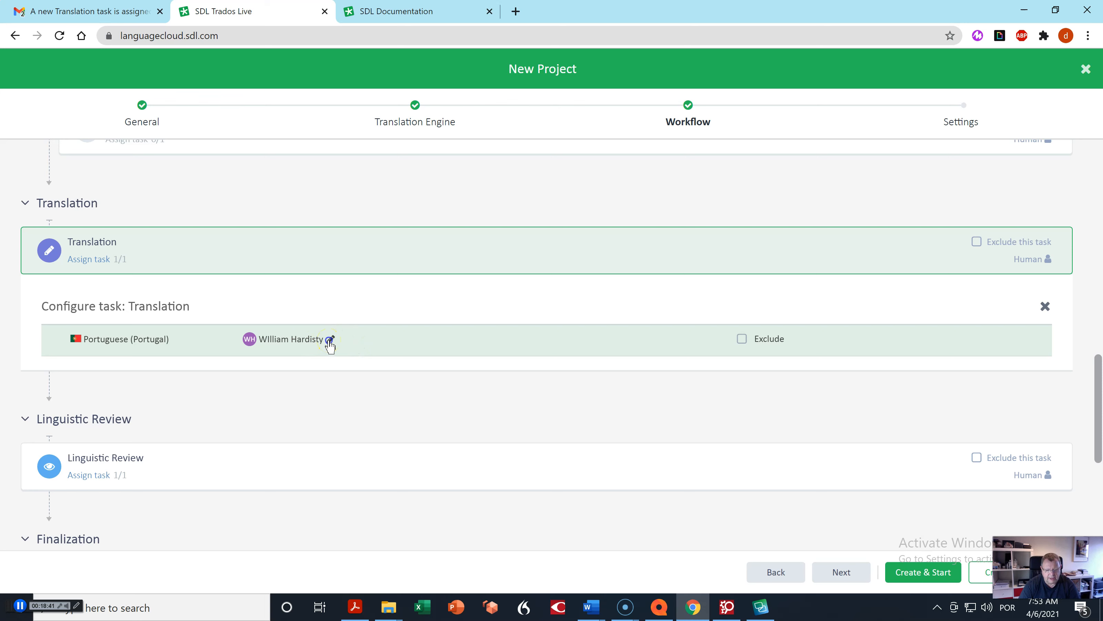
left_click(330, 341)
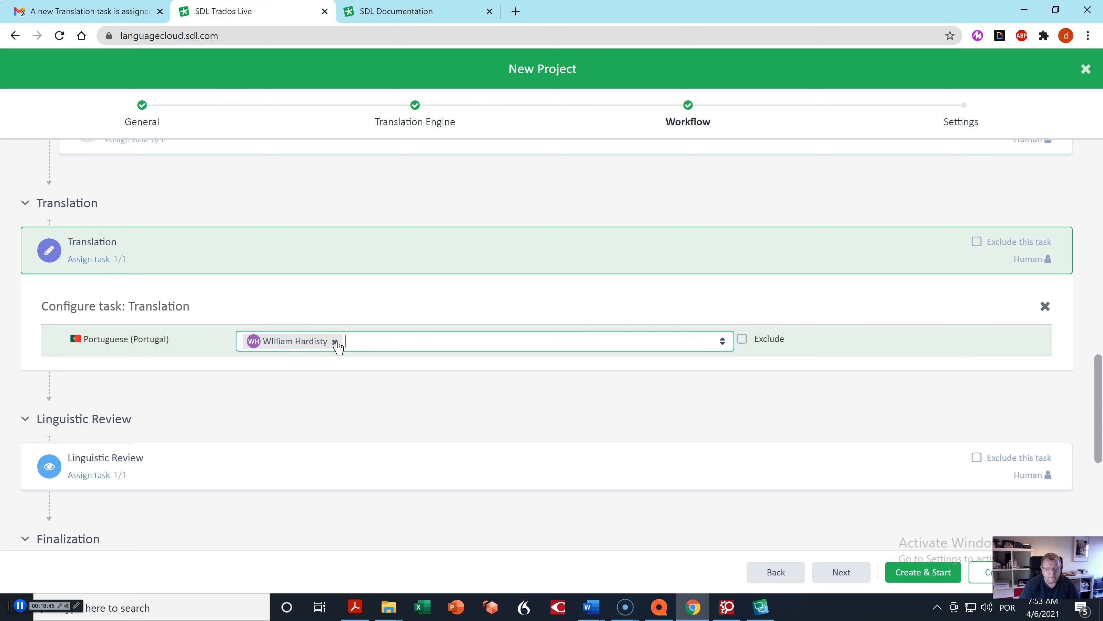
left_click(335, 342)
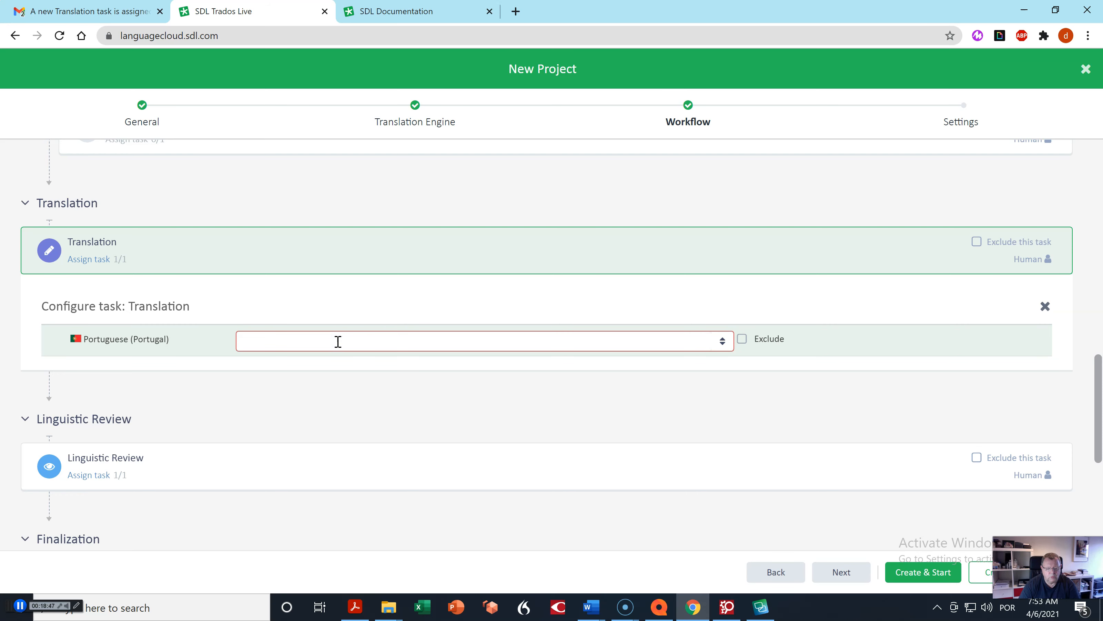
left_click(469, 340)
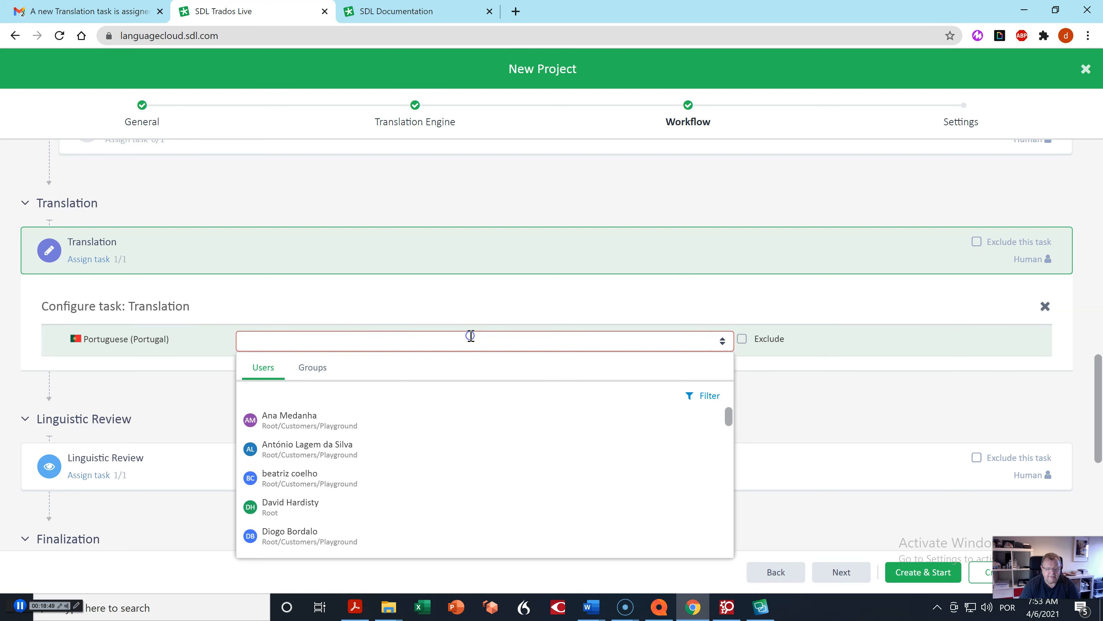
scroll(421, 467, "down", 2)
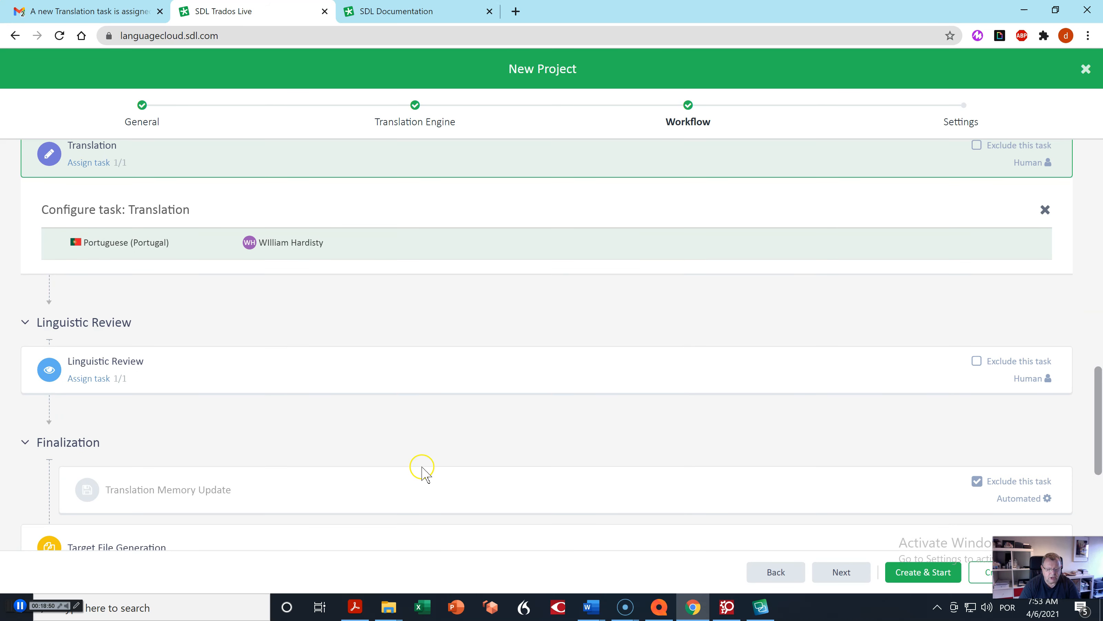
Step: Open the Translation task's assignee for Portuguese (Portugal) for editing and look through the available users
left_click(353, 245)
left_click(375, 245)
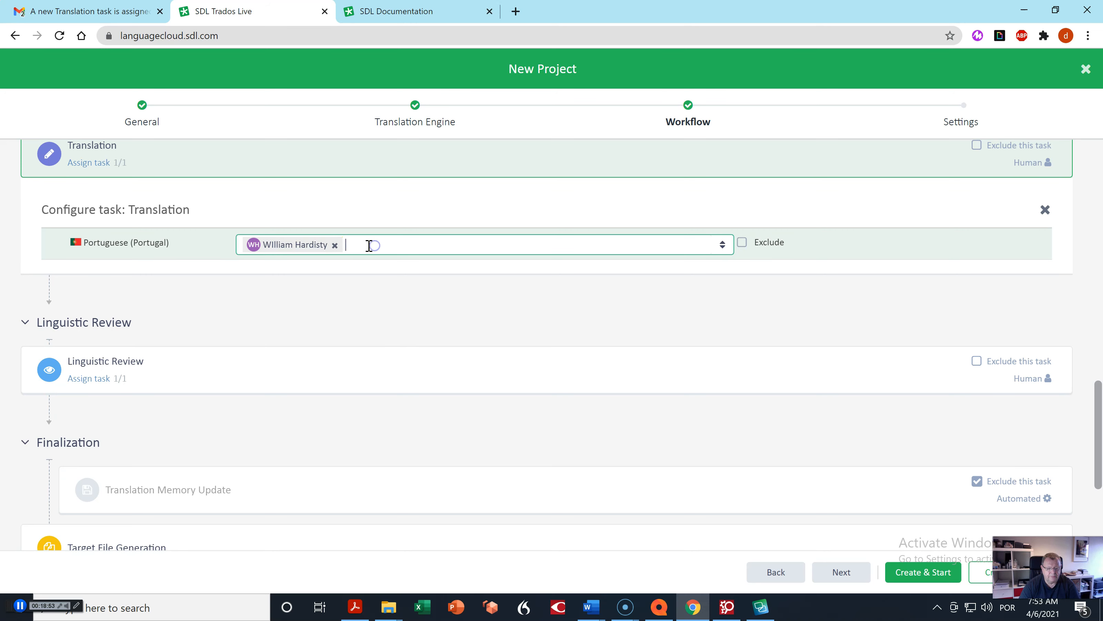
left_click(344, 246)
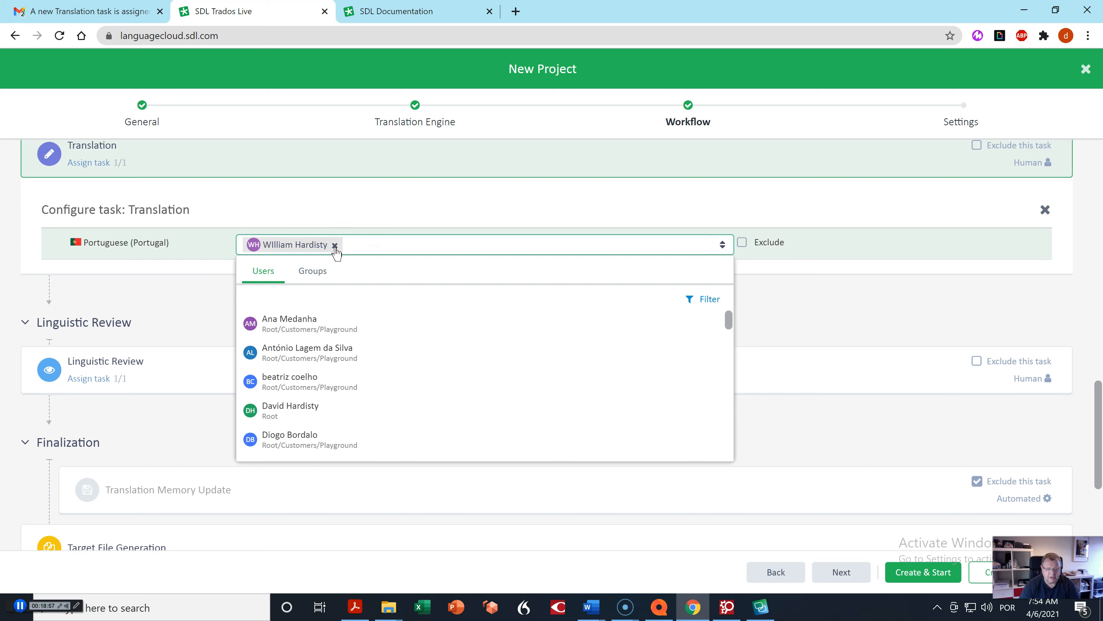
scroll(327, 374, "down", 1)
left_click(326, 374)
scroll(326, 374, "down", 6)
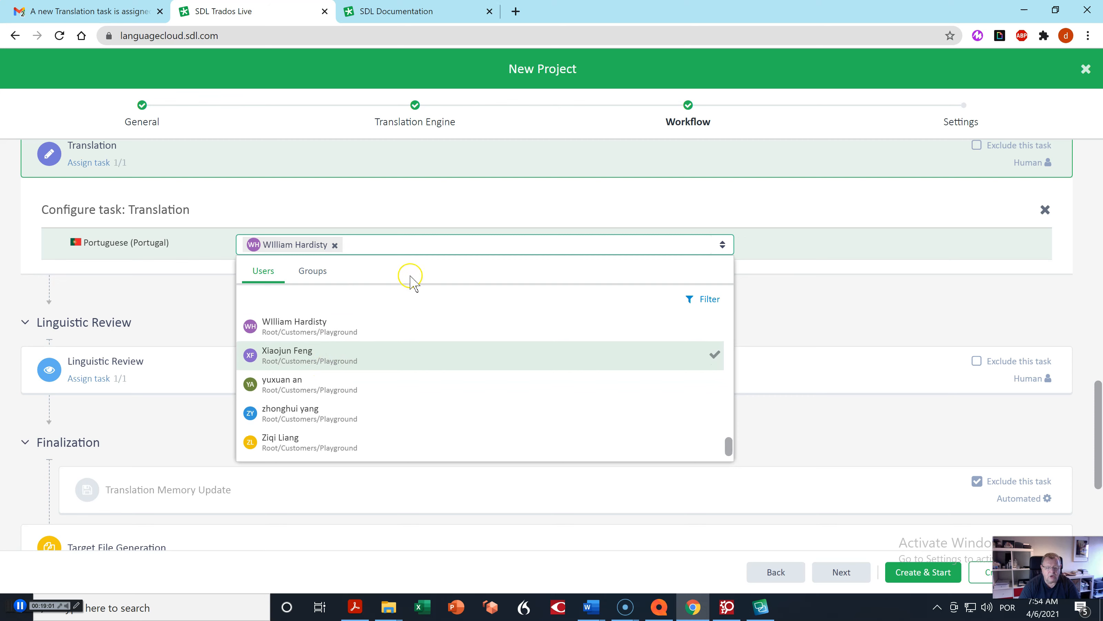
Step: Remove the translator assigned to Portuguese (Portugal) in the Translation task and assign the same user again
left_click(337, 246)
left_click(333, 244)
left_click(334, 246)
left_click(335, 247)
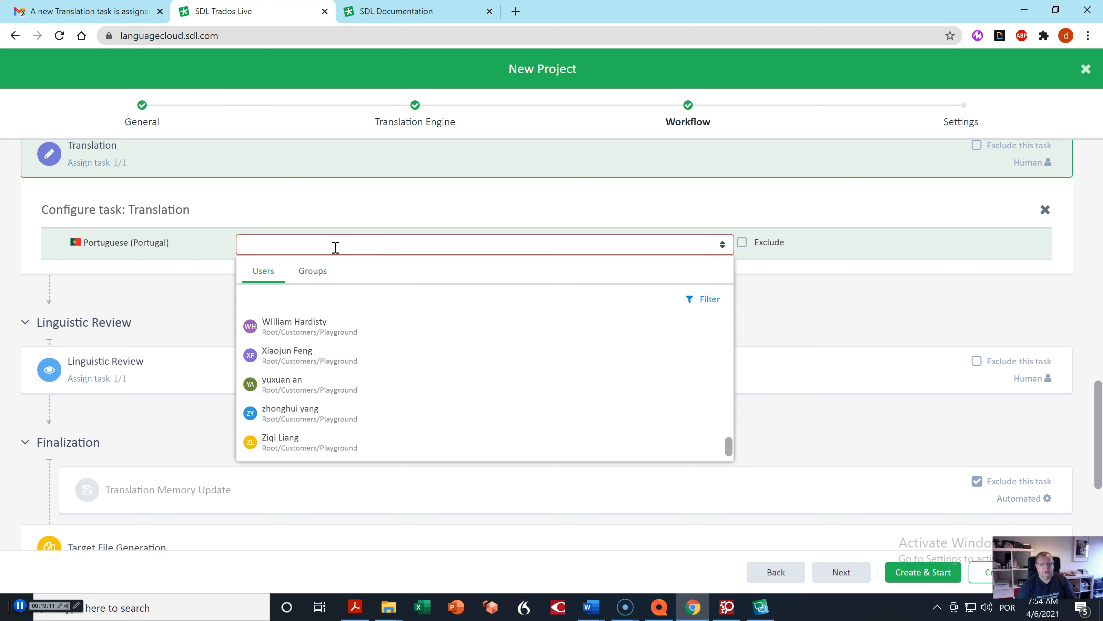
left_click(301, 314)
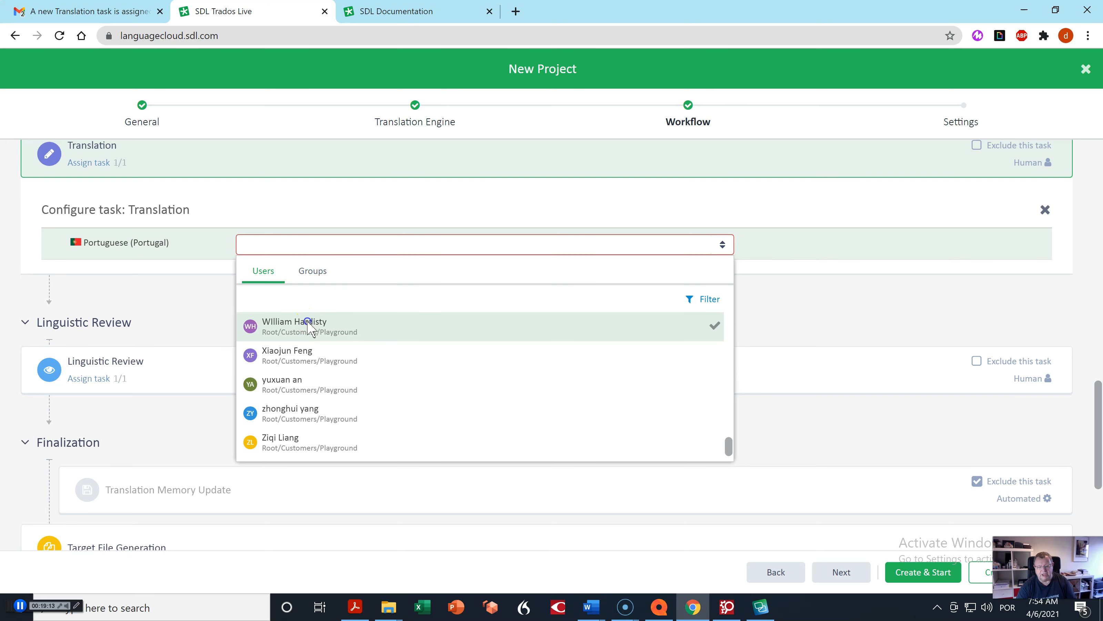
left_click(406, 219)
mouse_move(295, 248)
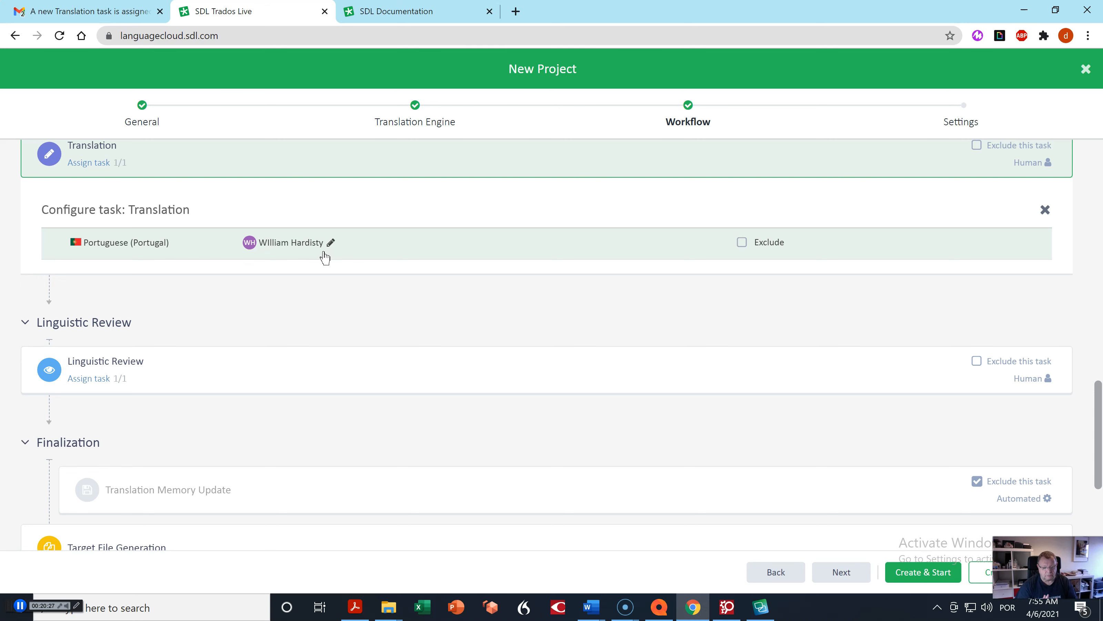
Step: Check who is assigned to the Linguistic Review and Error tasks and which Finalization tasks are excluded
left_click(96, 378)
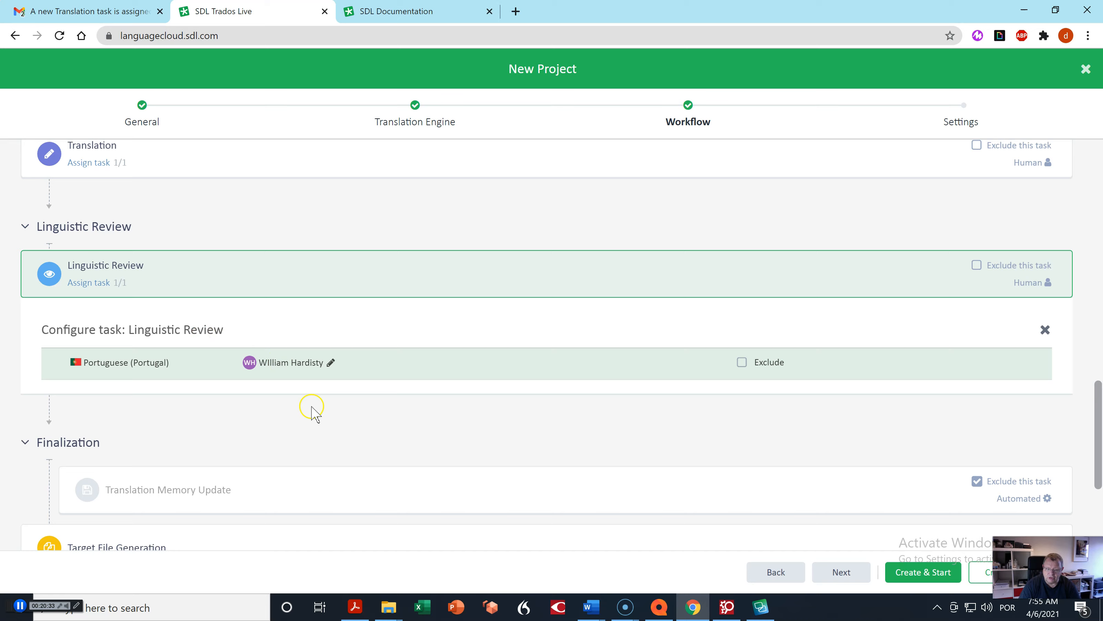
scroll(373, 451, "down", 4)
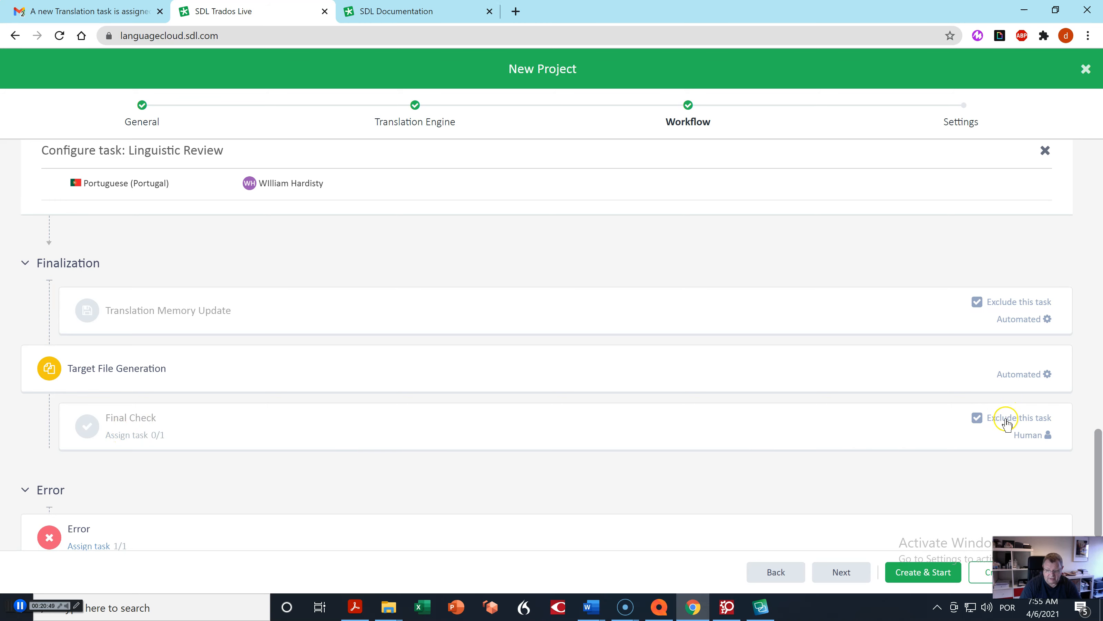
scroll(518, 471, "down", 1)
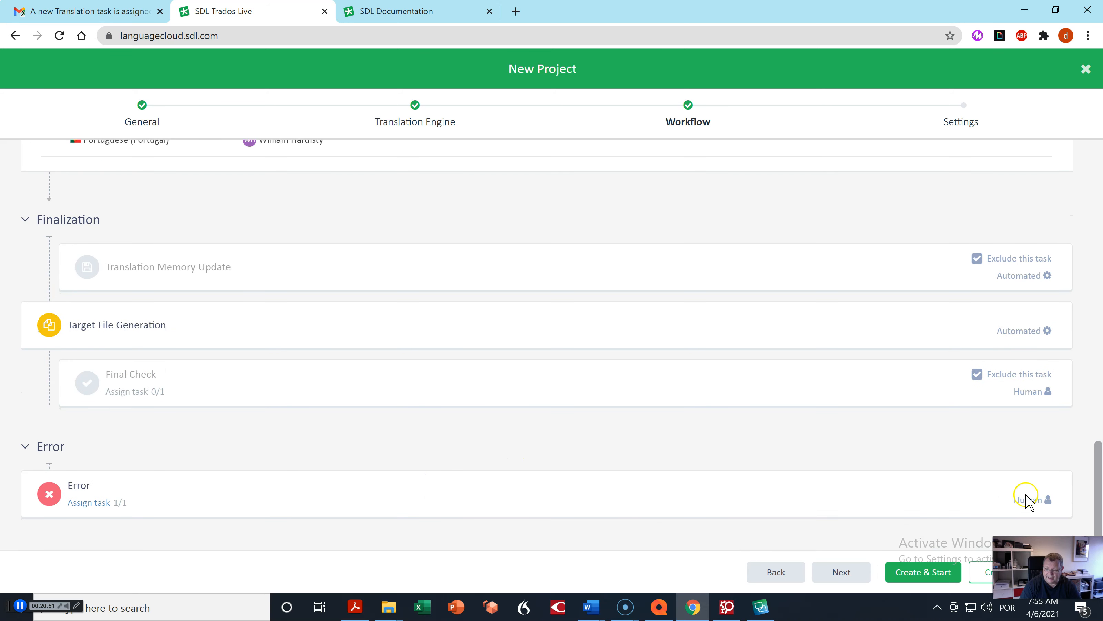
left_click(86, 501)
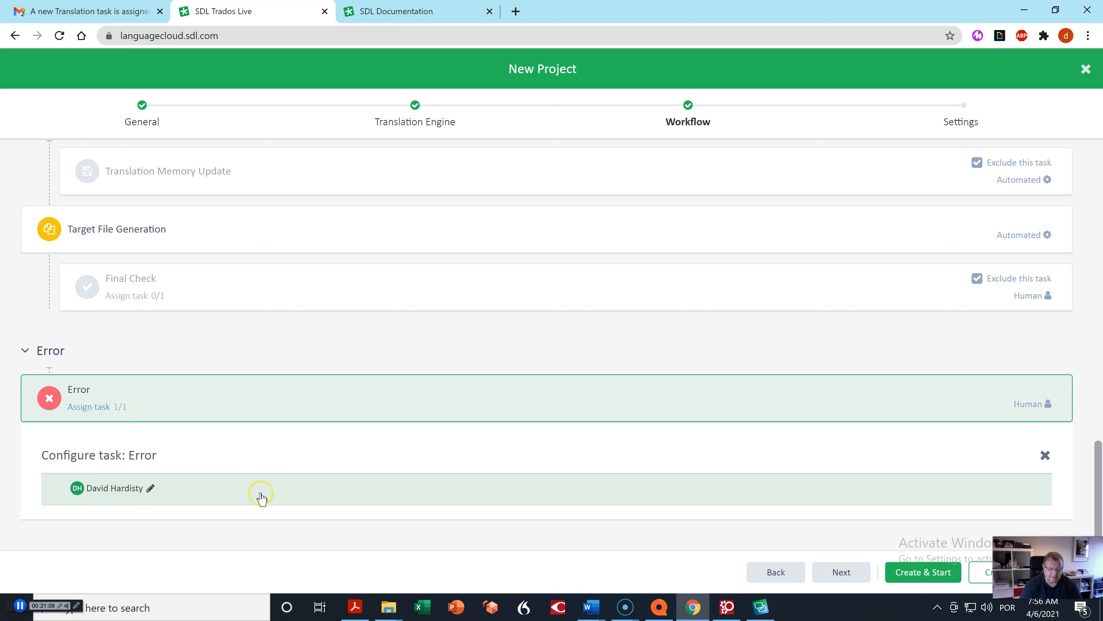
scroll(269, 483, "up", 10)
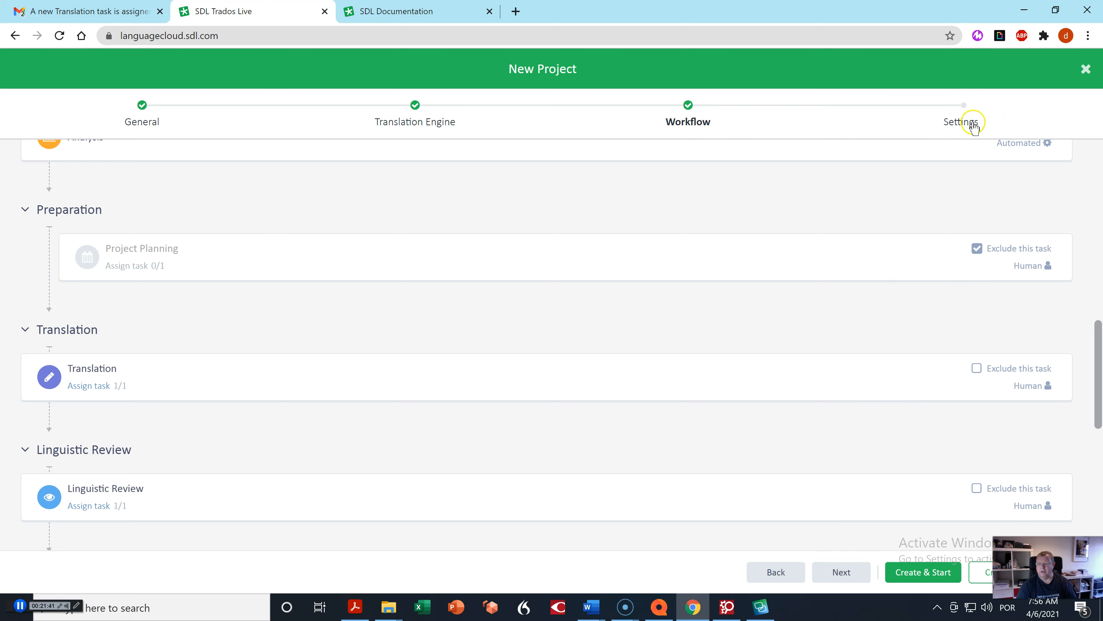
Step: Continue to the project's Settings stage and examine the General options and the Batch tasks, Verification and Translation Memory sections
left_click(838, 573)
left_click(959, 115)
left_click(234, 201)
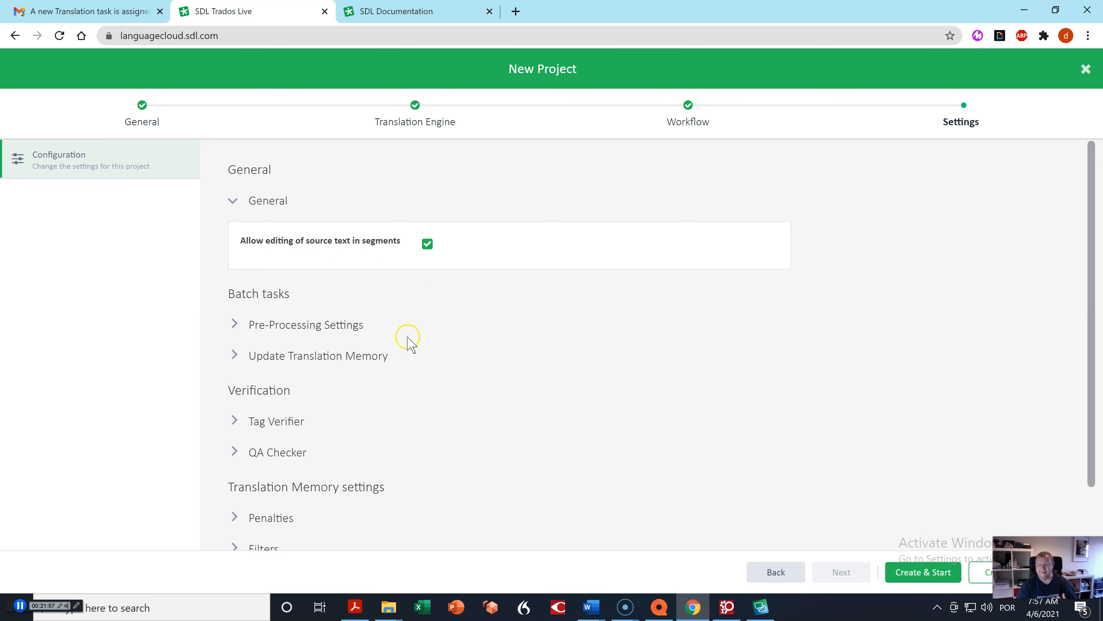
scroll(406, 348, "down", 1)
scroll(406, 348, "down", 1)
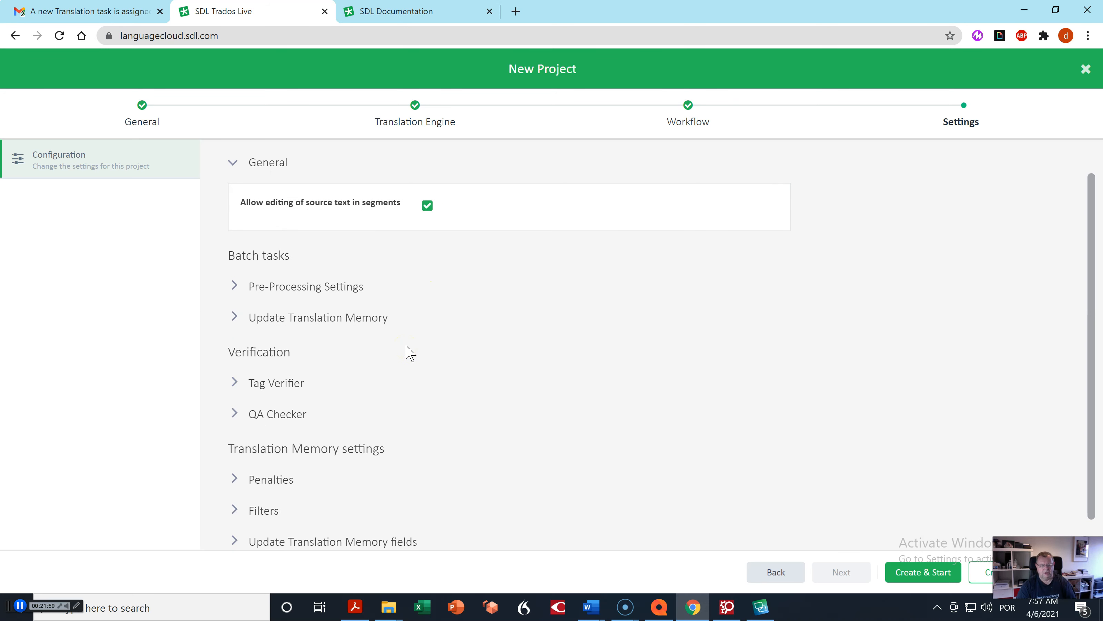
scroll(411, 353, "down", 1)
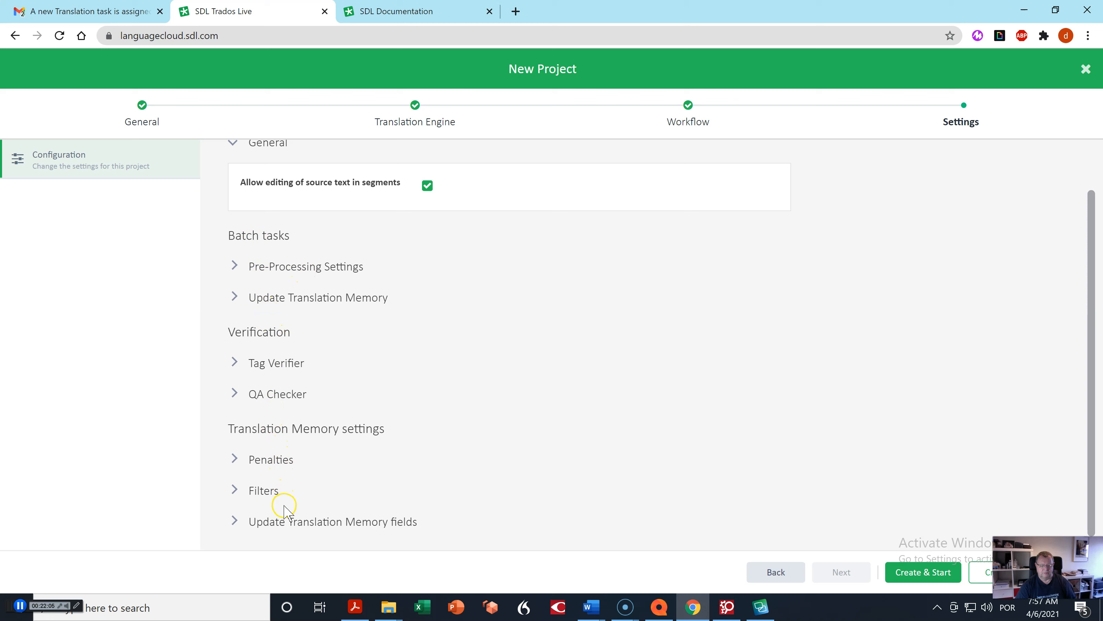
Step: Expand the QA Checker settings and review its Punctuation checks
left_click(288, 399)
scroll(377, 460, "down", 5)
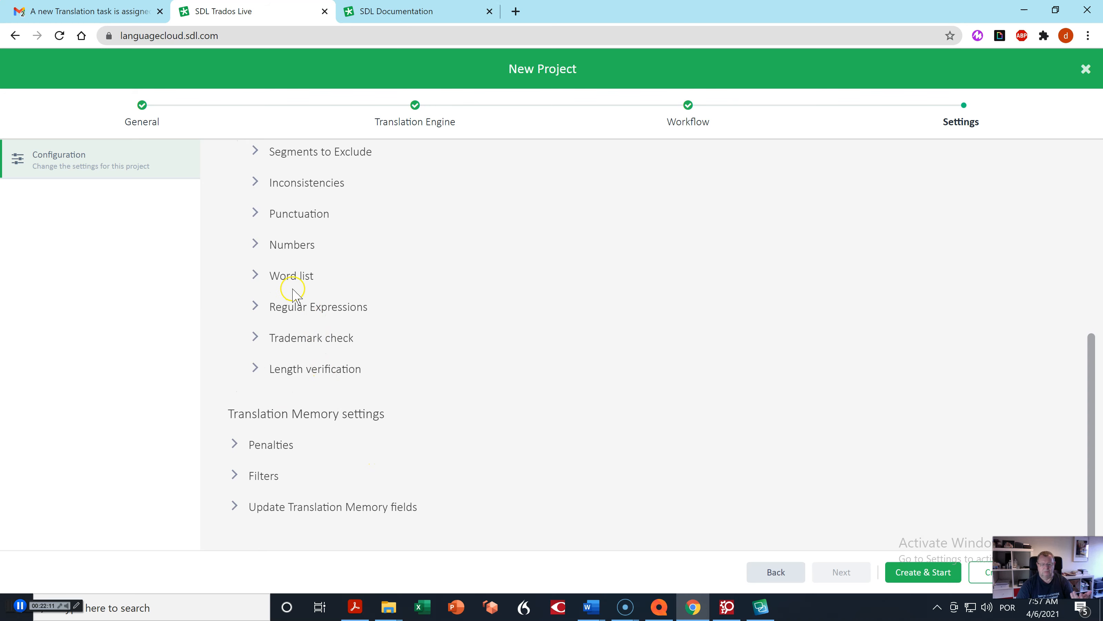
left_click(297, 224)
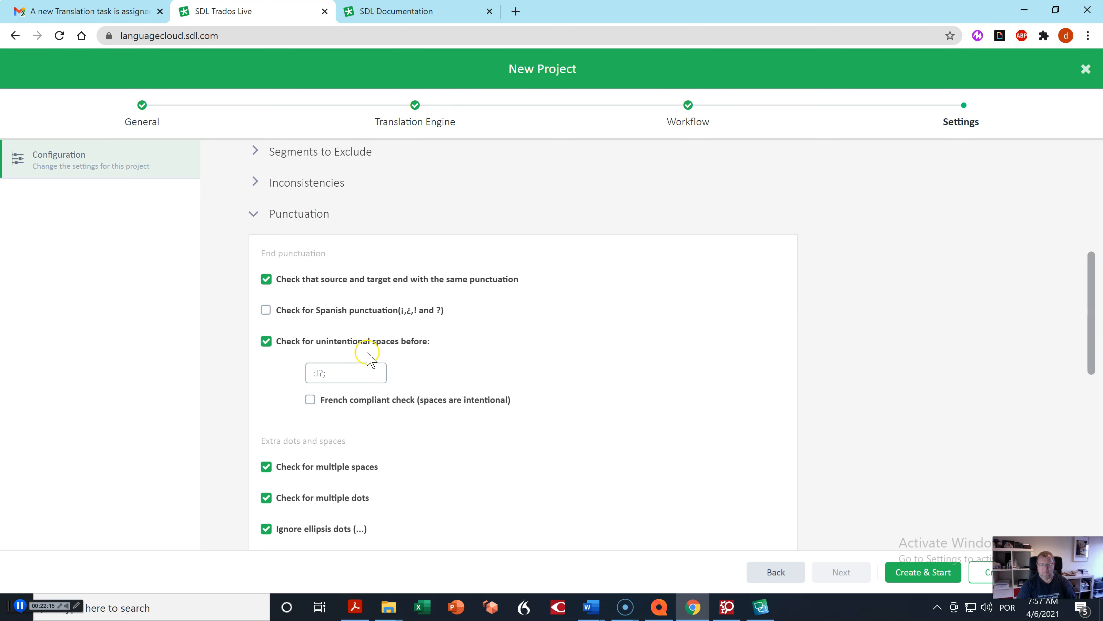
scroll(412, 481, "down", 2)
scroll(415, 480, "down", 2)
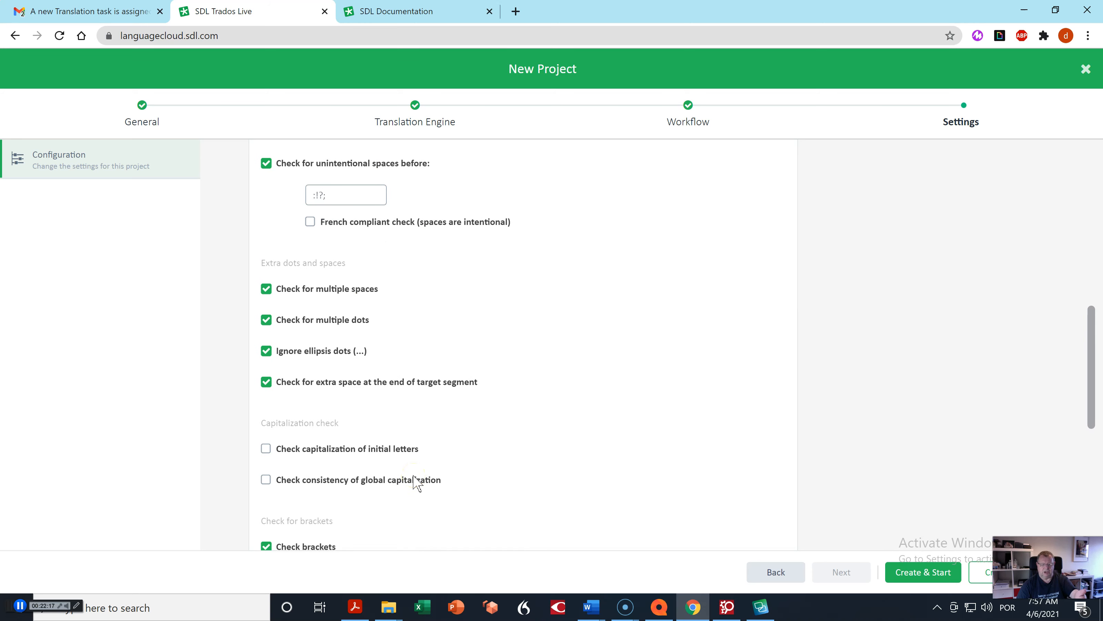
scroll(413, 343, "up", 11)
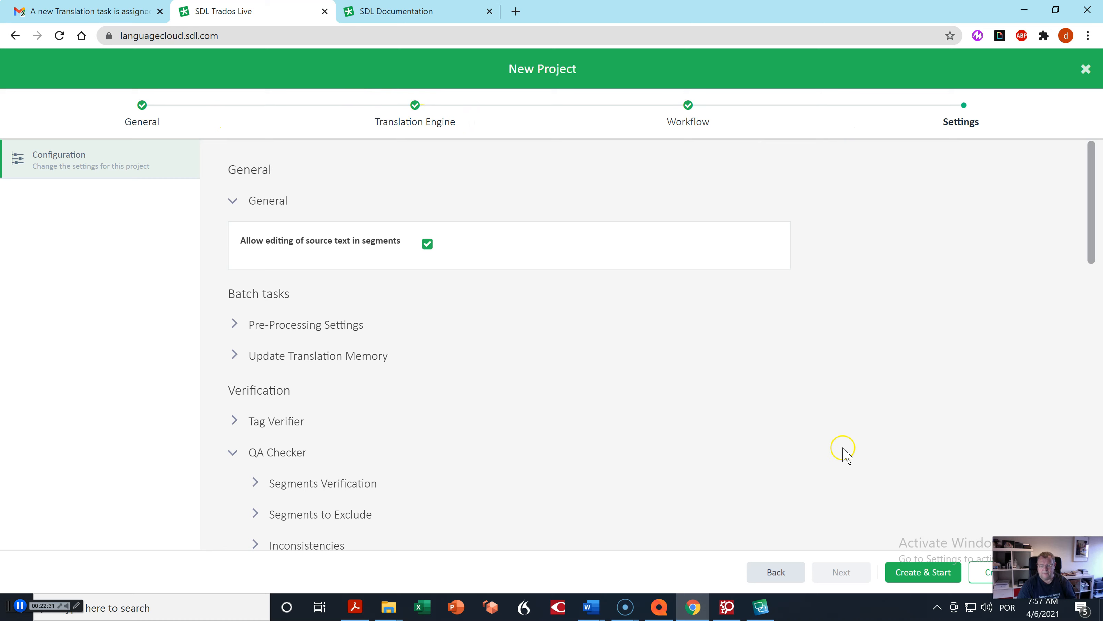
Step: Create and start the project with its workflow, and dismiss the notifications
left_click(927, 576)
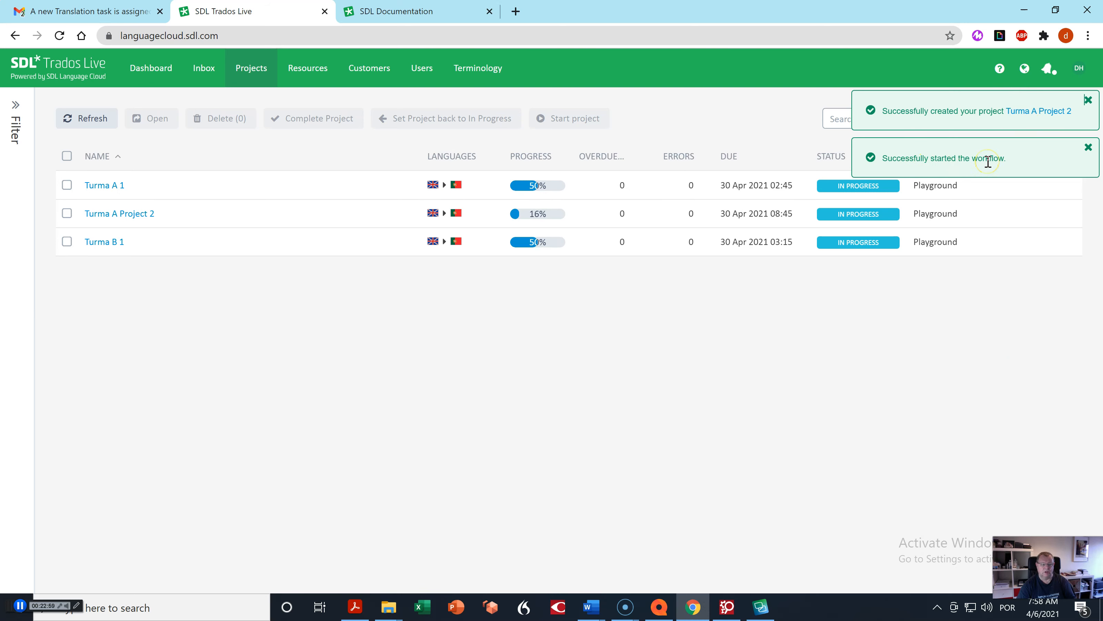
left_click(1088, 148)
left_click(1088, 99)
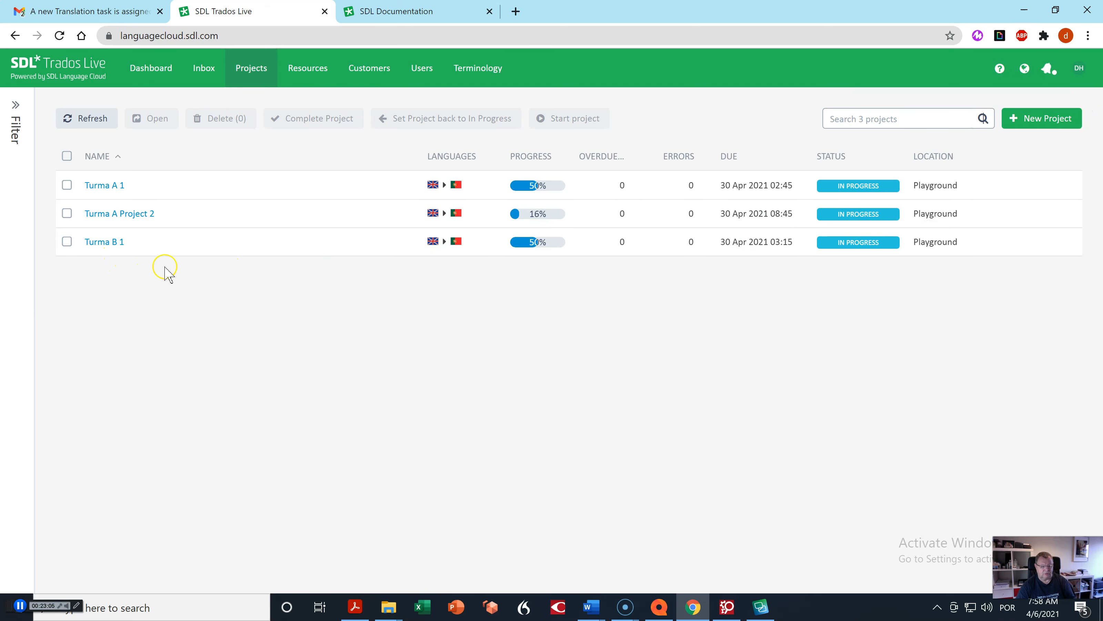
Step: Switch to Gmail and examine the Translation task assignment e-mail for Turma A 1, including the link to the task
left_click(87, 11)
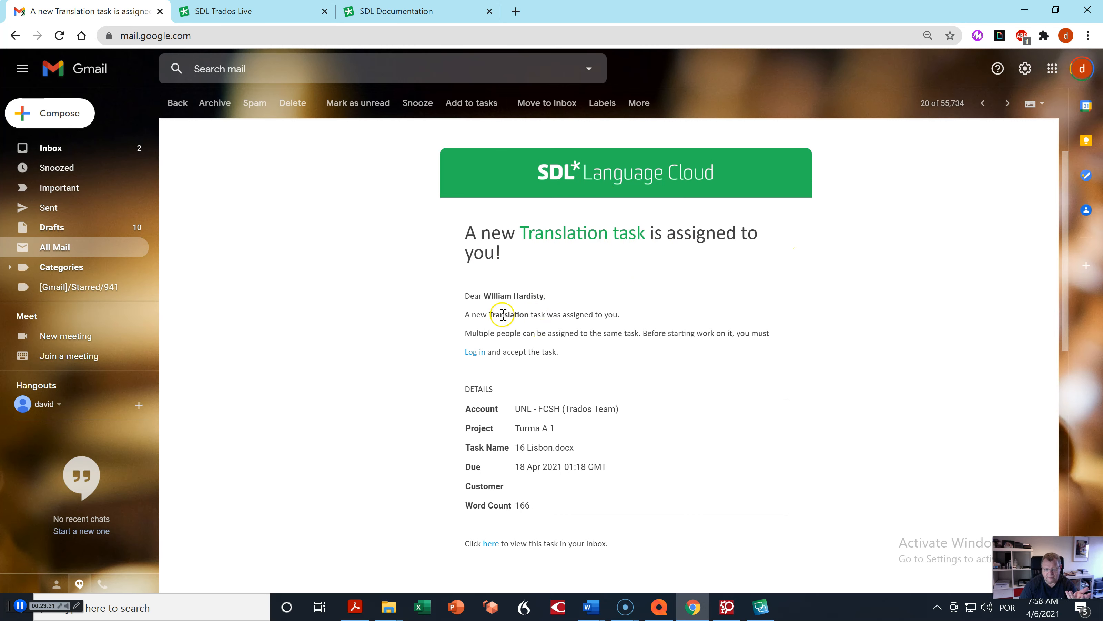
scroll(538, 410, "down", 2)
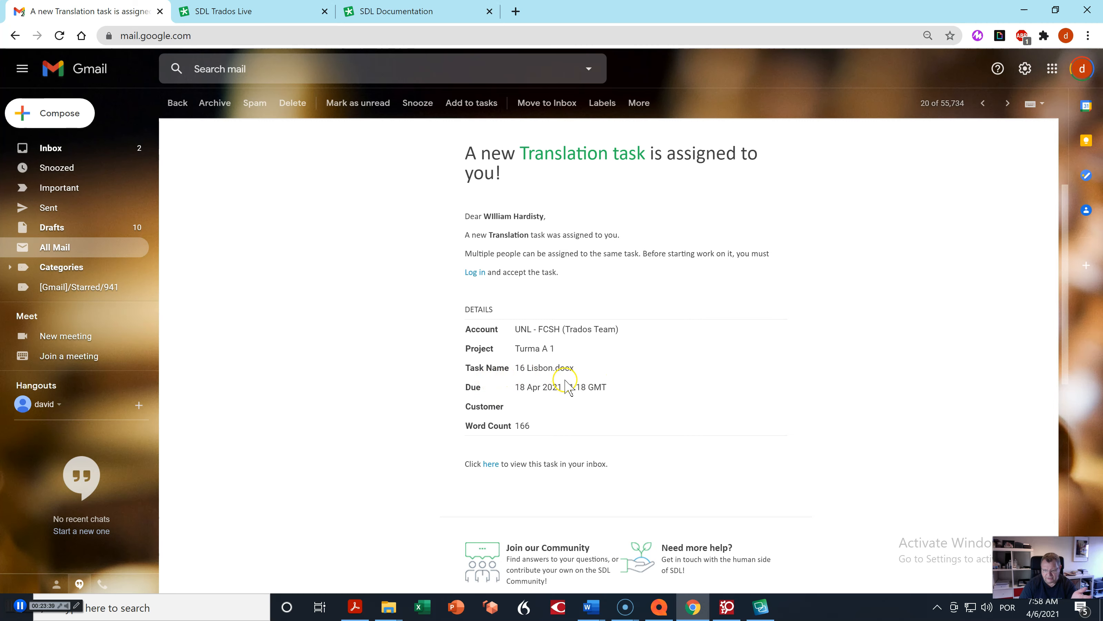
scroll(682, 500, "down", 1)
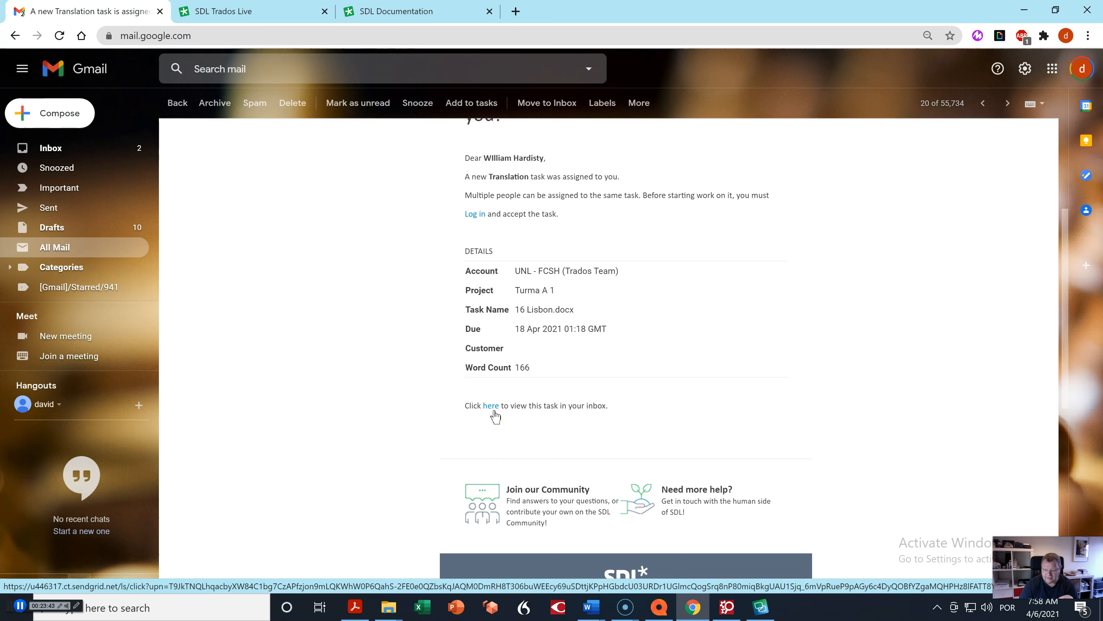
left_click(495, 406)
right_click(495, 406)
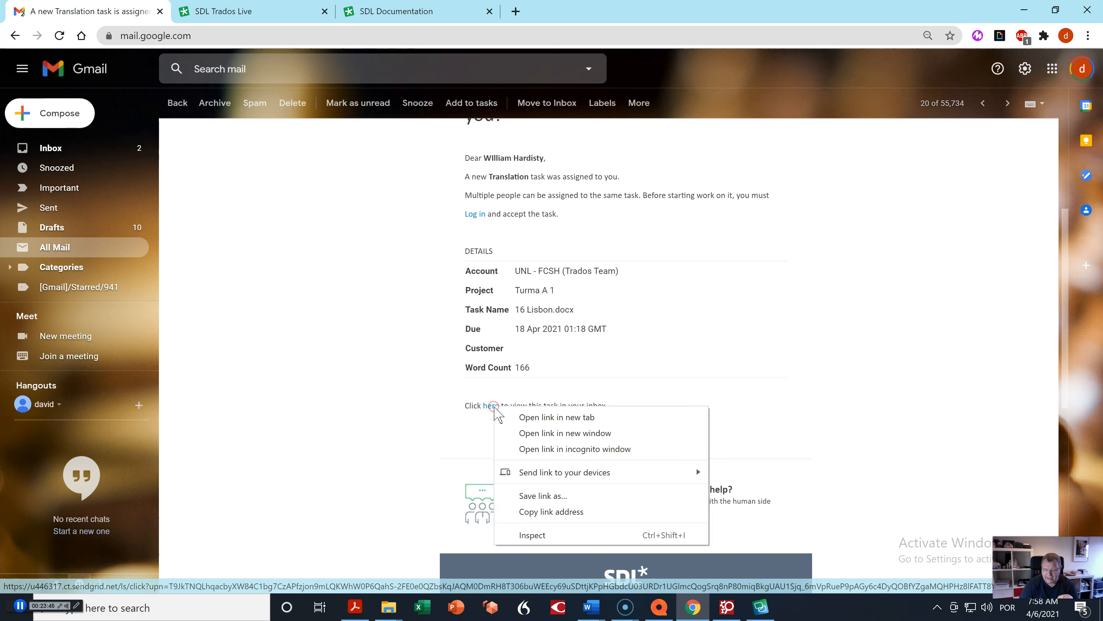
left_click(744, 379)
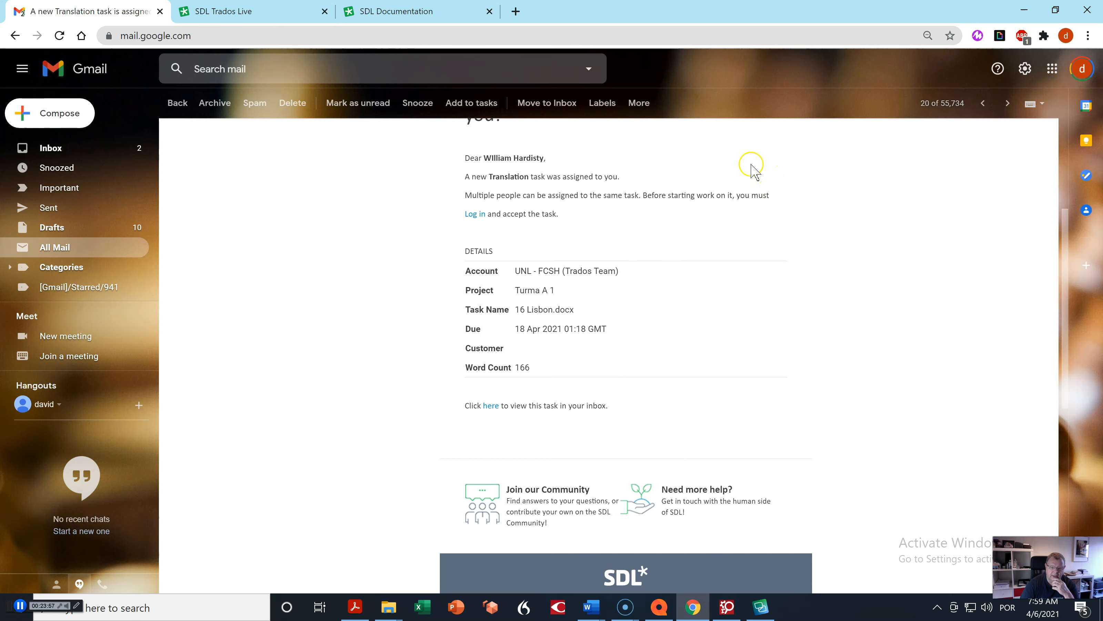
Step: Look through All Mail for the SDL Trados Live task assignment and new project notifications
left_click(71, 254)
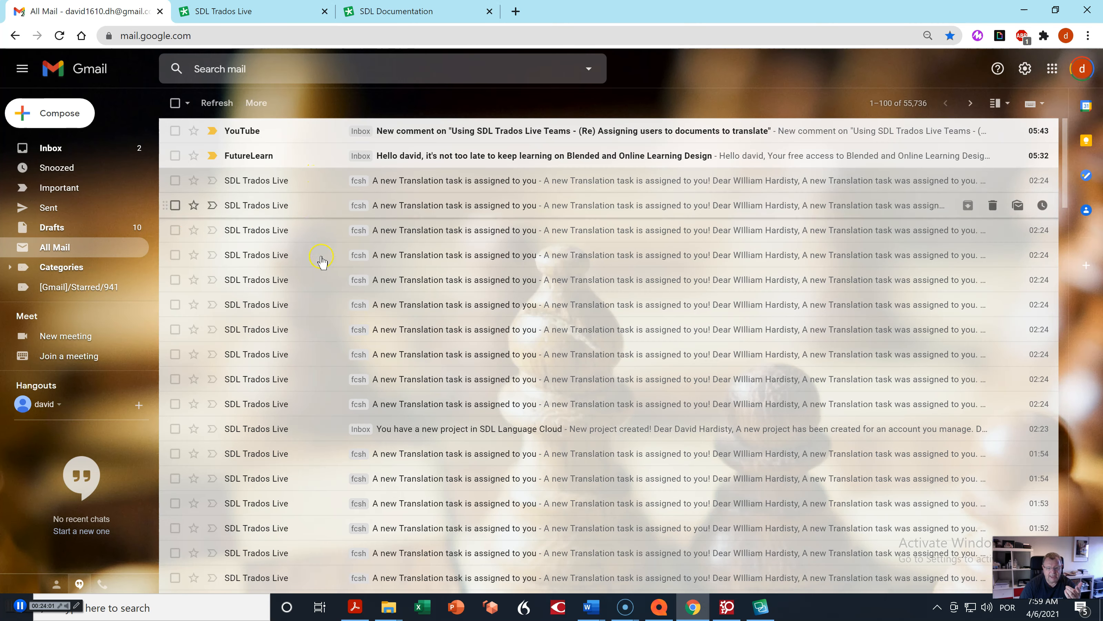
scroll(382, 441, "down", 2)
scroll(382, 441, "down", 5)
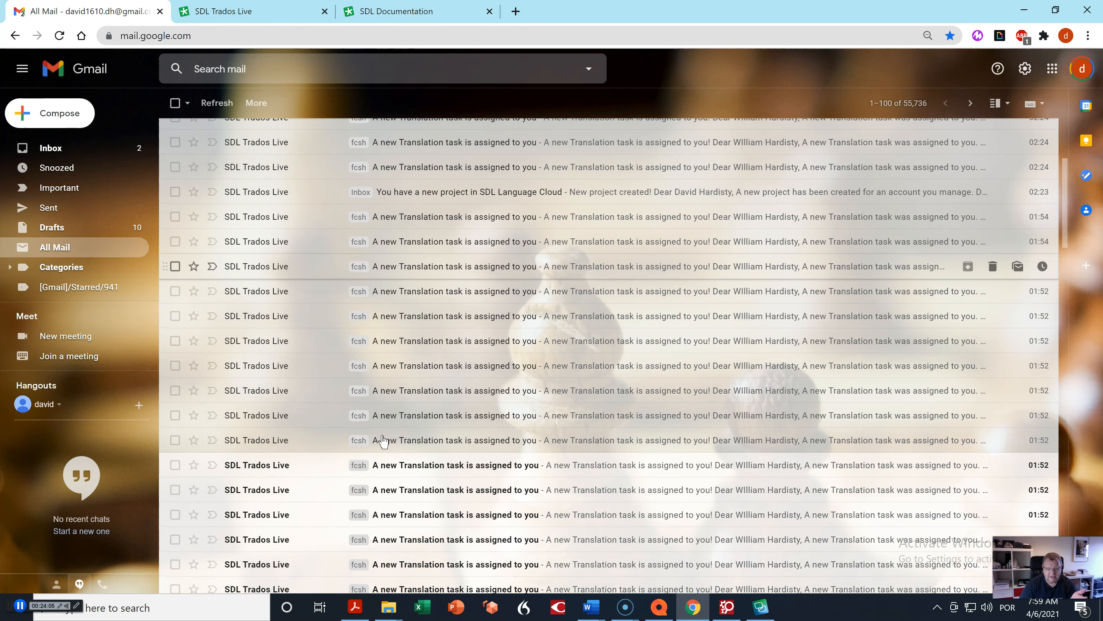
scroll(383, 440, "down", 4)
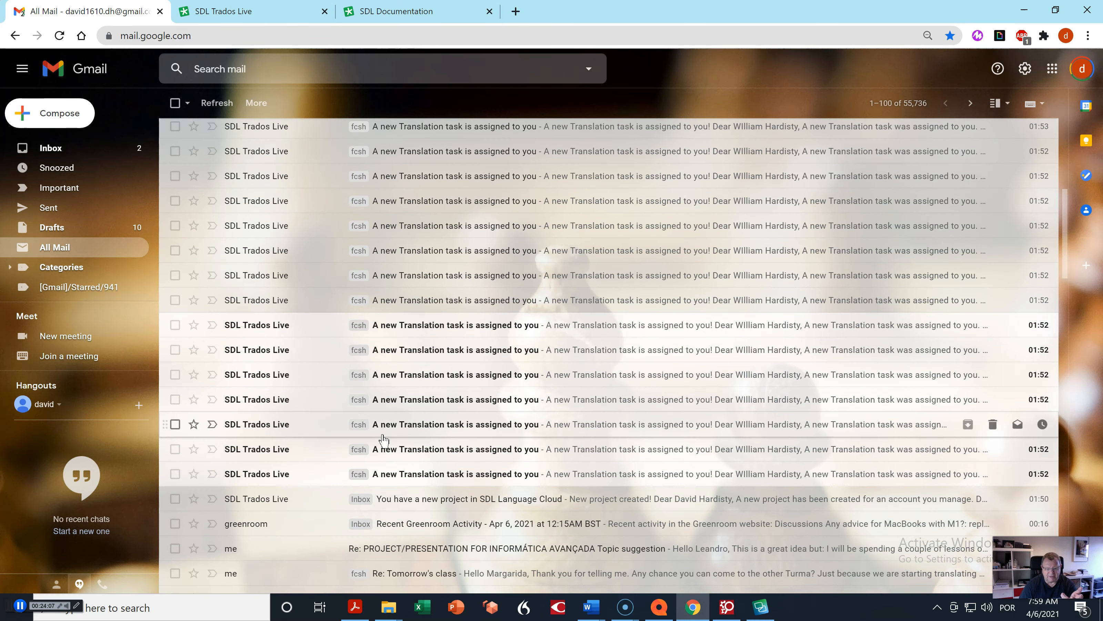
scroll(383, 440, "up", 3)
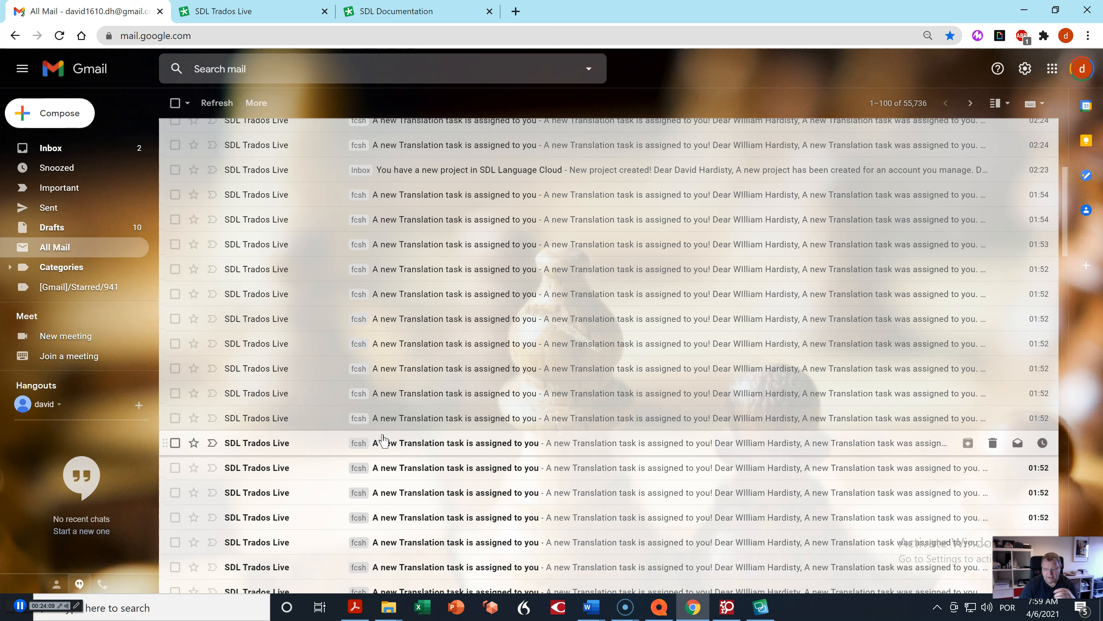
left_click(388, 430)
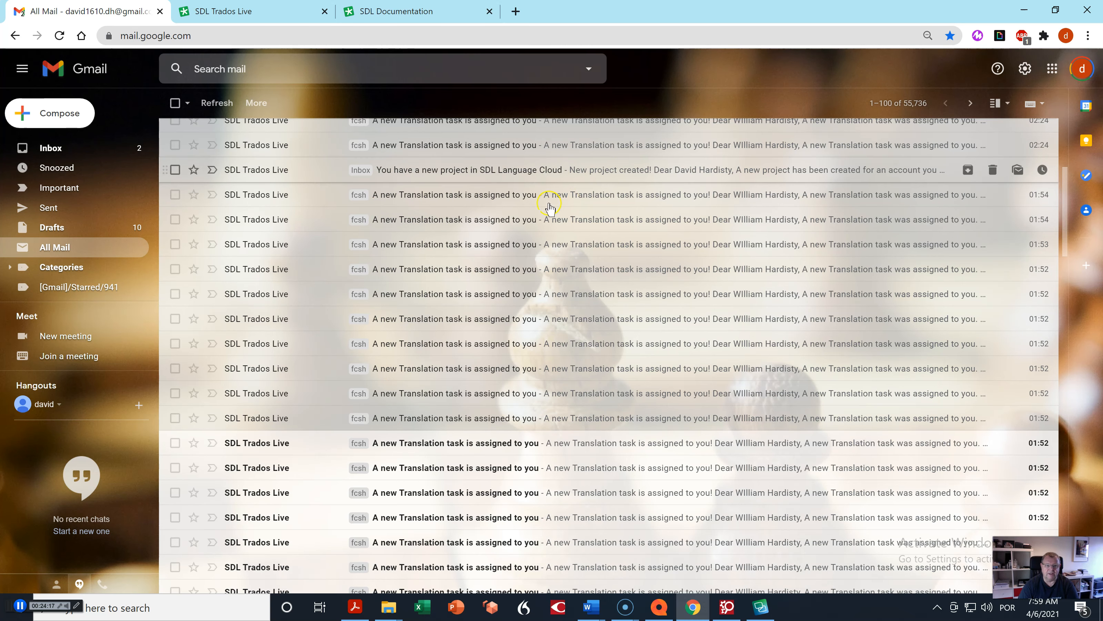
Step: Switch back to SDL Trados Live and open Turma A Project 2 to view its progress and statistics
left_click(225, 16)
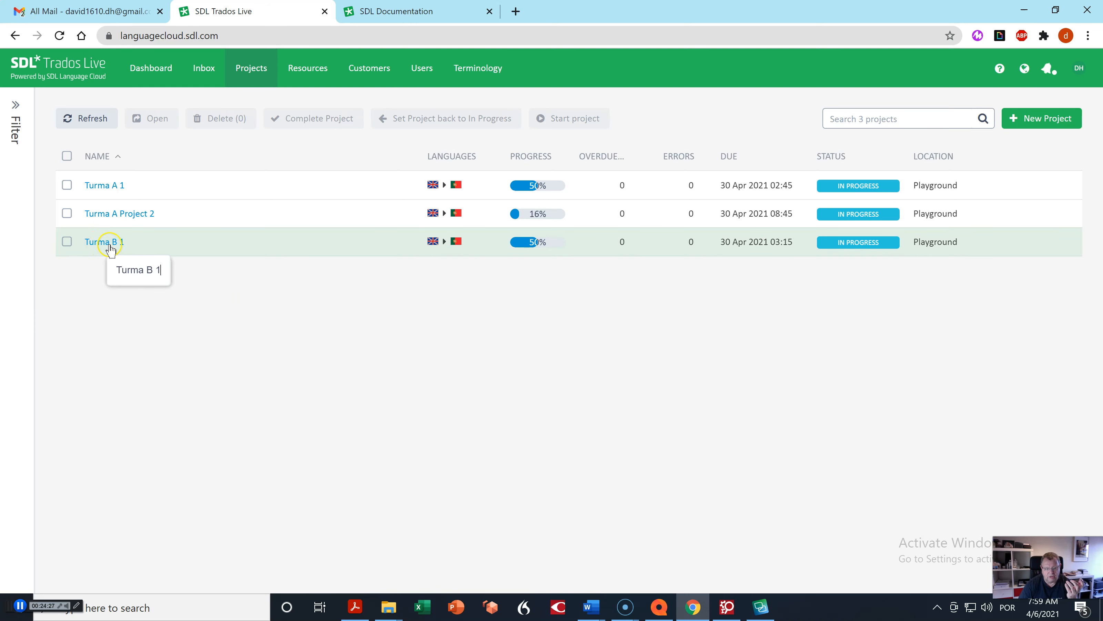
left_click(123, 216)
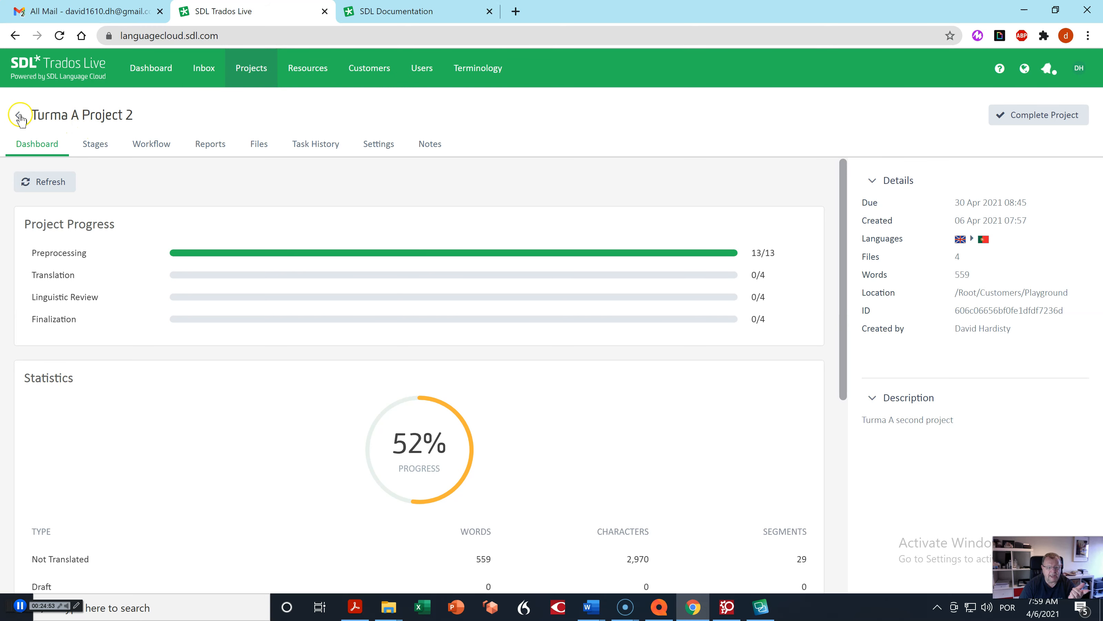
left_click_drag(33, 114, 136, 118)
triple_click(127, 114)
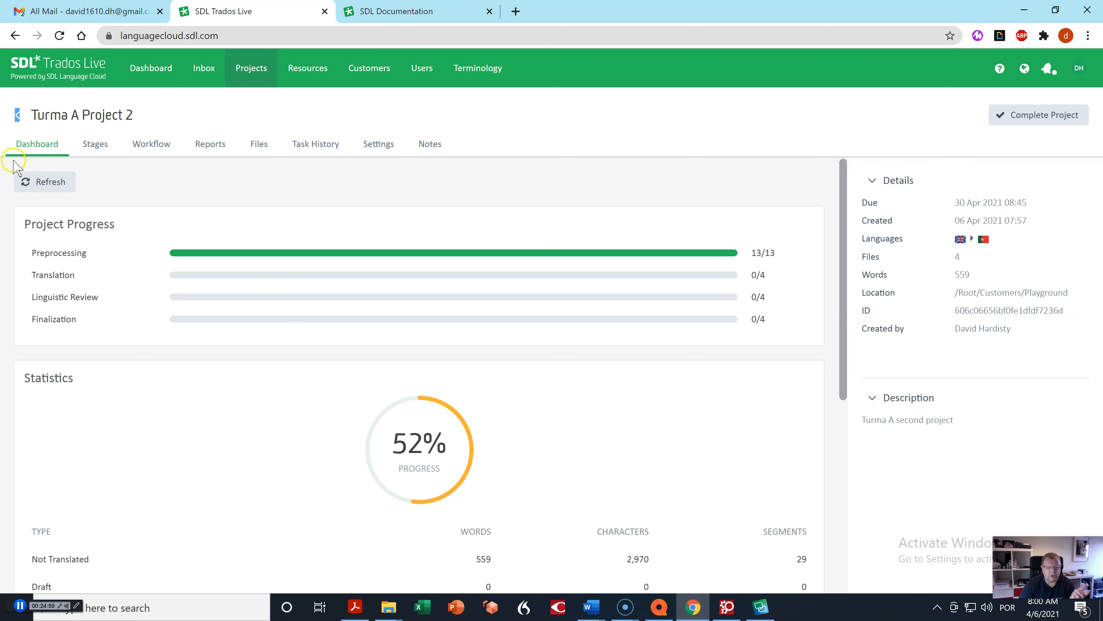
Step: Look at the Turma A Project 2 notes and open the project's settings to view its information
left_click(104, 156)
left_click(428, 148)
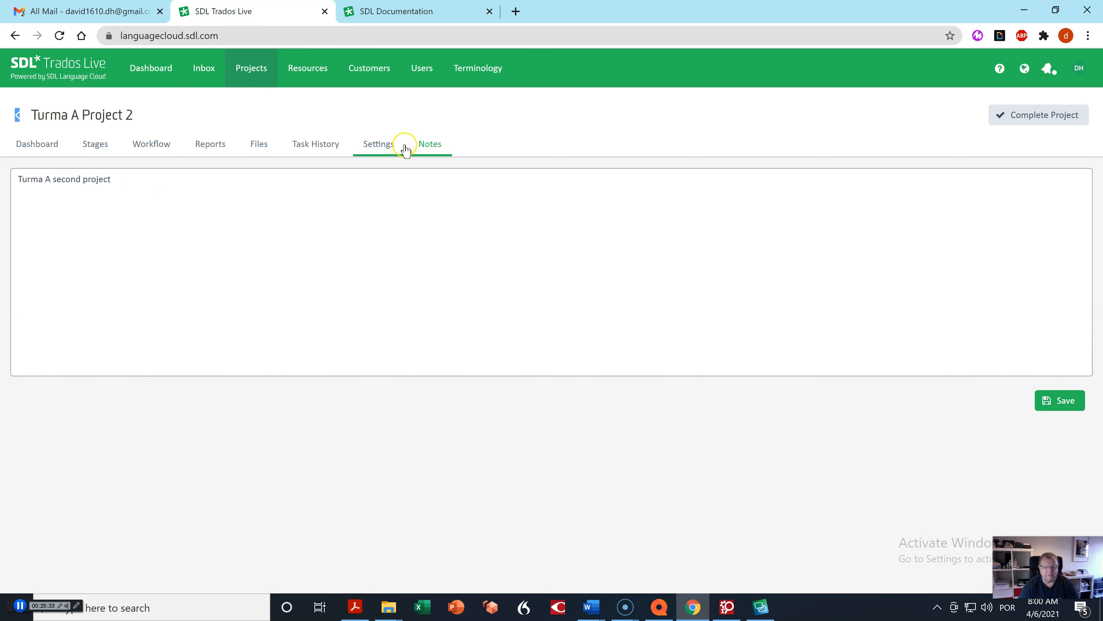
left_click(371, 144)
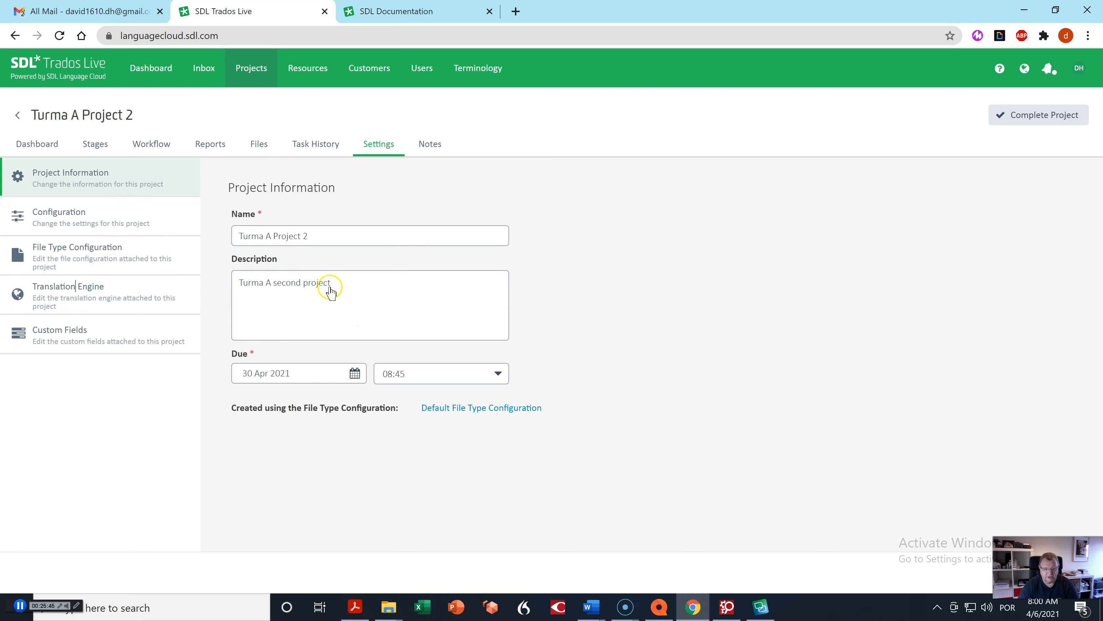
Step: Open the Turma A Project 2 task history and look through its automated and translation tasks
left_click(321, 143)
left_click(321, 146)
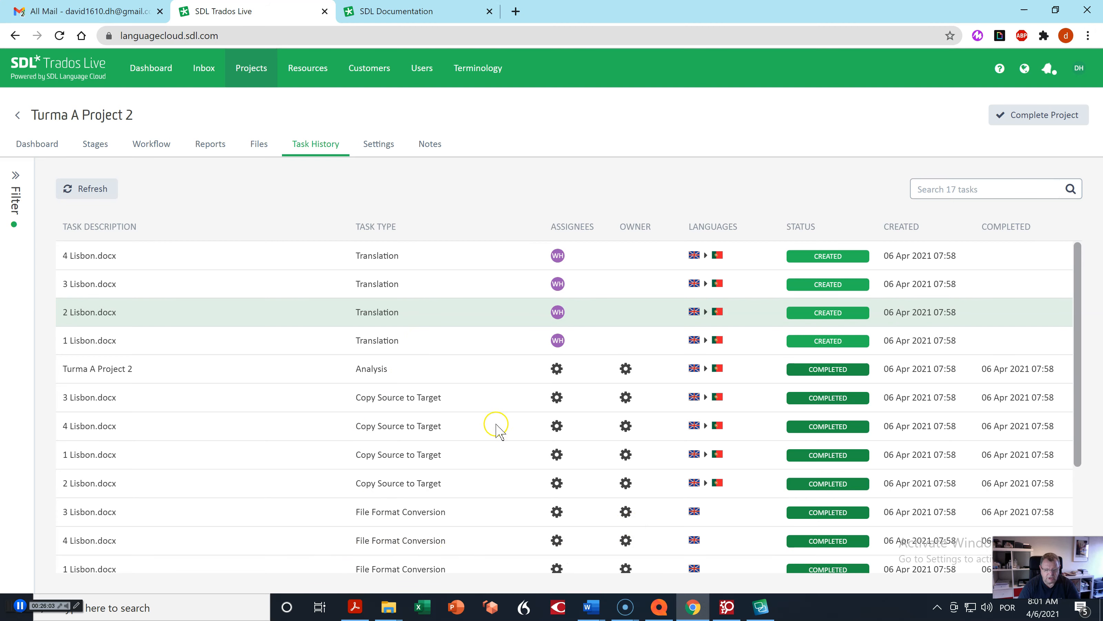
scroll(448, 514, "down", 3)
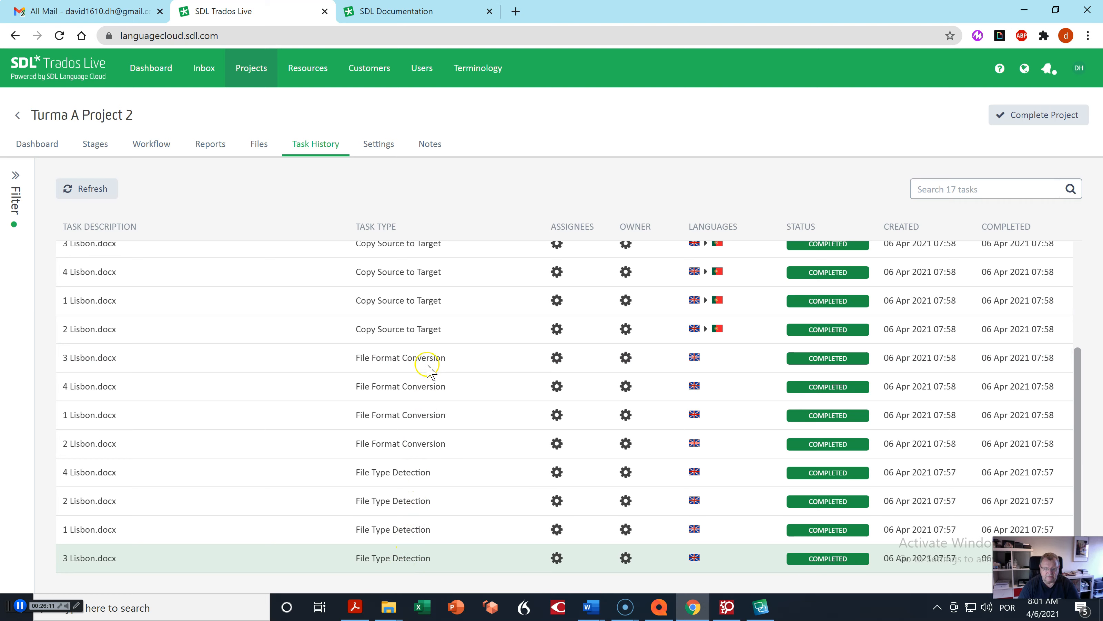
scroll(394, 345, "up", 2)
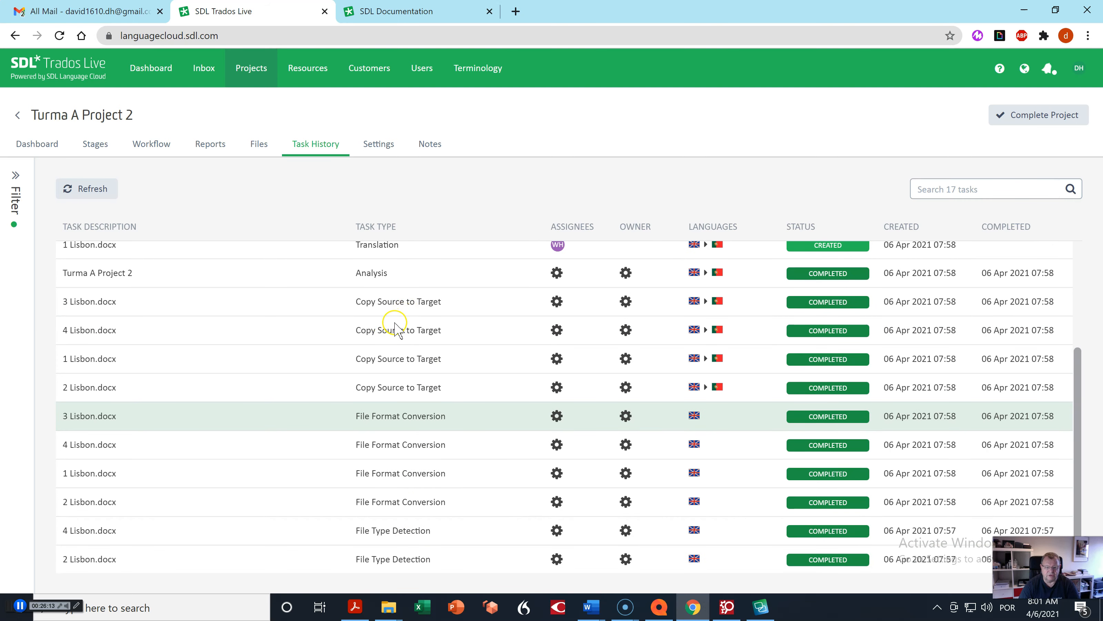
scroll(394, 330, "up", 3)
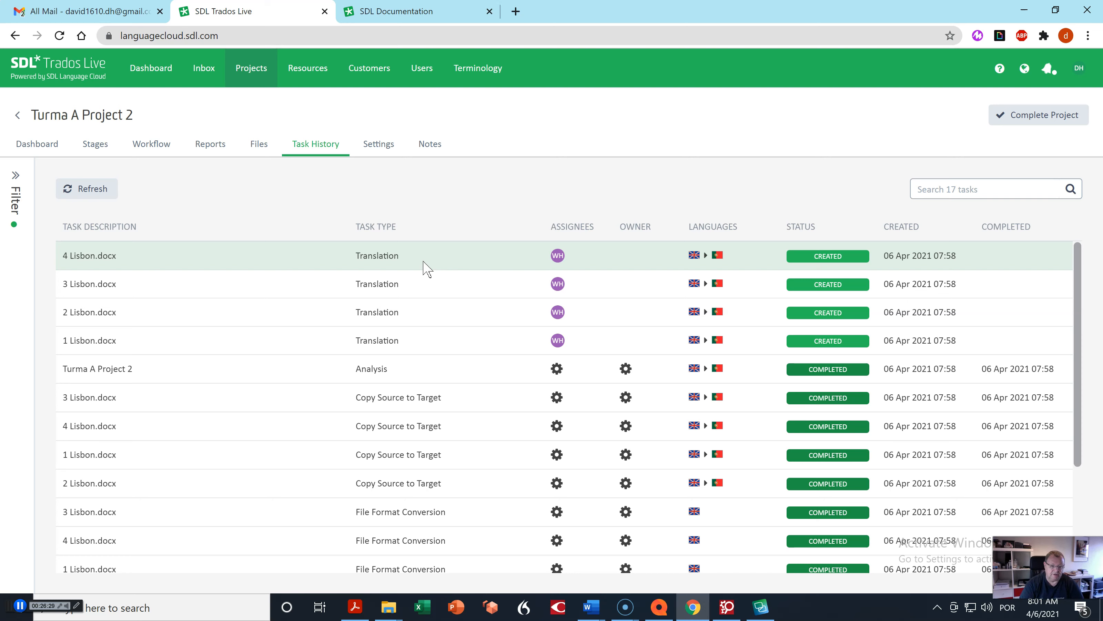
Step: In the project's files, select the Portuguese target 1 Lisbon.docx and view its file versions
left_click(259, 144)
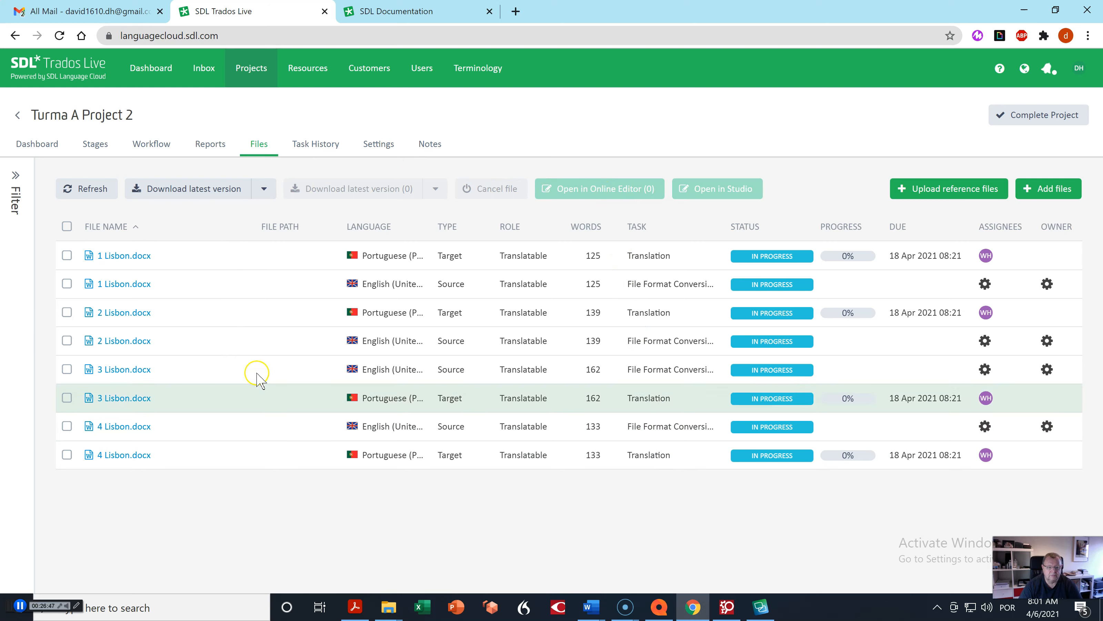
left_click(67, 255)
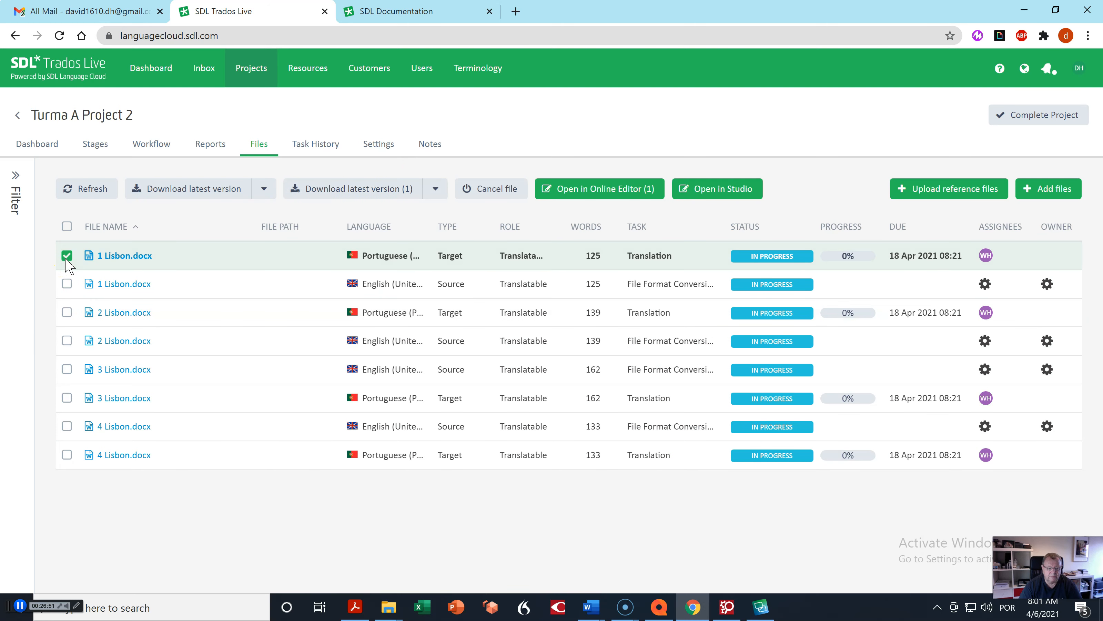
left_click(579, 195)
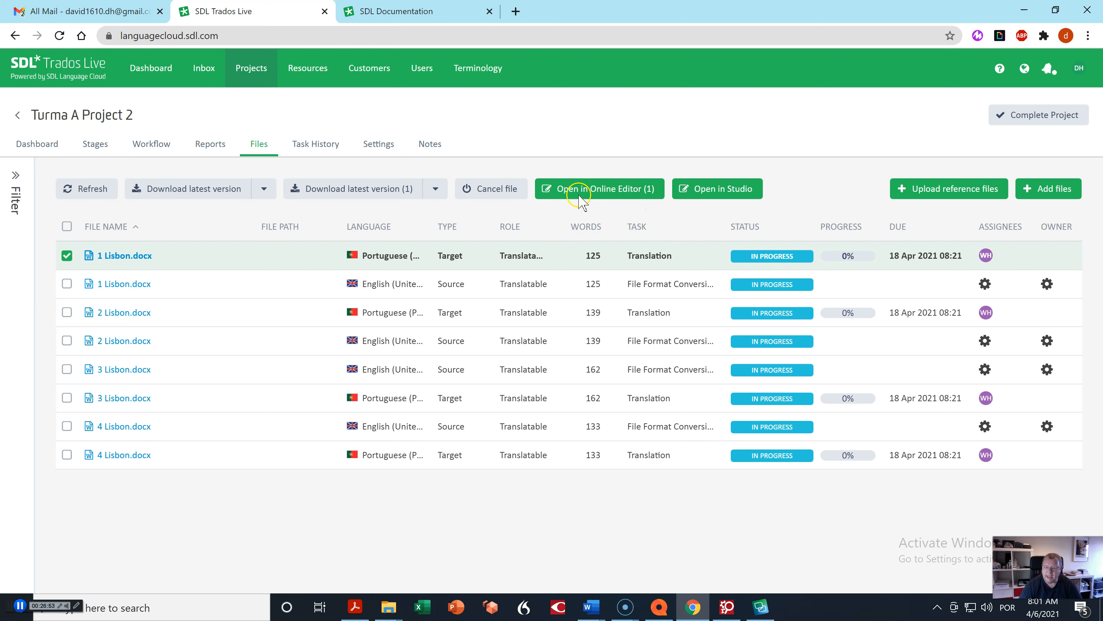
left_click(161, 294)
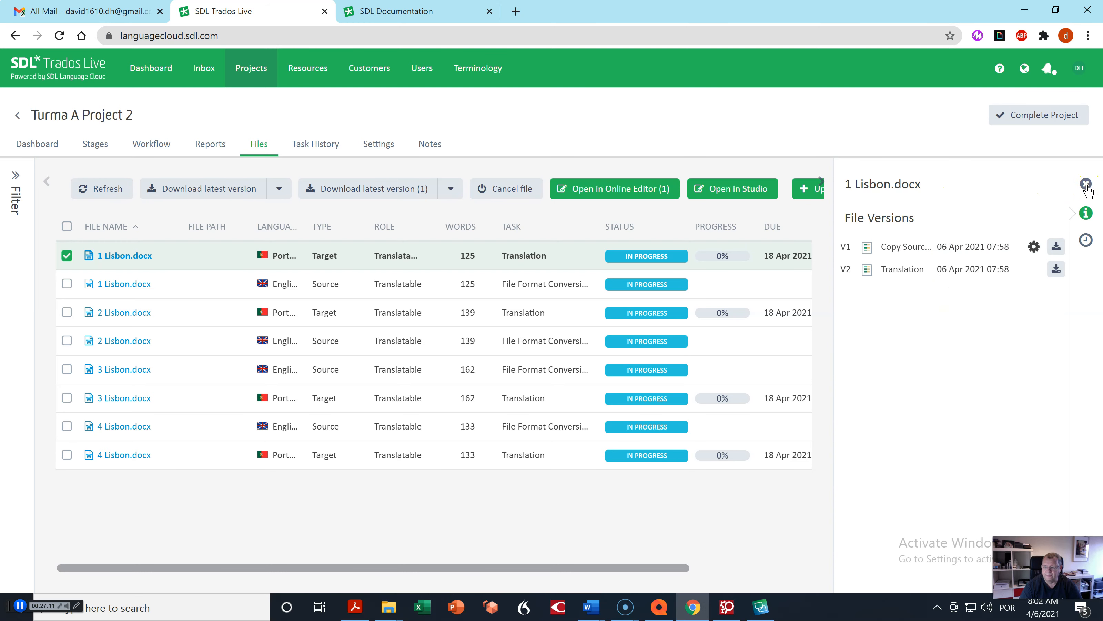
left_click(1086, 184)
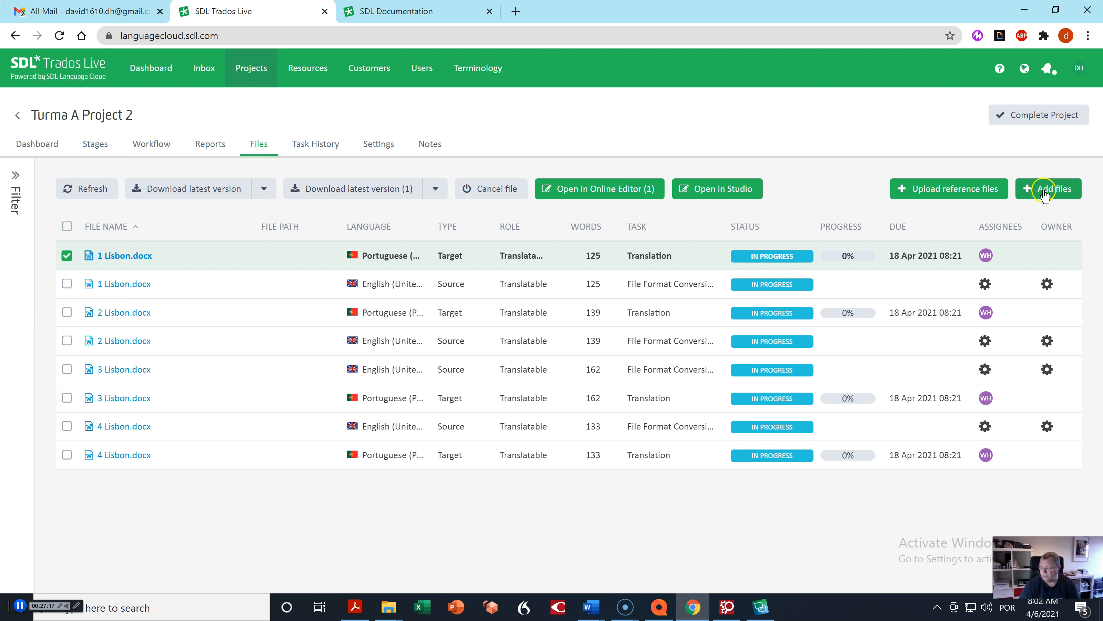
Step: Open the project's Analysis Report and examine the detailed match statistics for 1 Lisbon.docx
left_click(214, 148)
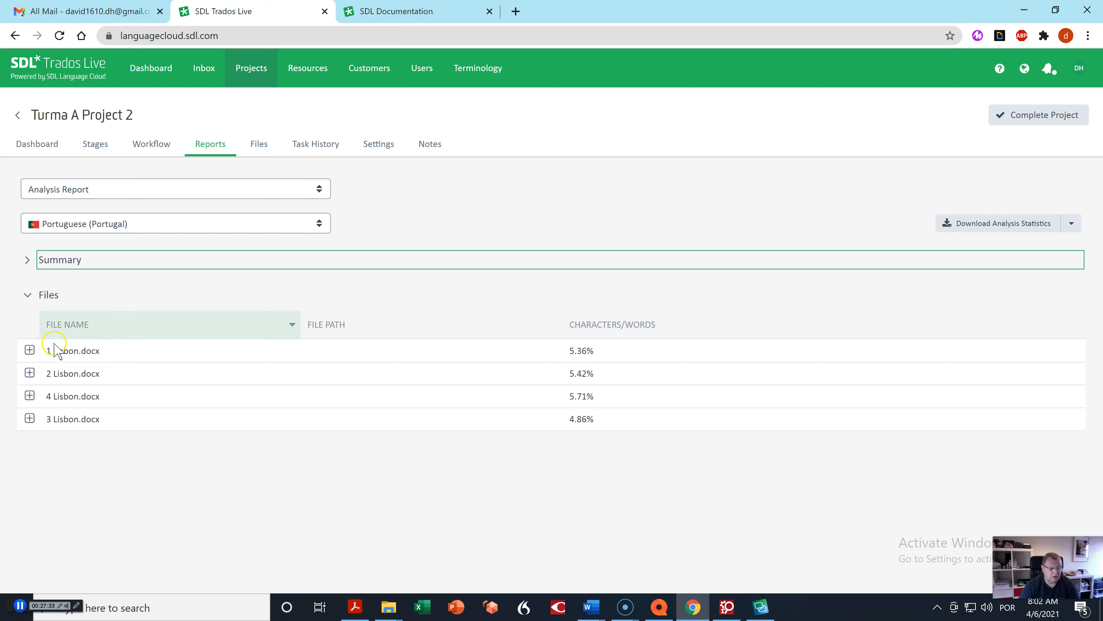
left_click(28, 351)
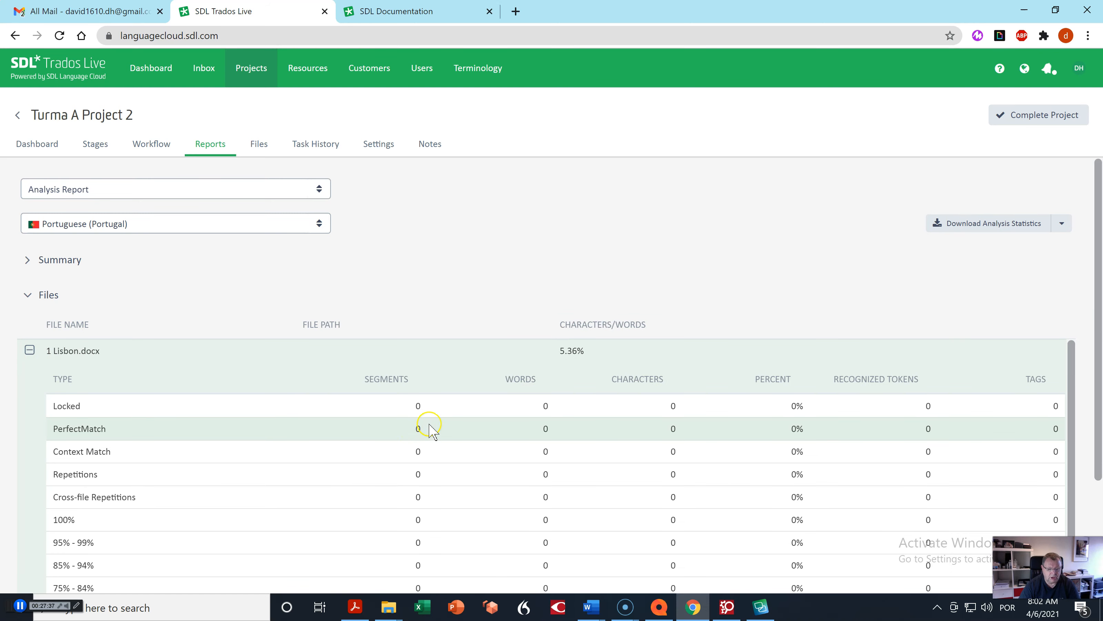
scroll(430, 487, "down", 2)
scroll(500, 484, "down", 2)
scroll(503, 487, "up", 3)
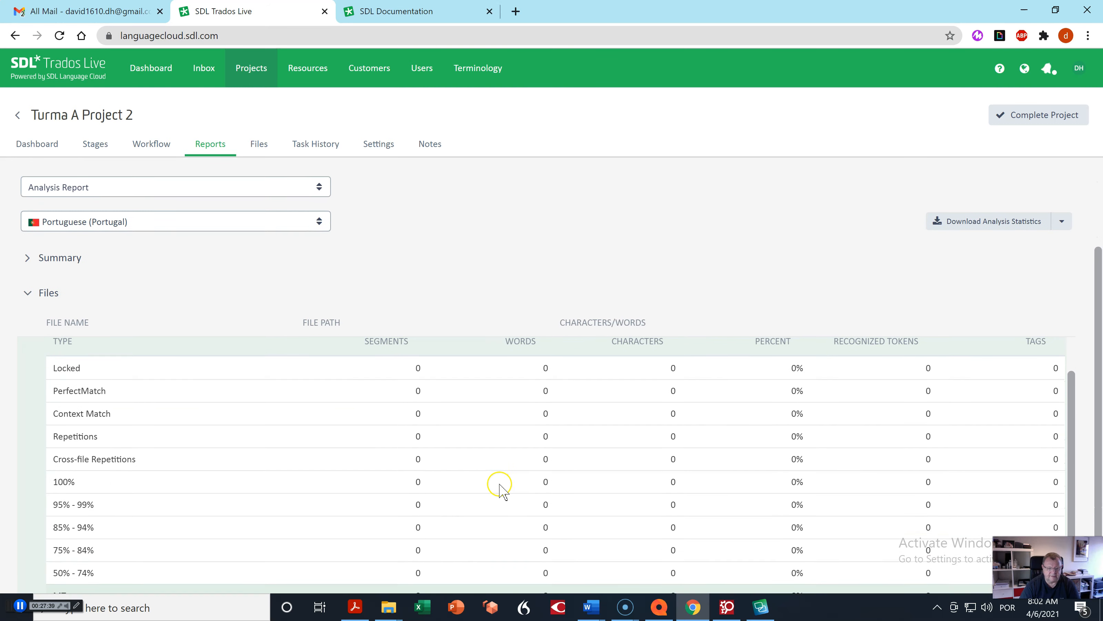
scroll(376, 460, "up", 1)
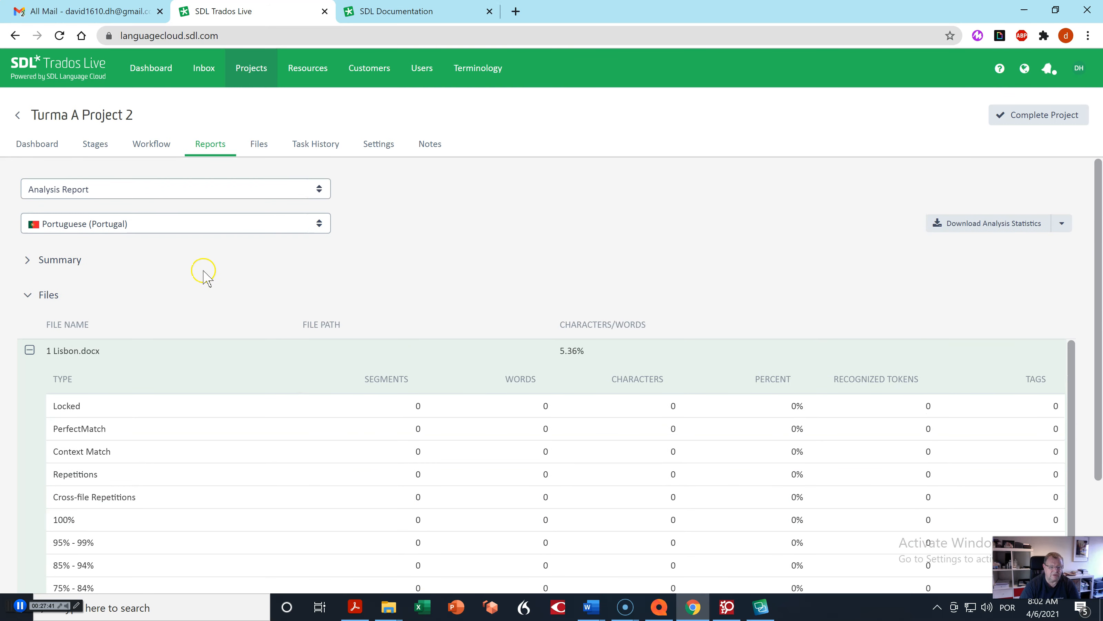
Step: Look through the project's workflow tasks and return to the file list at the target 1 Lisbon.docx
left_click(157, 143)
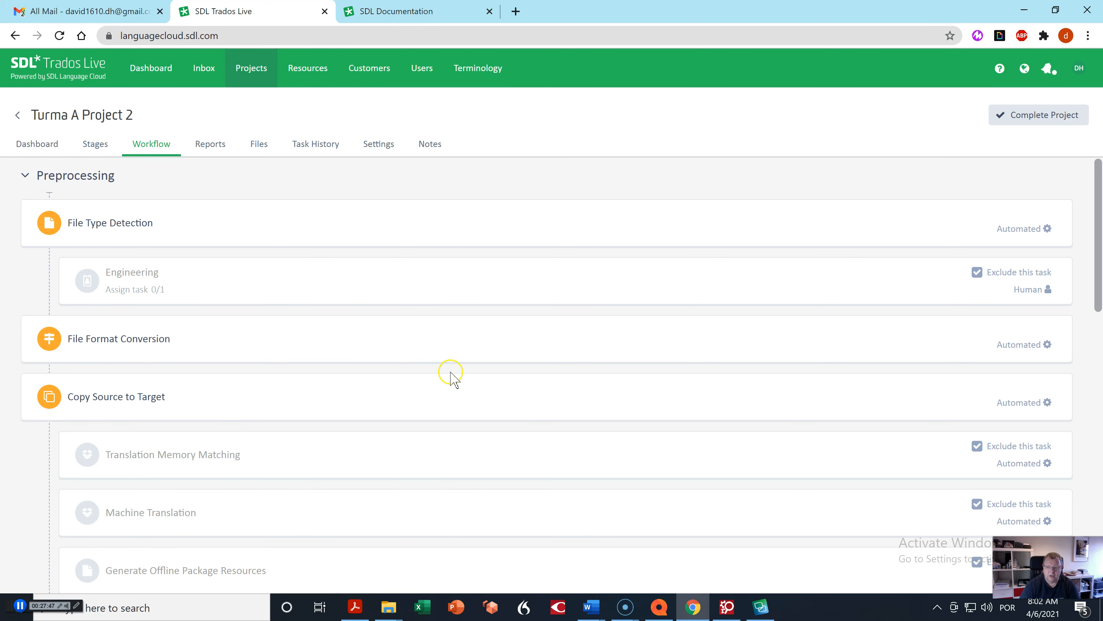
scroll(450, 374, "down", 9)
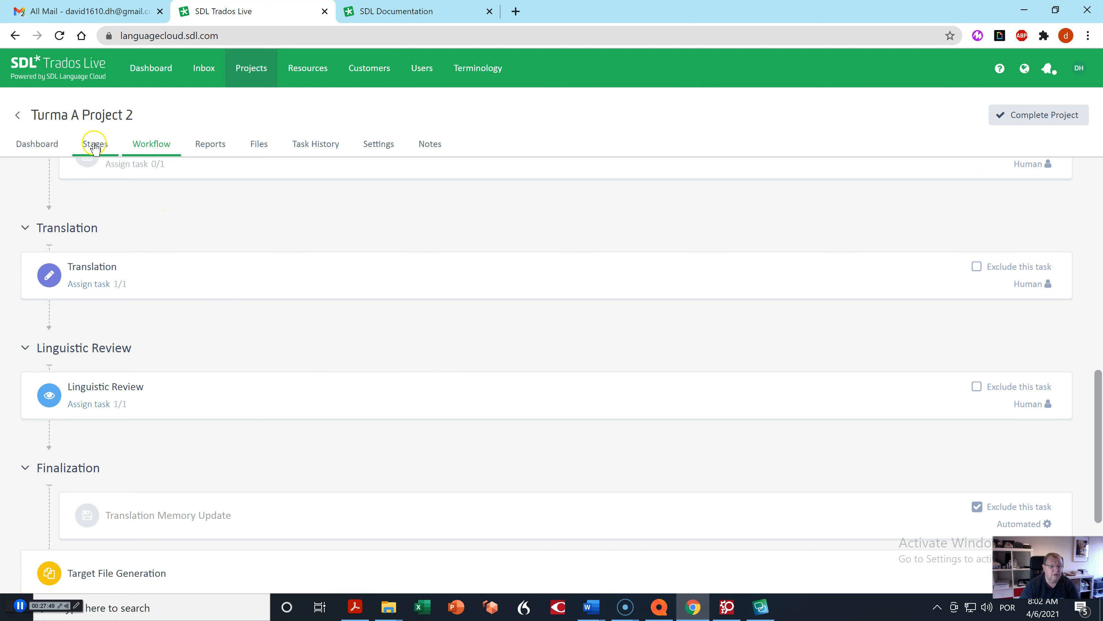
left_click(272, 150)
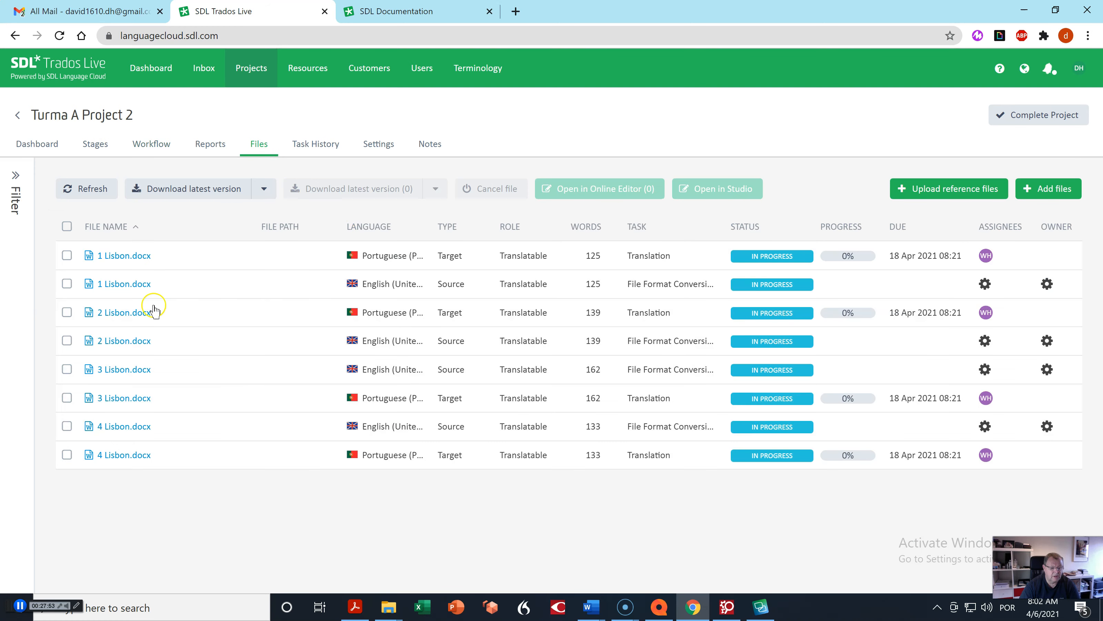
left_click(134, 256)
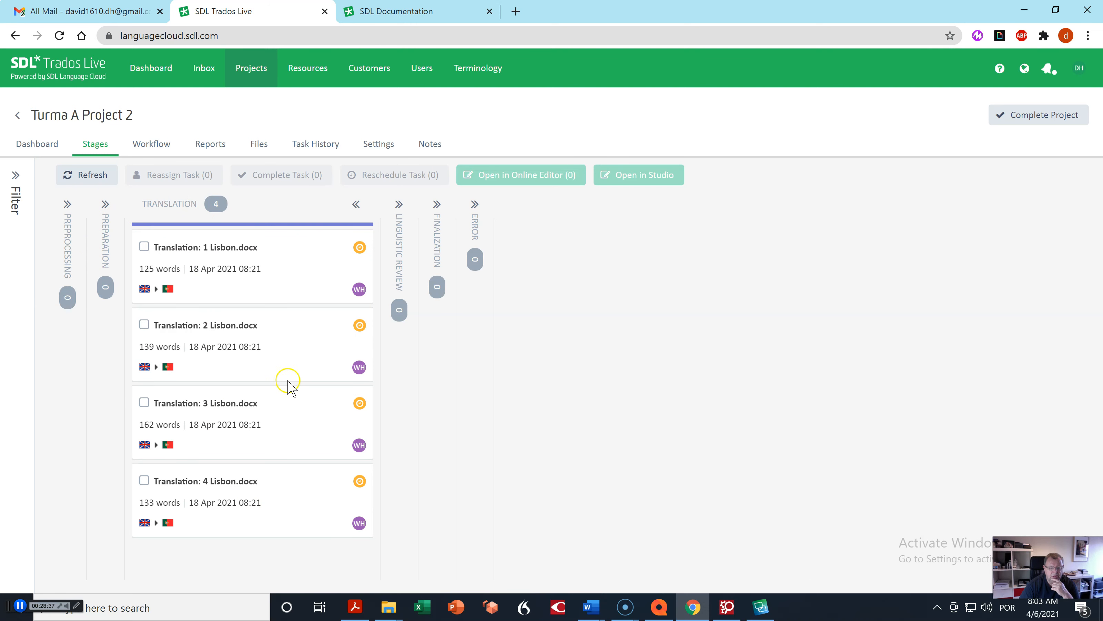
Step: In the project's stages, select the 1 Lisbon.docx translation task, view its reassignment options and cancel them
left_click(356, 295)
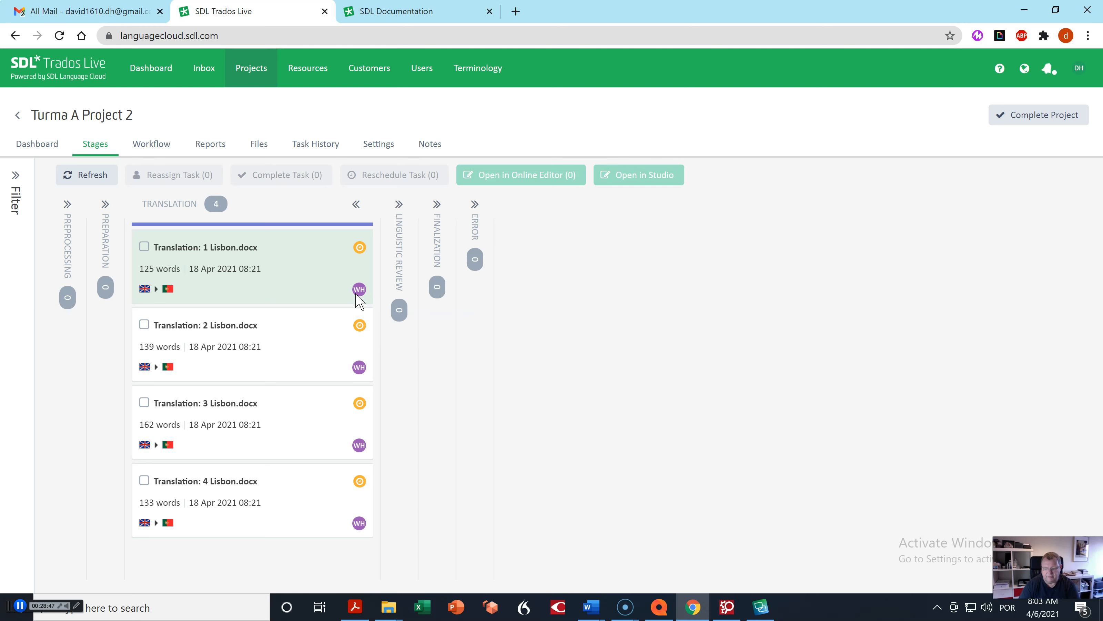
left_click(145, 249)
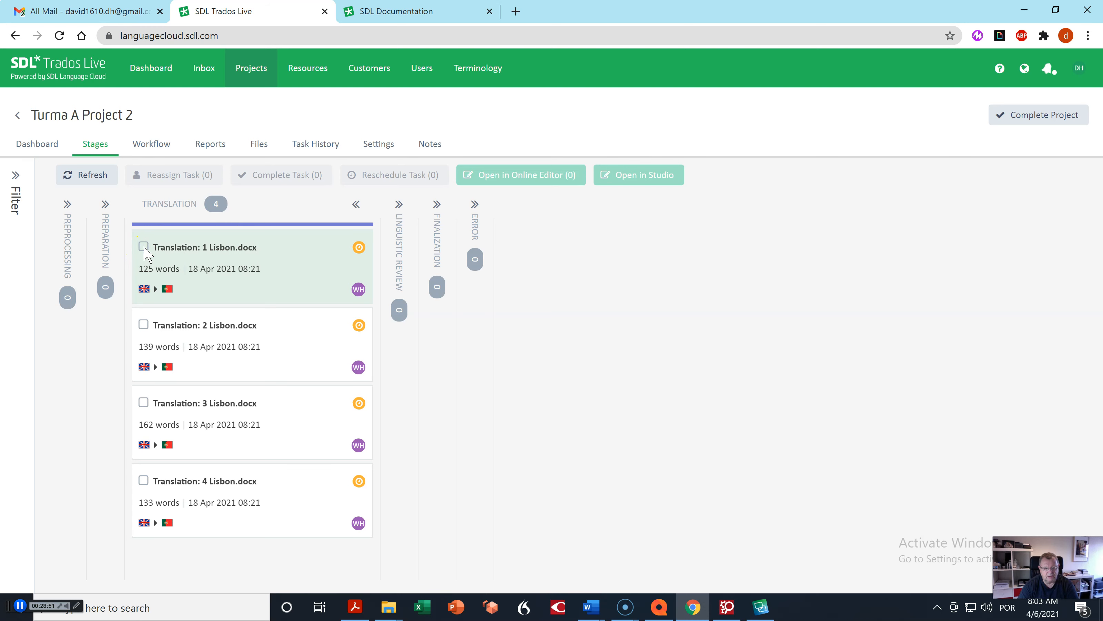
left_click(161, 175)
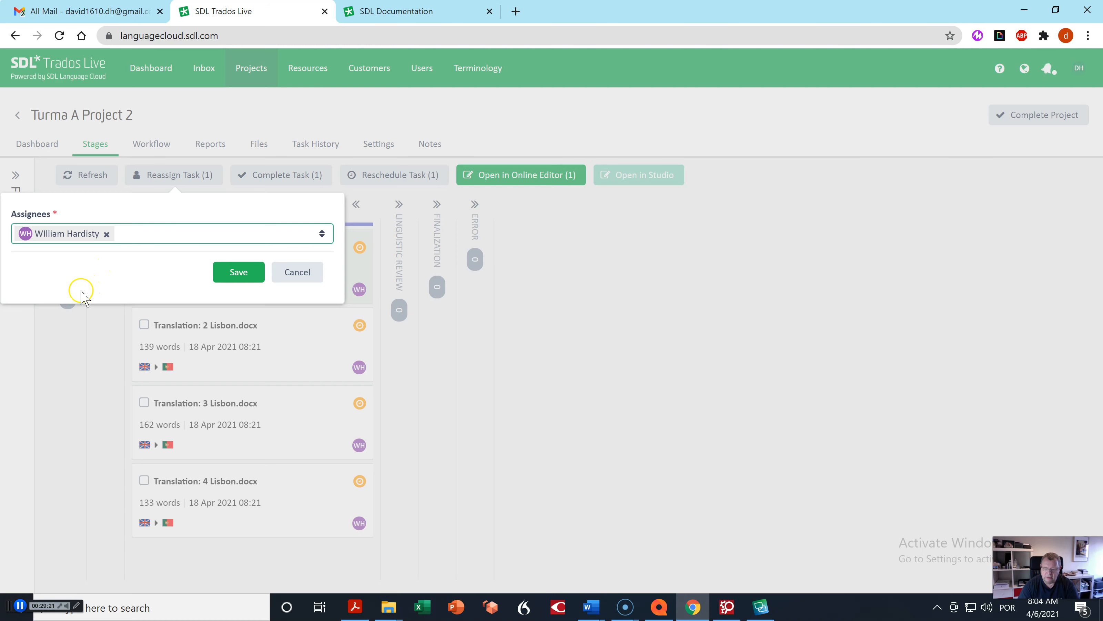
left_click(303, 272)
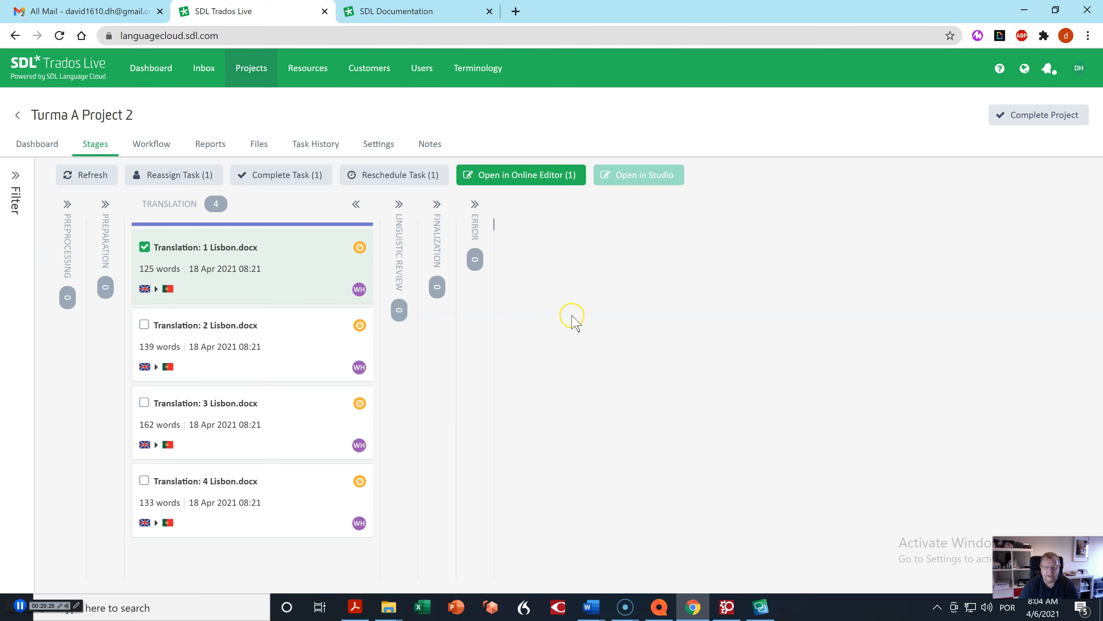
left_click(481, 300)
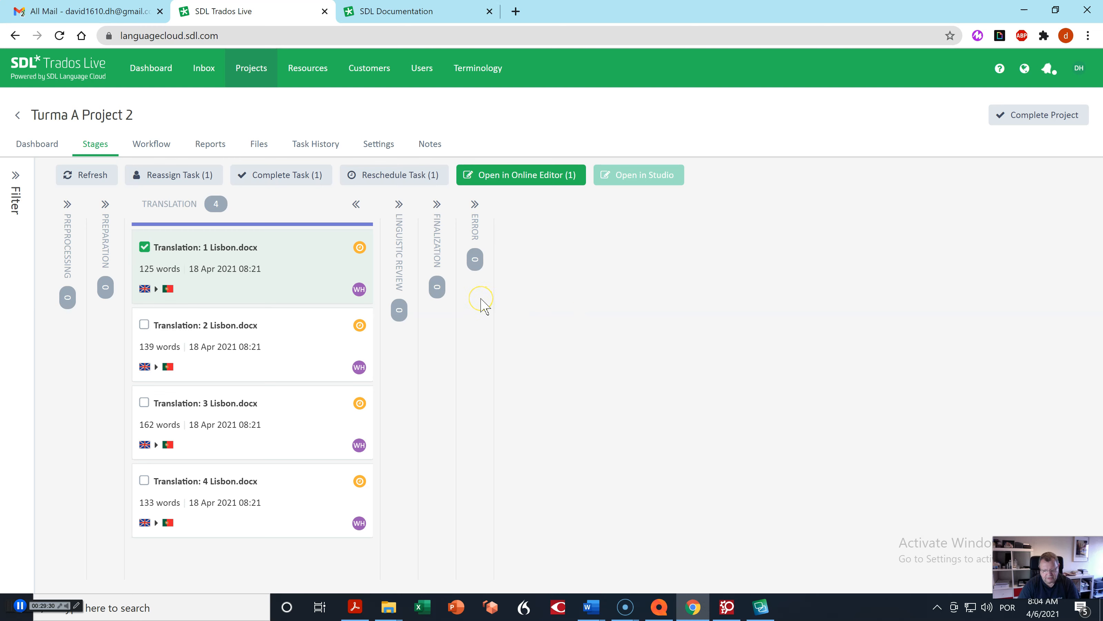